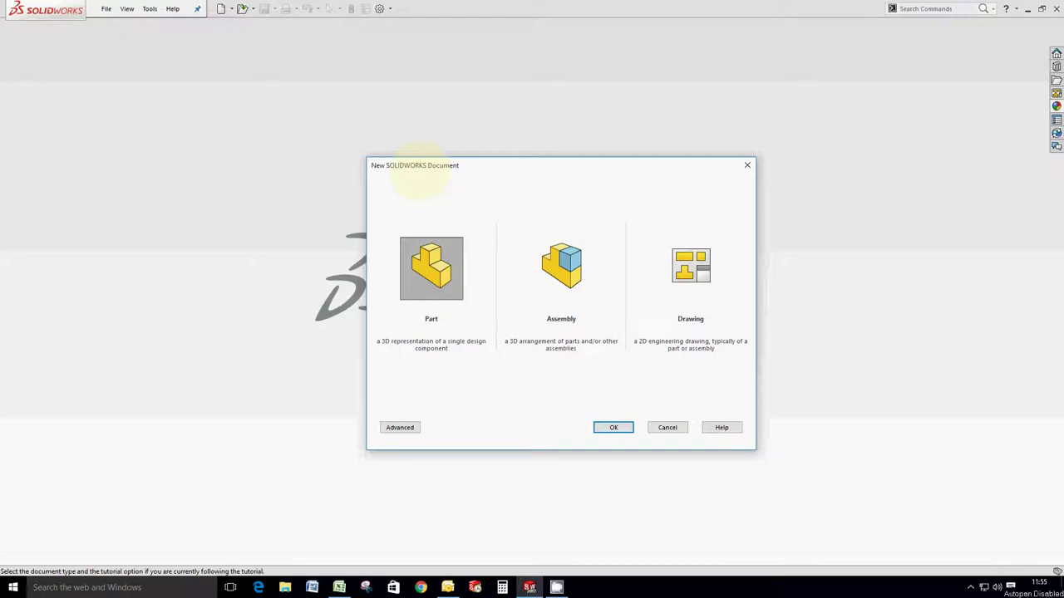
Start a new part sketch on the Front Plane with a Ø60 circle centred at the origin.
left_click(612, 428)
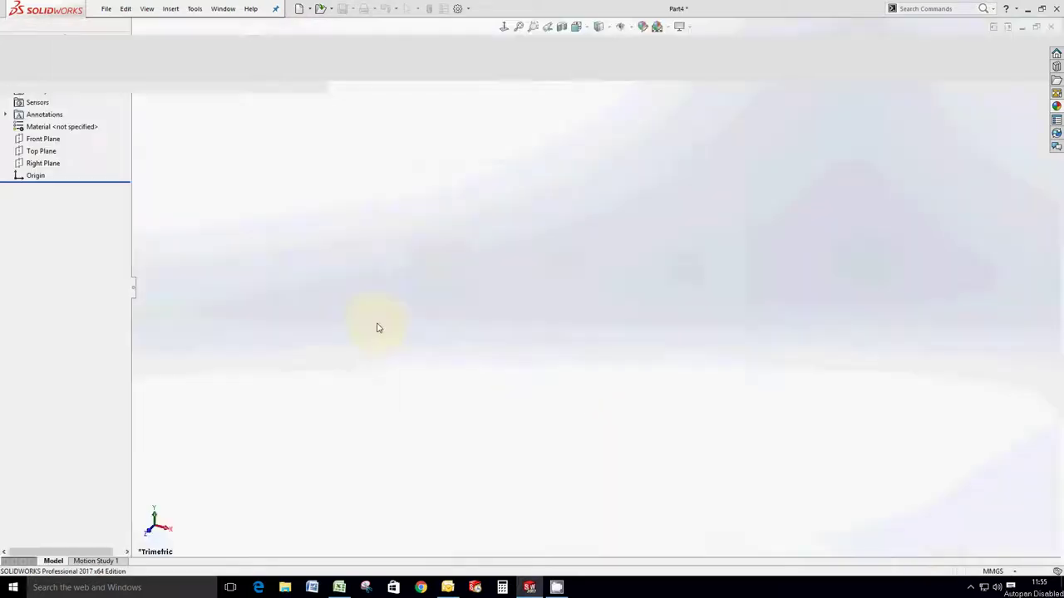
left_click(81, 203)
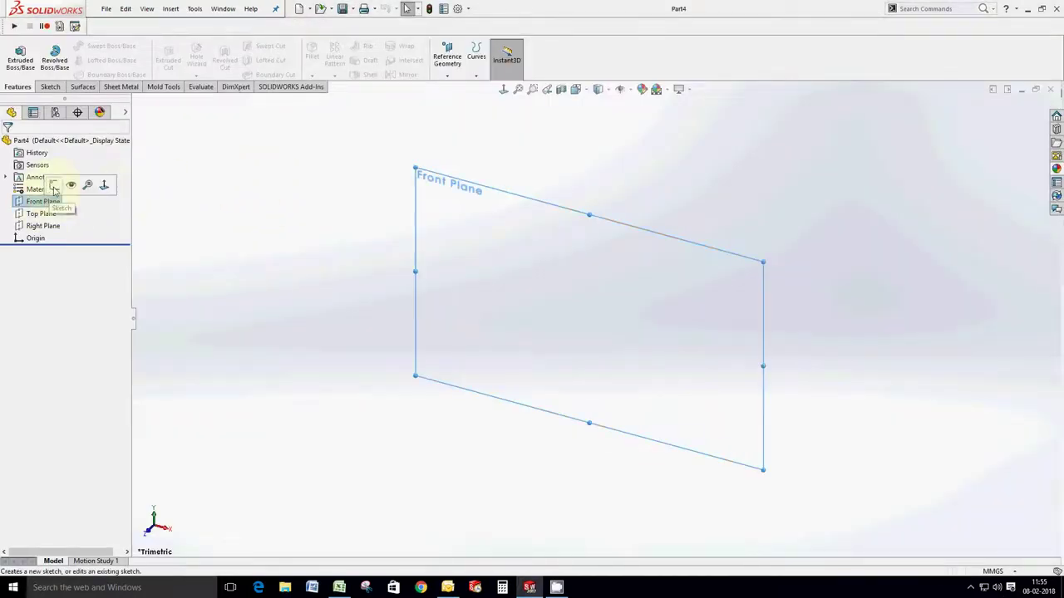
left_click(51, 186)
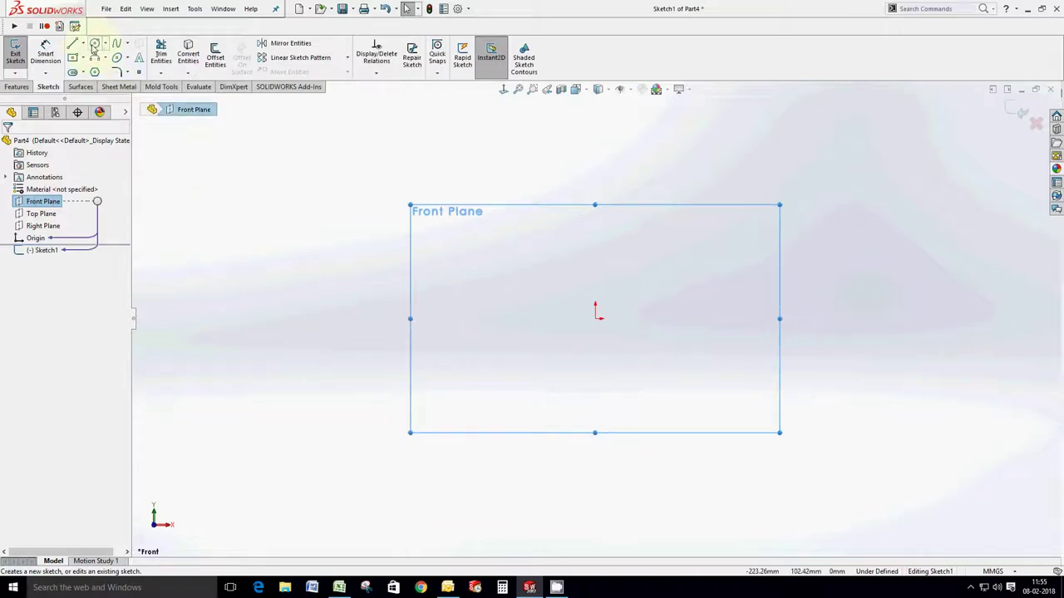
left_click(95, 44)
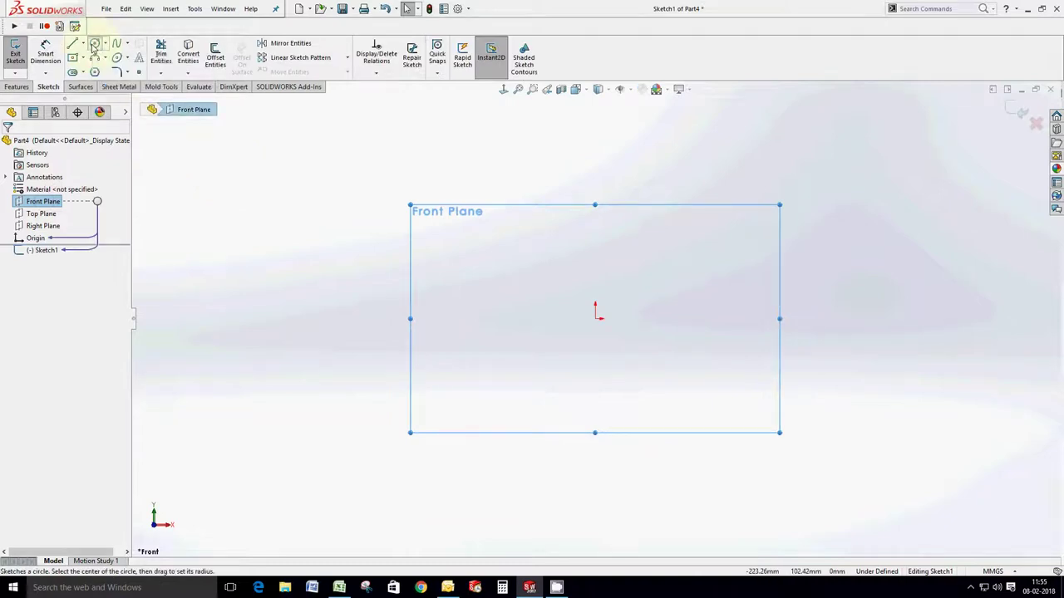
left_click(595, 319)
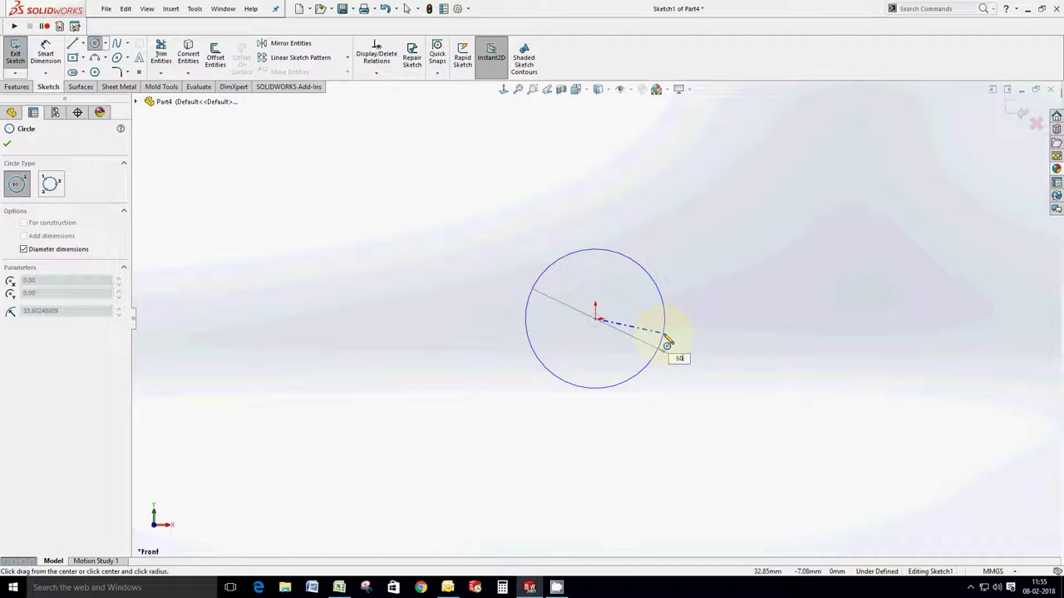
left_click(665, 339)
right_click(690, 309)
left_click(691, 310)
Draw a vertical radius from the circle's top to the centre and a horizontal radius to its right edge.
right_click_drag(693, 311, 617, 297)
left_click(595, 259)
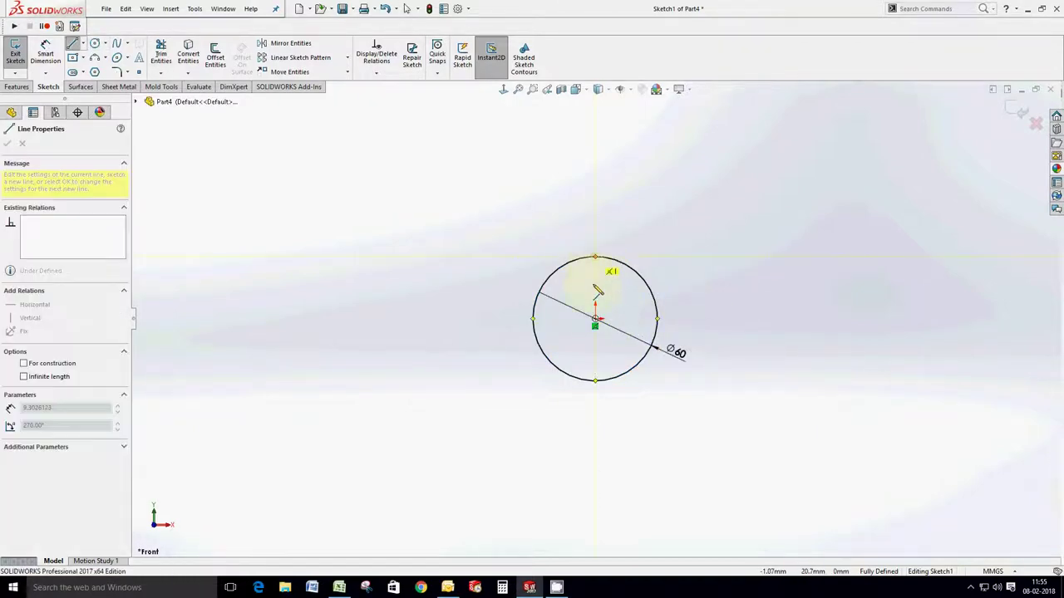
left_click(595, 318)
left_click(656, 319)
right_click(688, 295)
left_click(711, 301)
scroll(597, 316, "down", 3)
scroll(540, 299, "down", 1)
Trim away the circle's left and lower parts, leaving a quarter-circle sector.
left_click(163, 57)
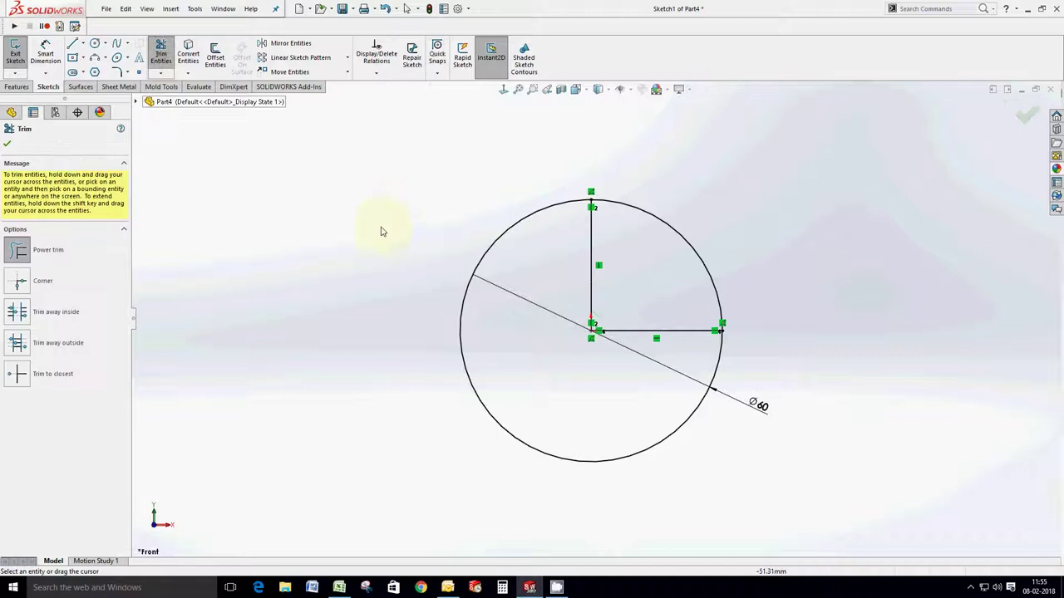
left_click_drag(457, 297, 477, 320)
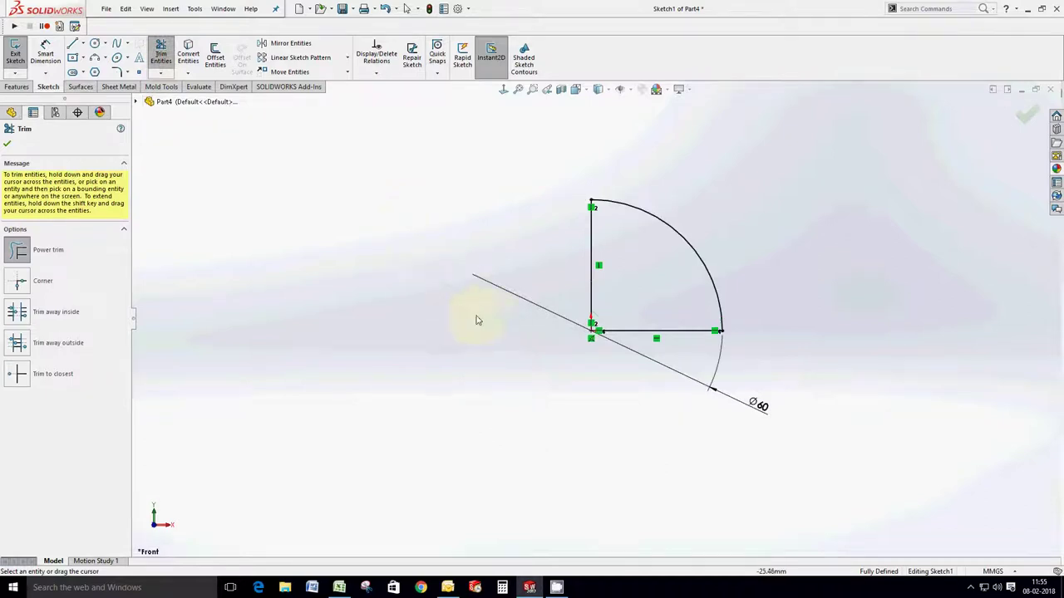
left_click(9, 145)
left_click(17, 86)
Revolve the quarter sector 360° about its vertical line into the Revolve1 hemisphere.
left_click(54, 54)
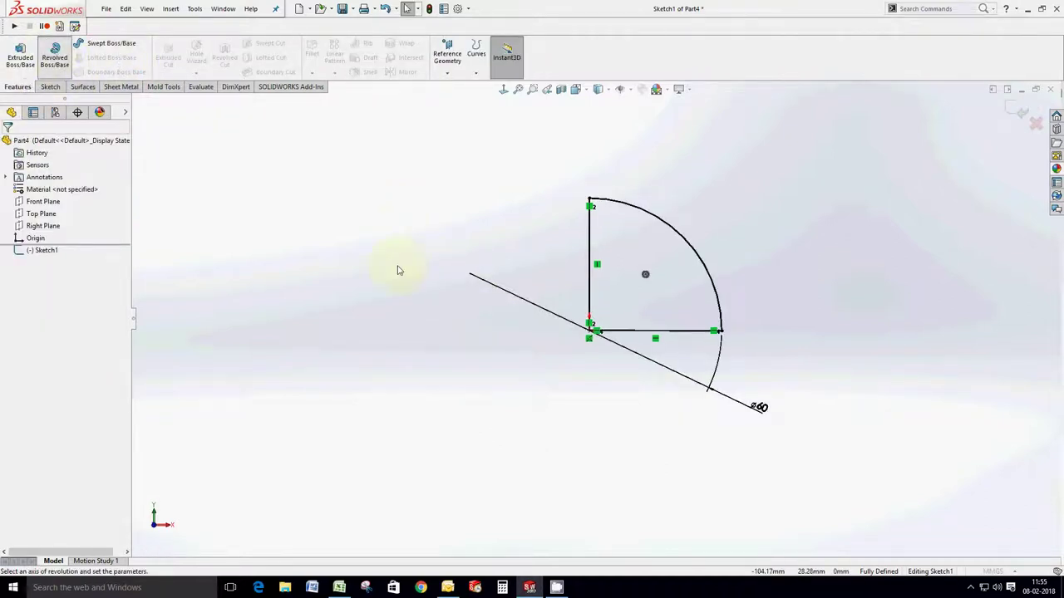
left_click(465, 200)
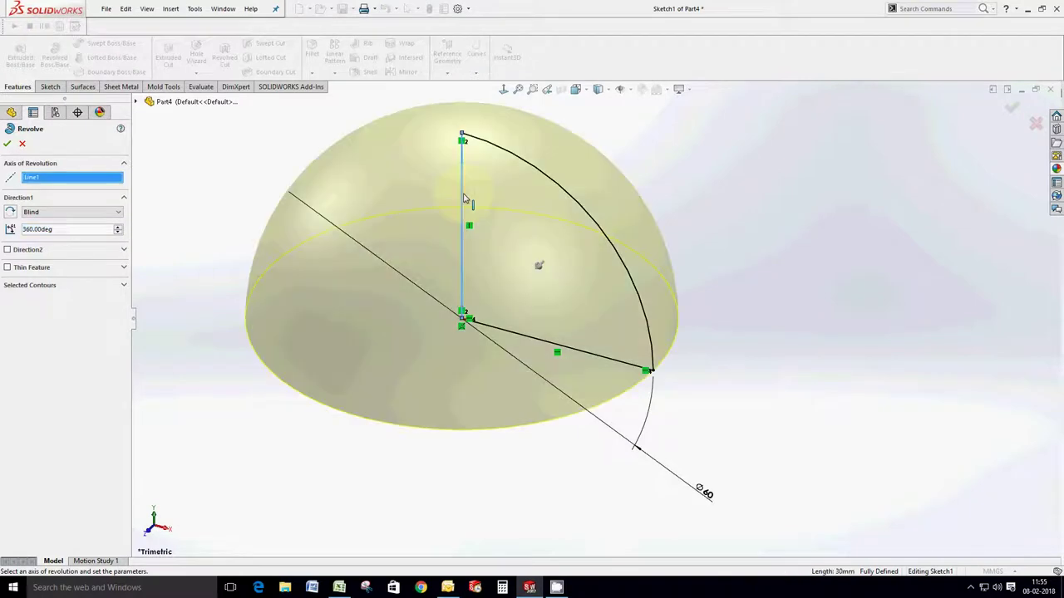
left_click(7, 146)
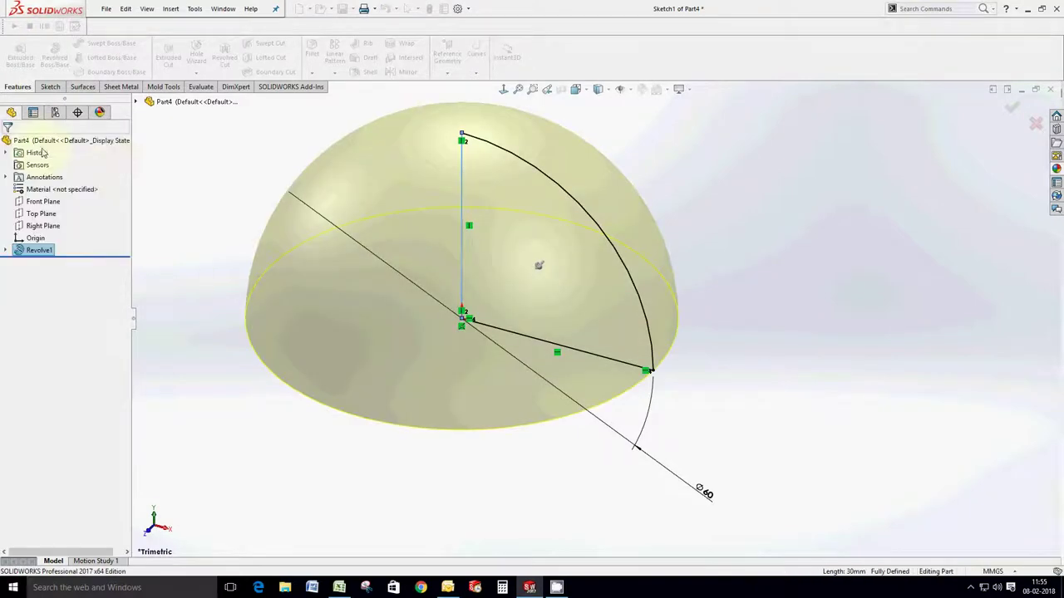
scroll(415, 323, "down", 2)
scroll(414, 317, "down", 2)
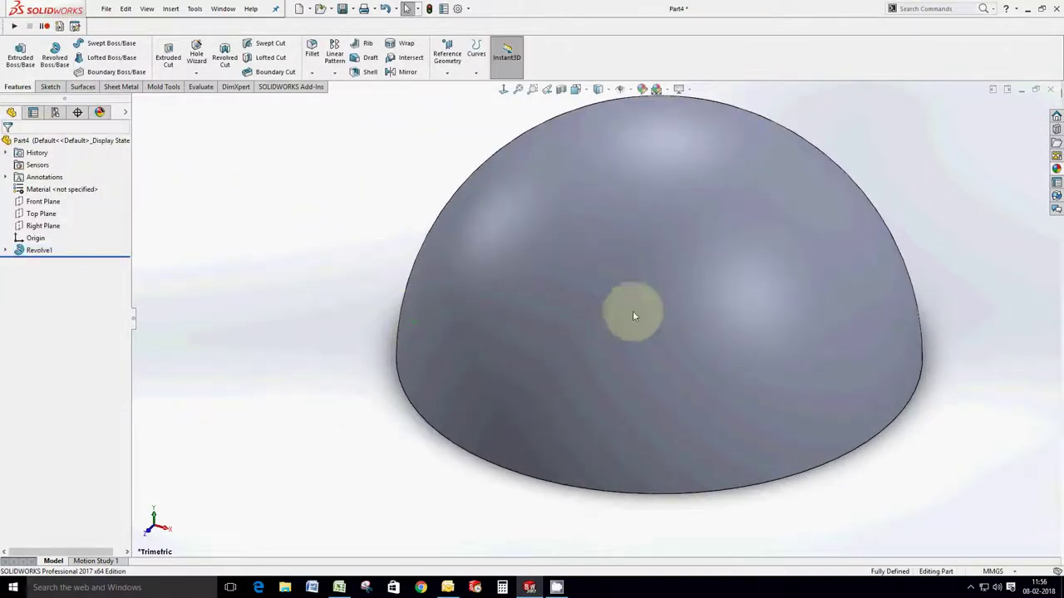
scroll(633, 311, "up", 1)
scroll(719, 288, "down", 1)
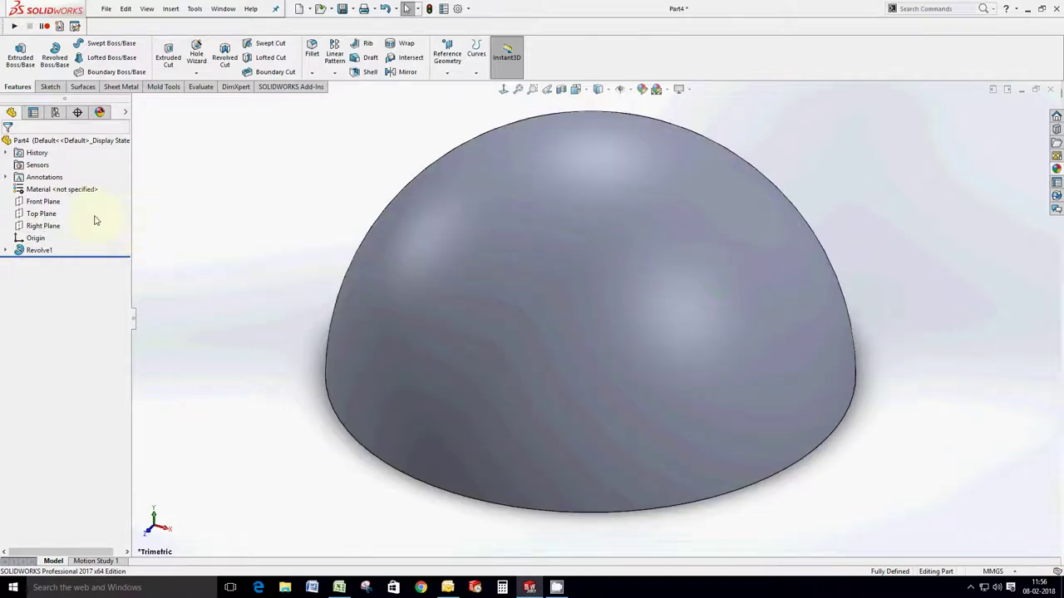
Create Axis1 where the Front and Top planes intersect.
left_click(43, 201)
left_click(41, 213, "ctrl")
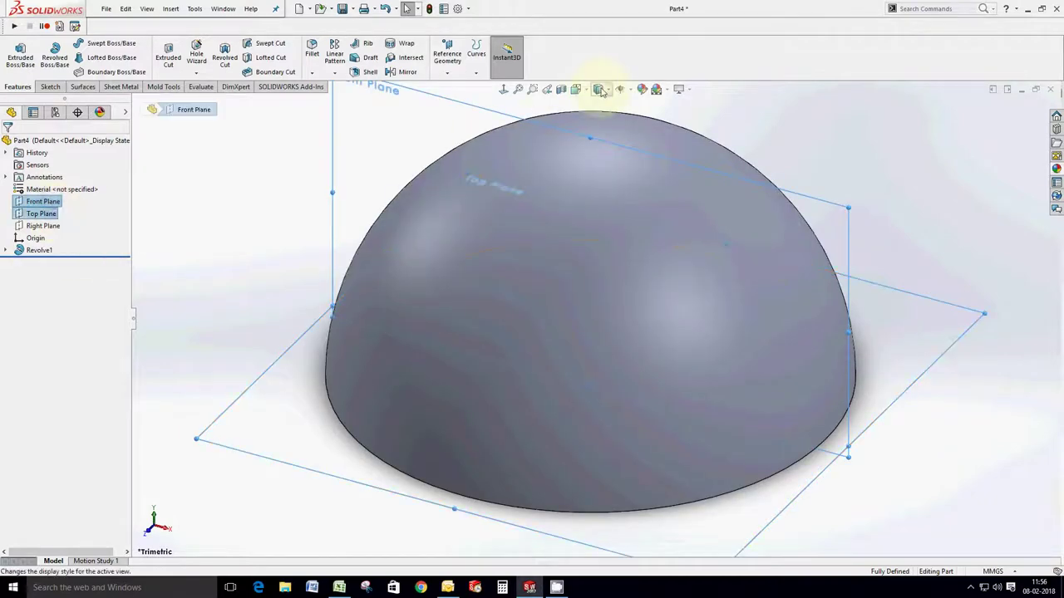
left_click(449, 73)
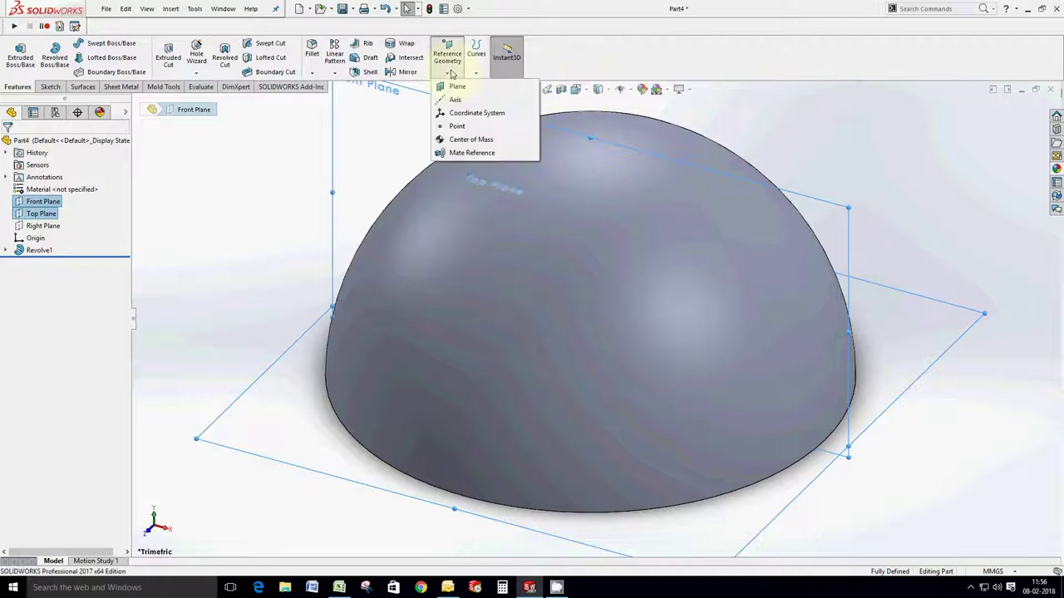
left_click(456, 99)
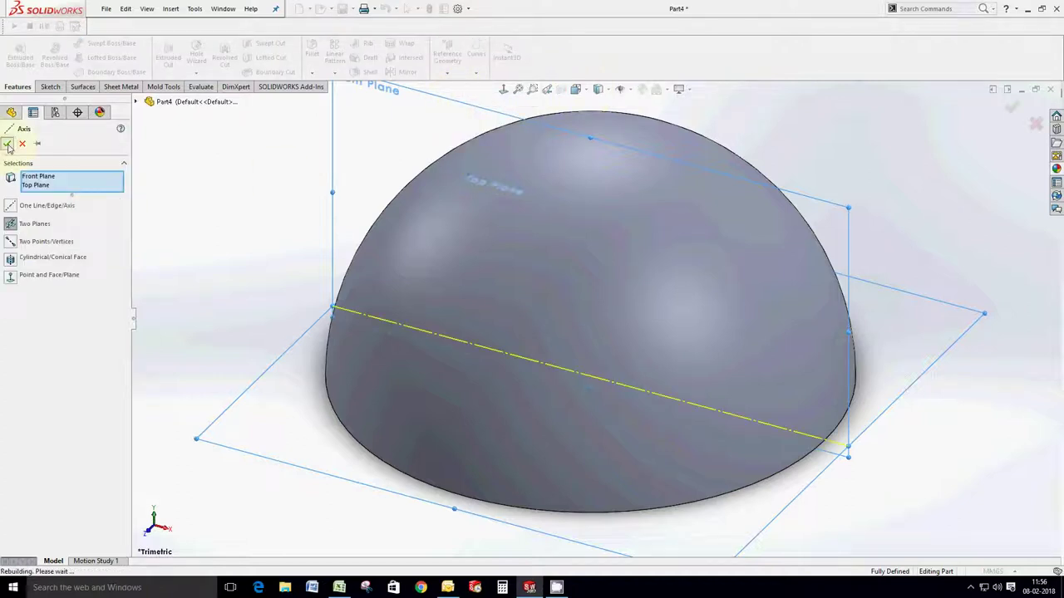
left_click(42, 213)
Create Axis2 where the Top and Right planes intersect.
left_click(43, 226, "ctrl")
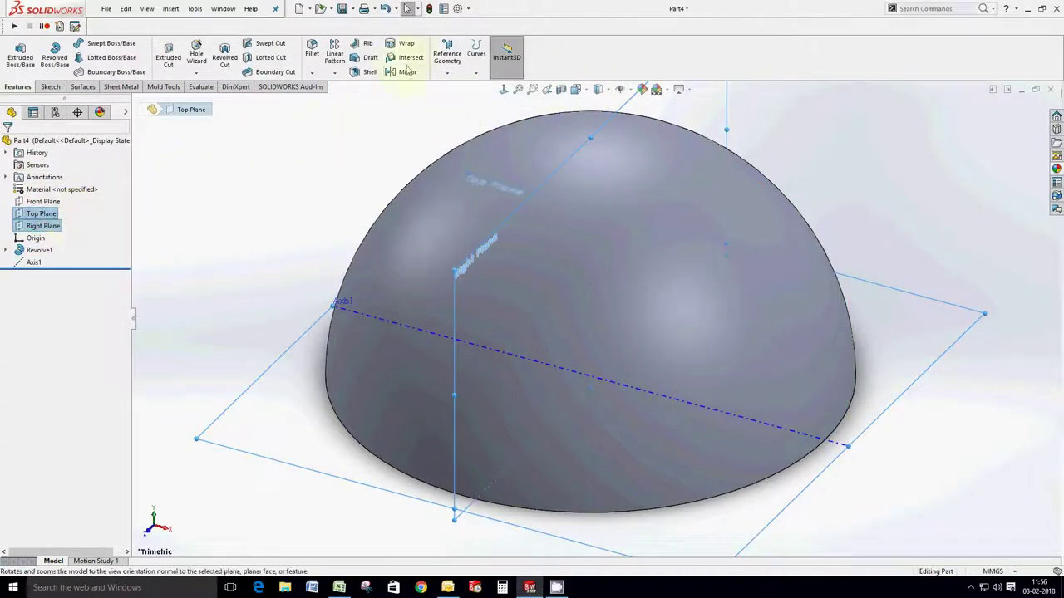
left_click(450, 73)
left_click(455, 99)
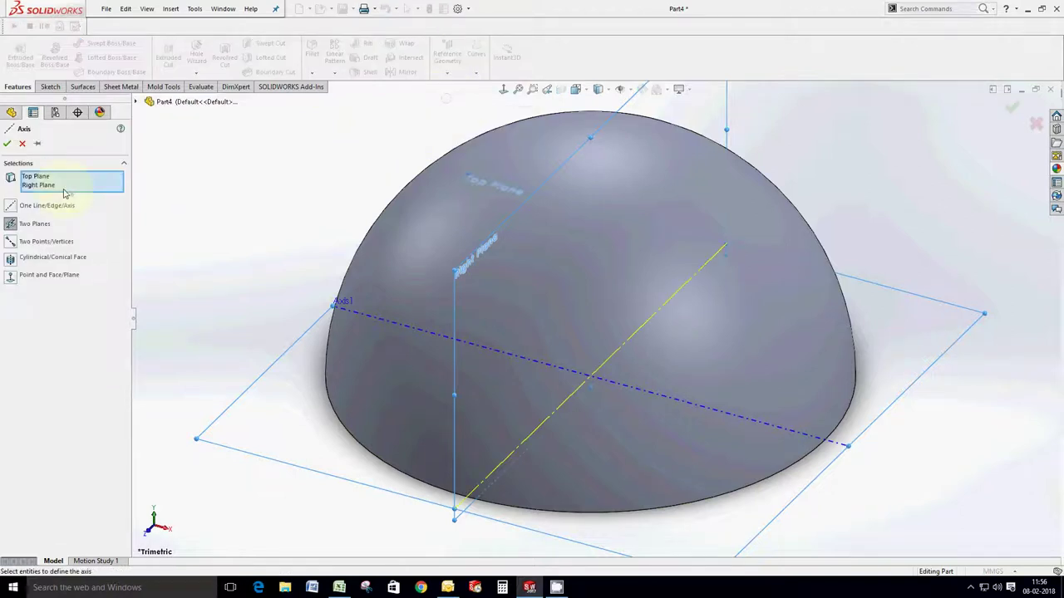
left_click(7, 144)
Create Axis3 from the Front and Right planes, then orbit to see all three axes.
left_click(42, 201)
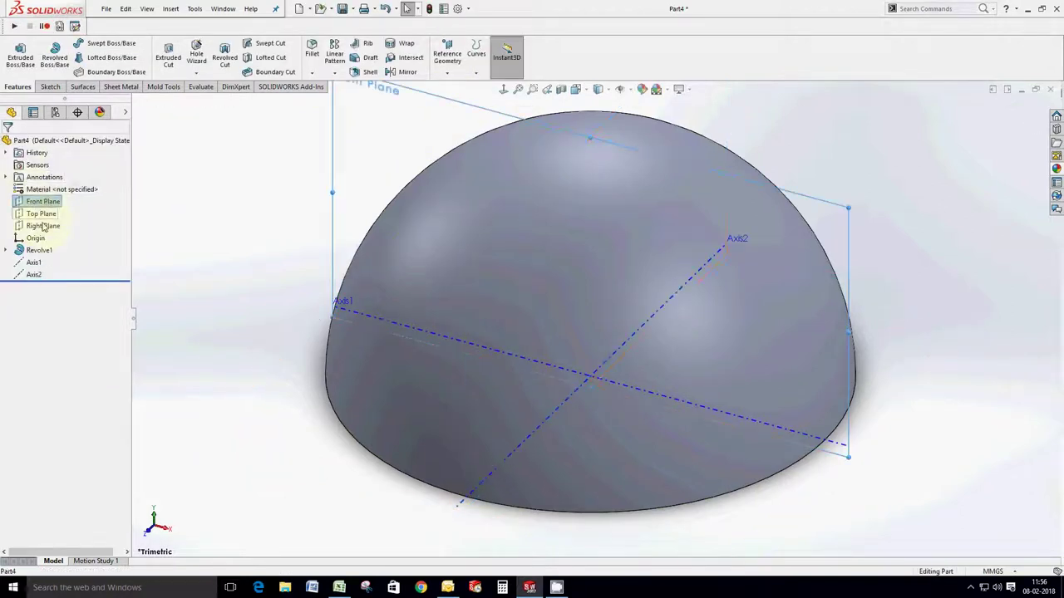
left_click(43, 226, "ctrl")
left_click(450, 73)
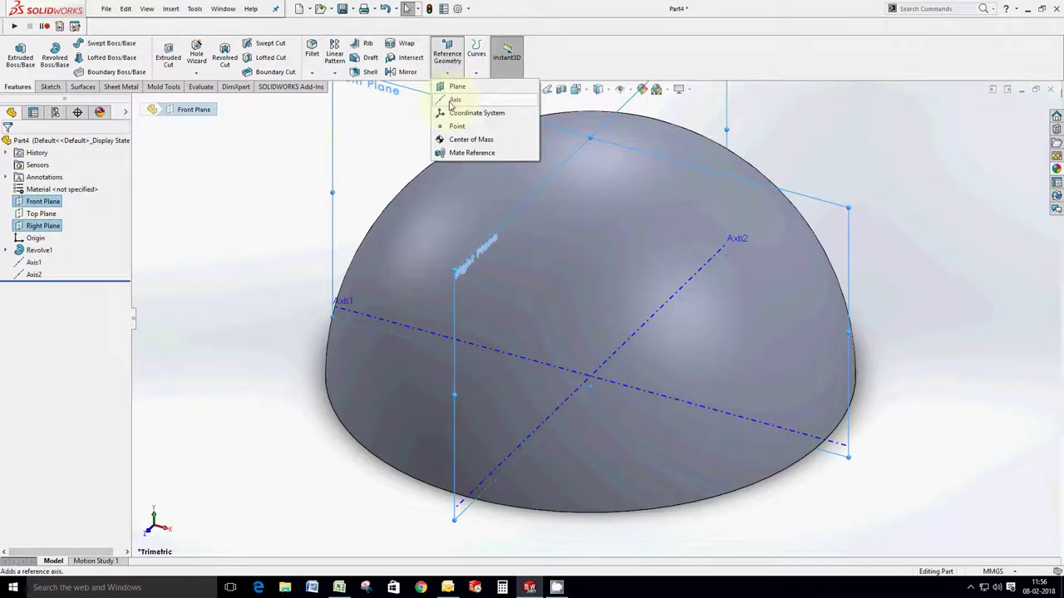
left_click(455, 98)
left_click(7, 144)
mouse_move(249, 208)
middle_mouse_down()
mouse_move(492, 204)
mouse_move(480, 202)
middle_mouse_up()
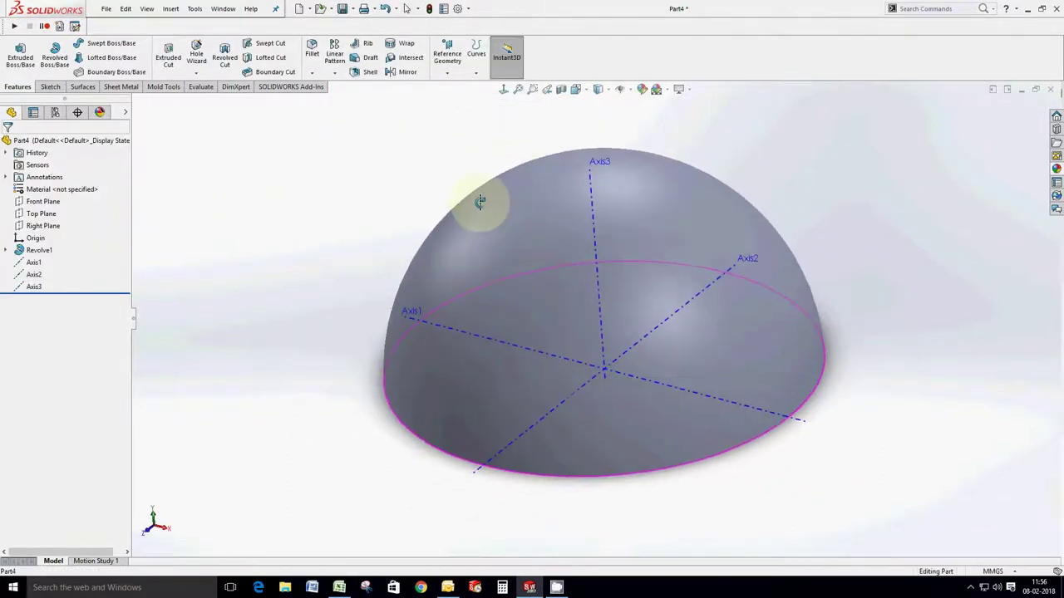
left_click(41, 201)
On a Front Plane sketch in outline view, draw a small arc from the dome outline to Axis3.
left_click(56, 190)
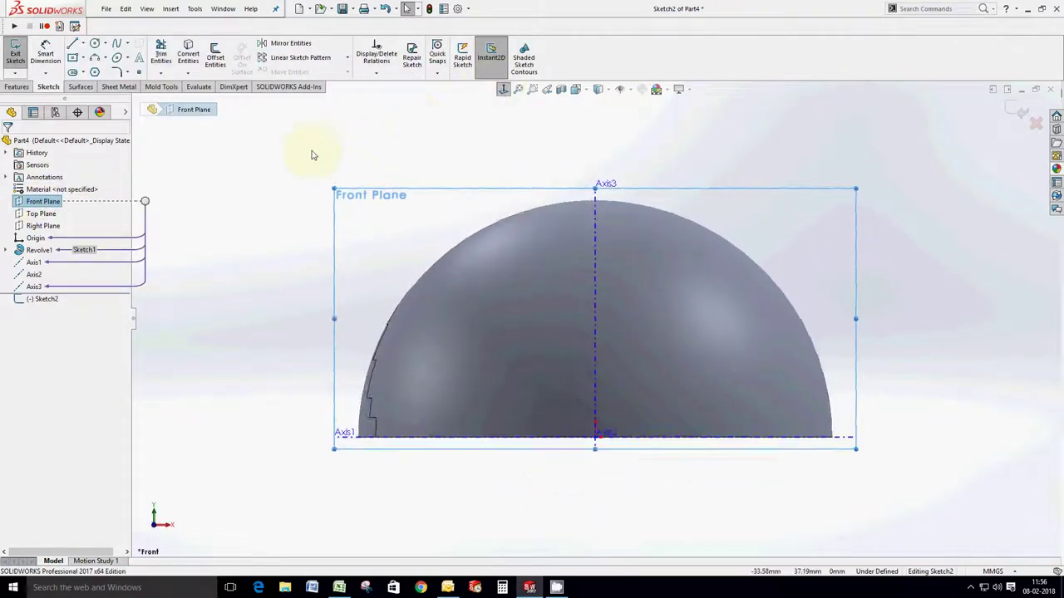
left_click(599, 89)
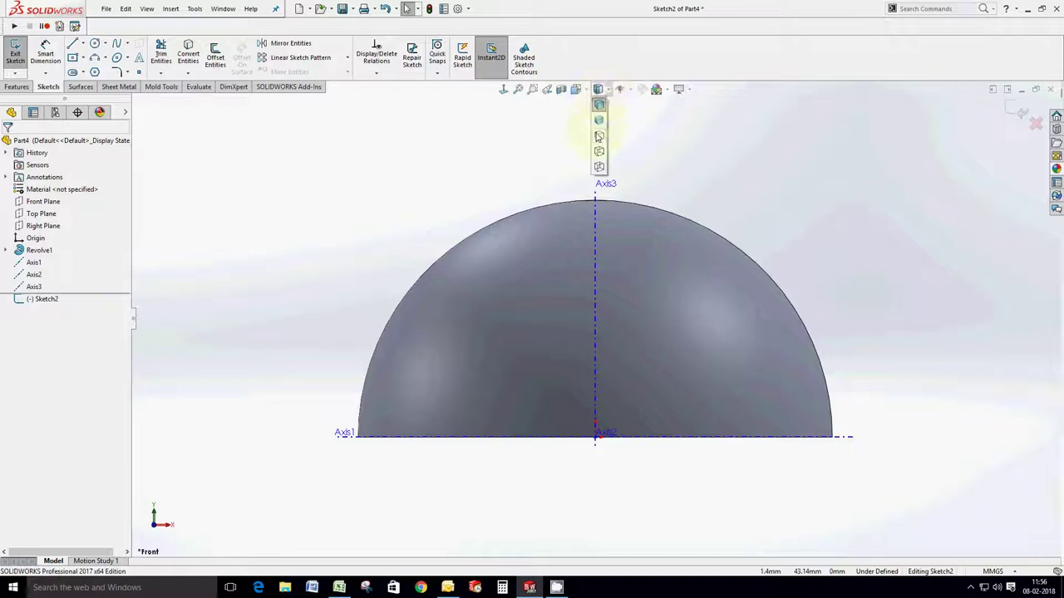
left_click(598, 138)
scroll(581, 232, "down", 3)
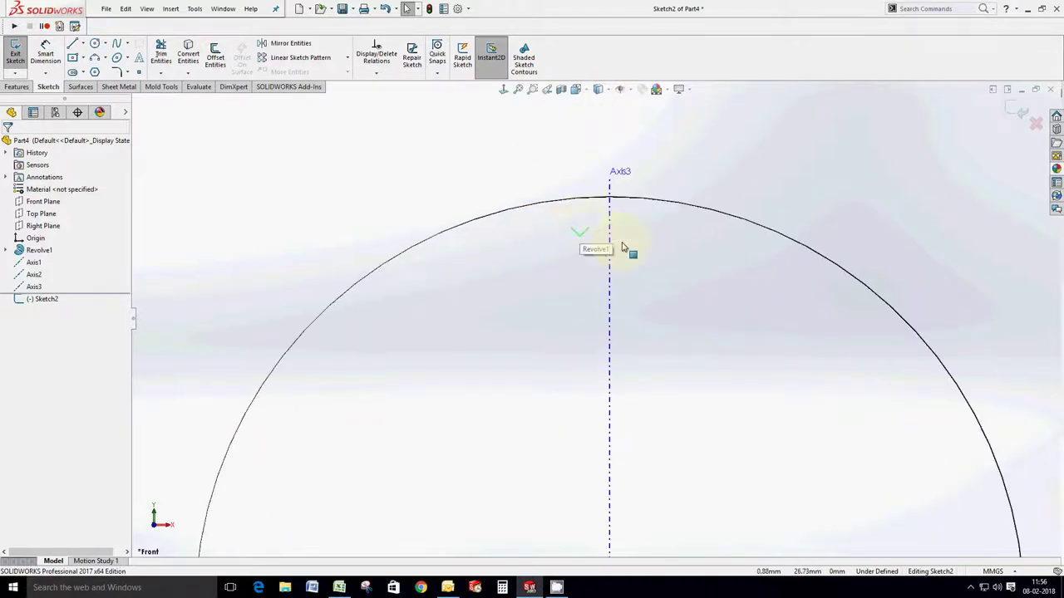
scroll(623, 247, "down", 1)
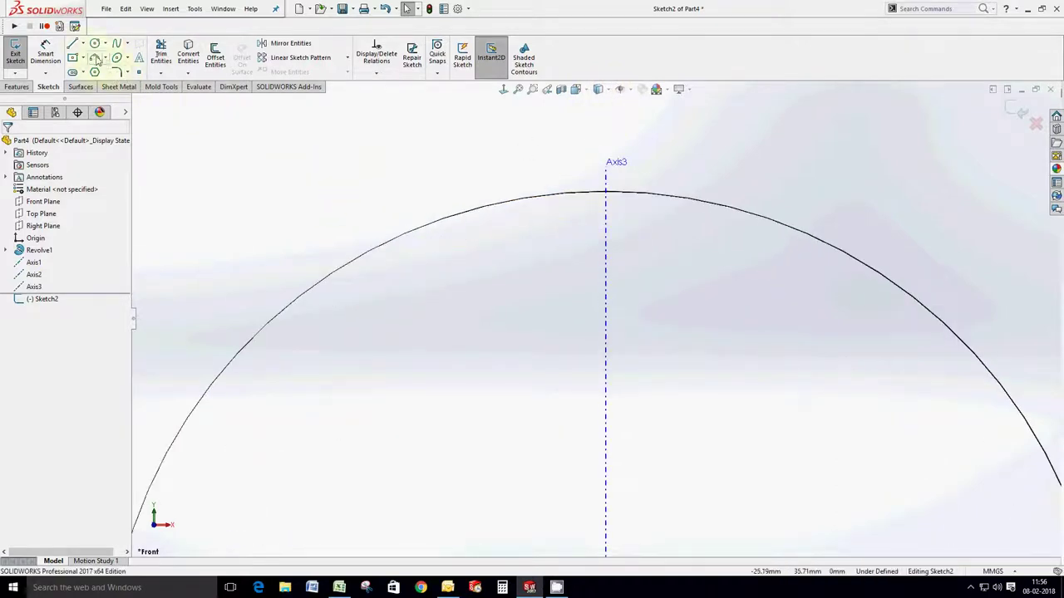
left_click(95, 58)
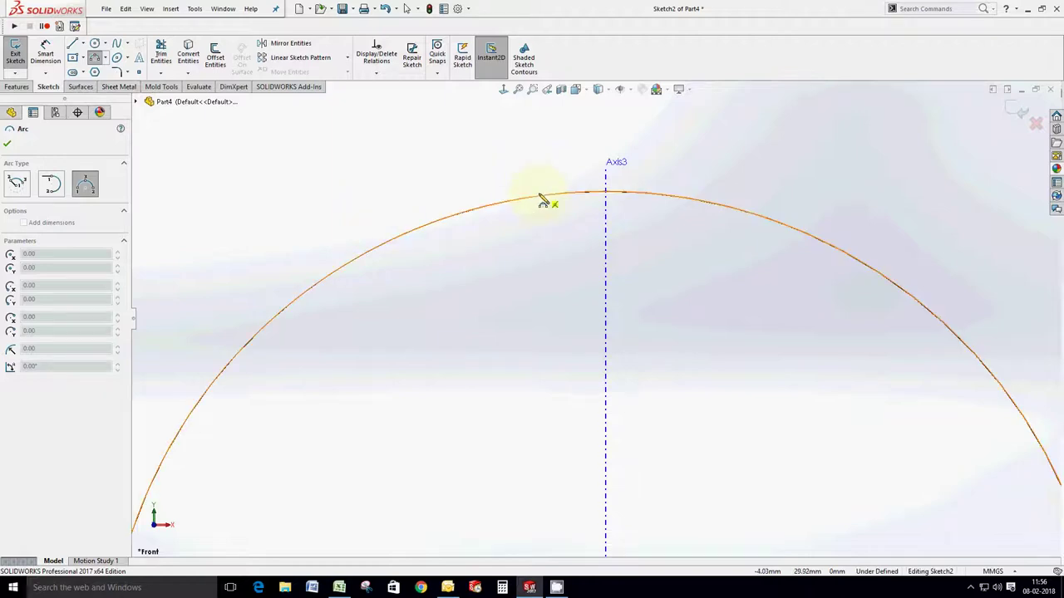
left_click(541, 199)
left_click(604, 256)
left_click(550, 228)
right_click(539, 143)
left_click(545, 151)
Draw a short horizontal line right from the arc's end on Axis3 and make it construction.
scroll(594, 229, "down", 2)
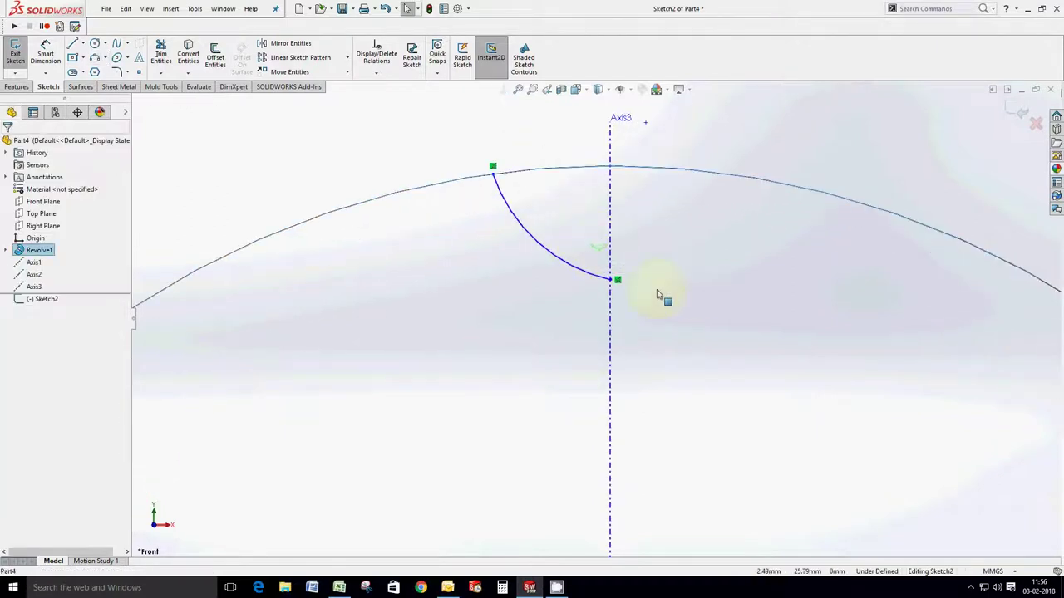
key("l")
left_click(612, 281)
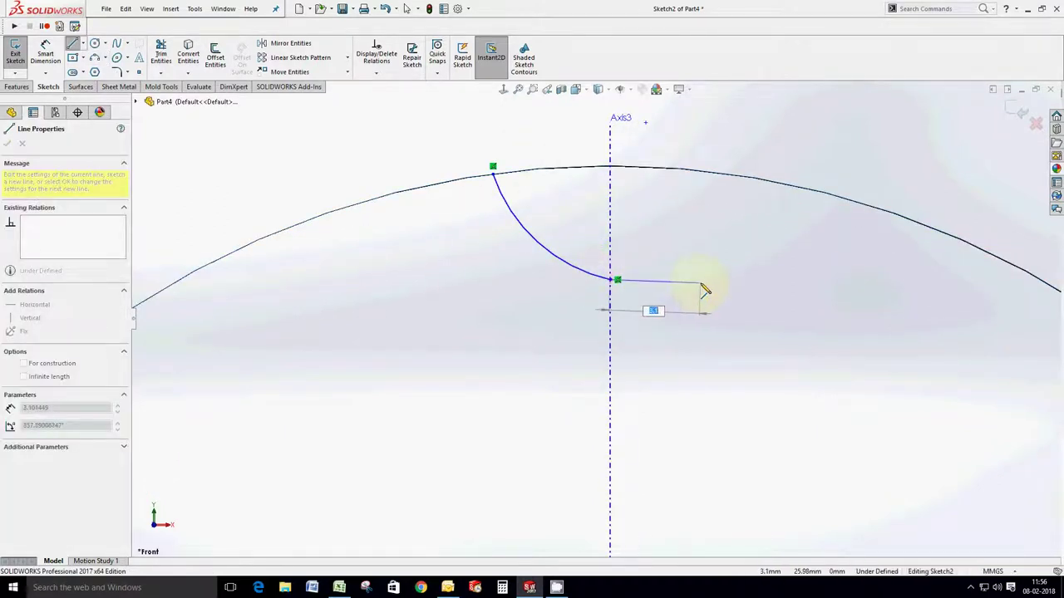
left_click(703, 283)
right_click(698, 221)
left_click(707, 230)
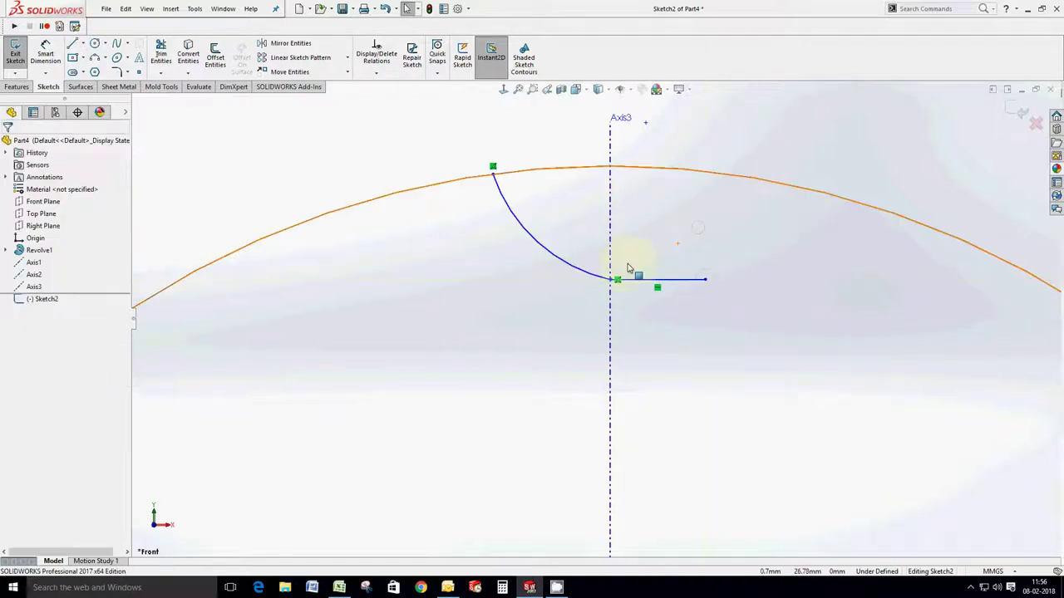
left_click(641, 281)
left_click(754, 245)
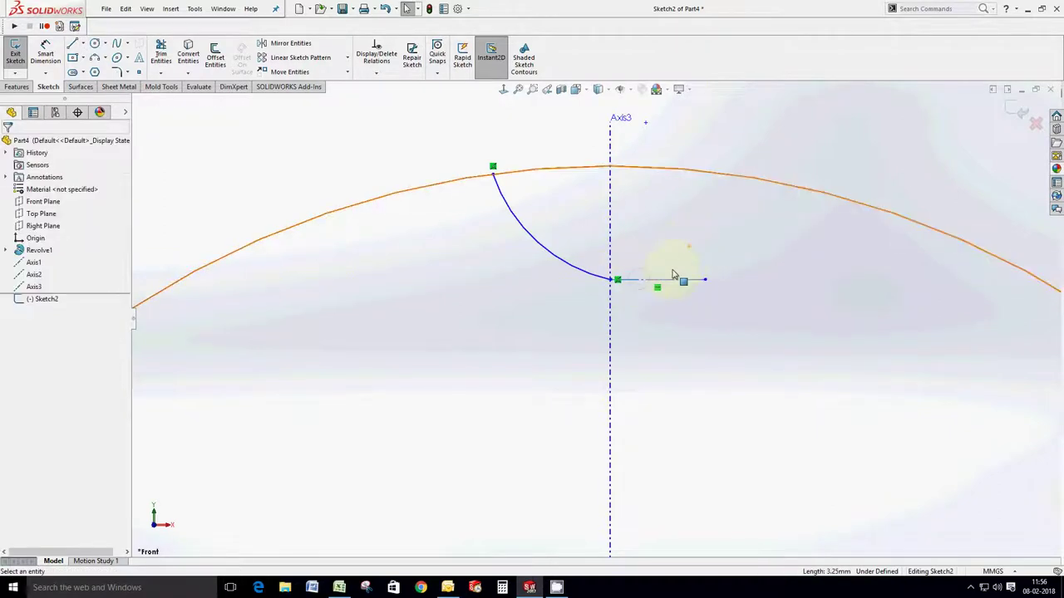
Add a Tangent relation between the small arc and the horizontal construction line.
left_click(585, 279)
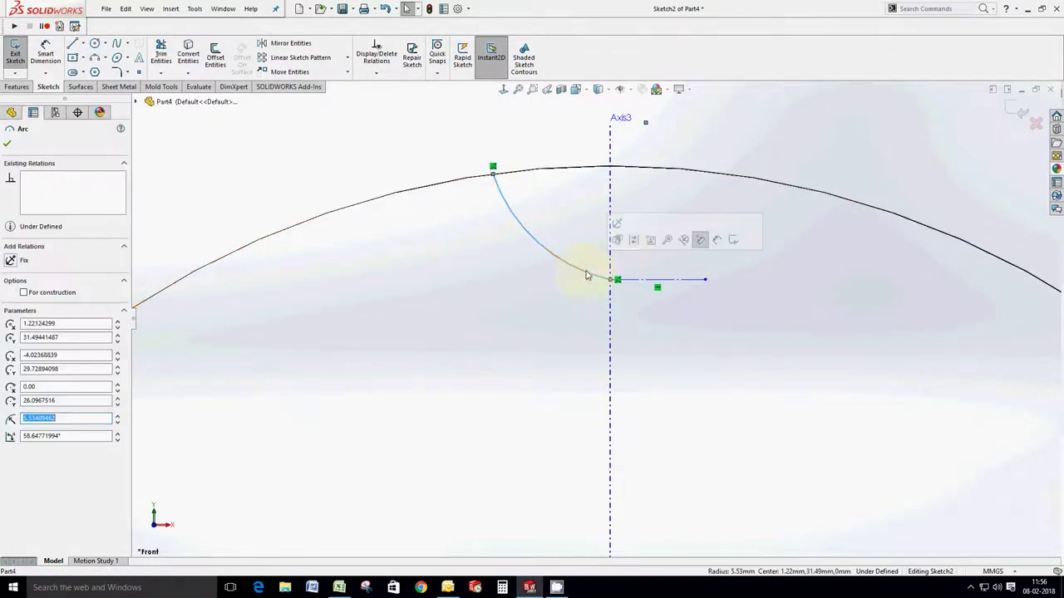
left_click(675, 324)
left_click(647, 284)
left_click(594, 275, "ctrl")
left_click(620, 224)
left_click(656, 315)
Dimension the arc's outer endpoint 2 from Axis3.
right_click_drag(654, 319, 651, 212)
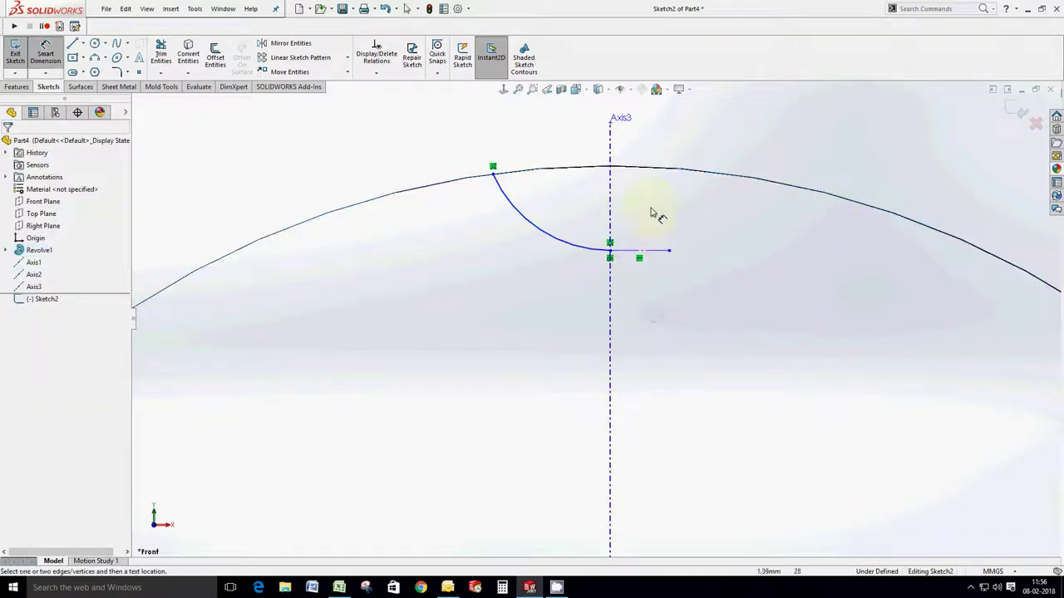
left_click(612, 159)
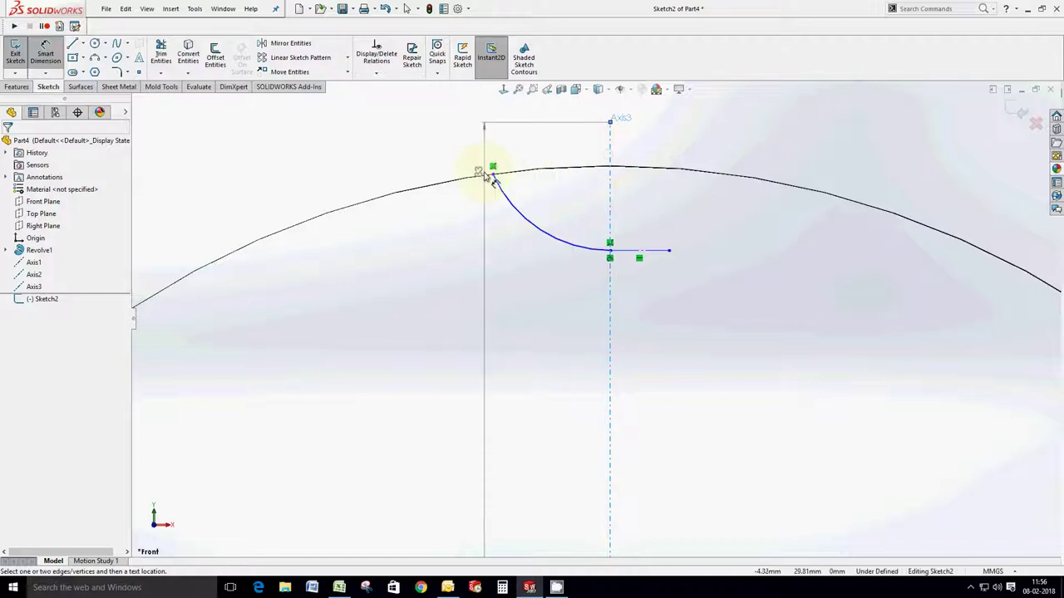
left_click(493, 167)
left_click(489, 131)
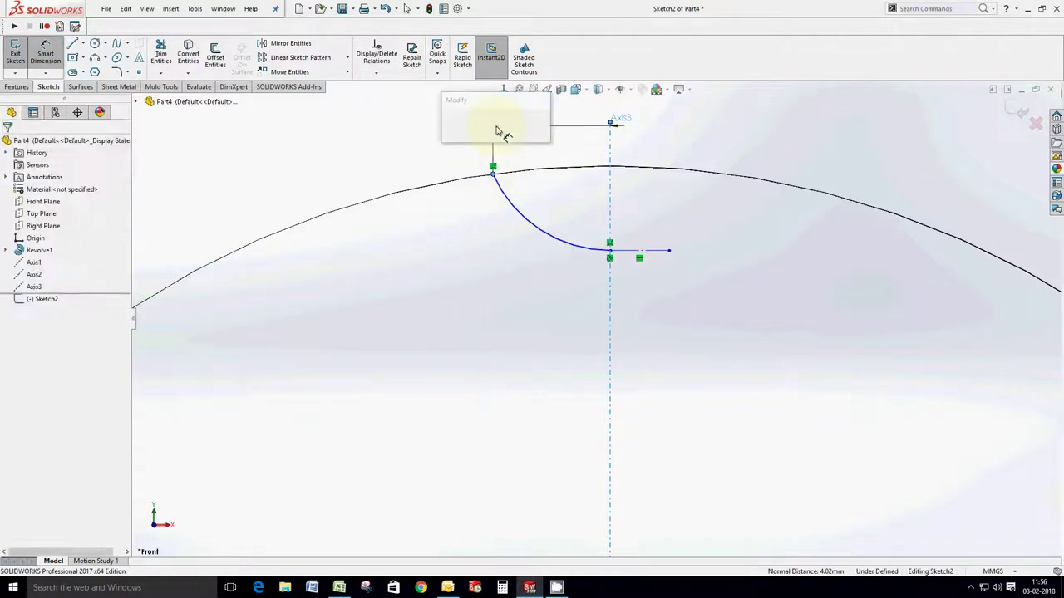
type("2")
key("Return")
right_click(426, 143)
left_click(449, 149)
scroll(618, 162, "down", 2)
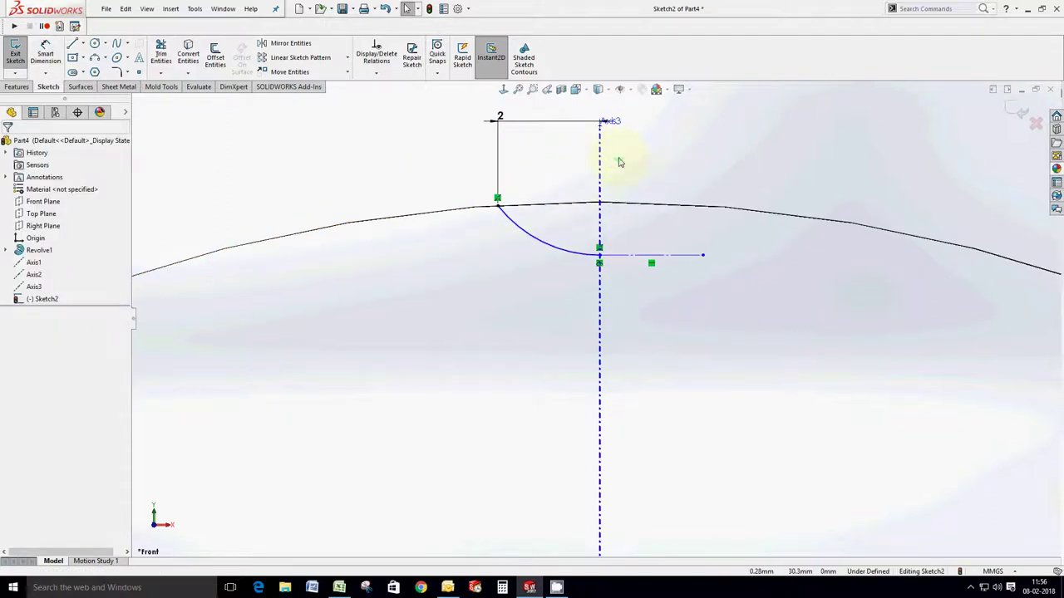
scroll(619, 162, "down", 1)
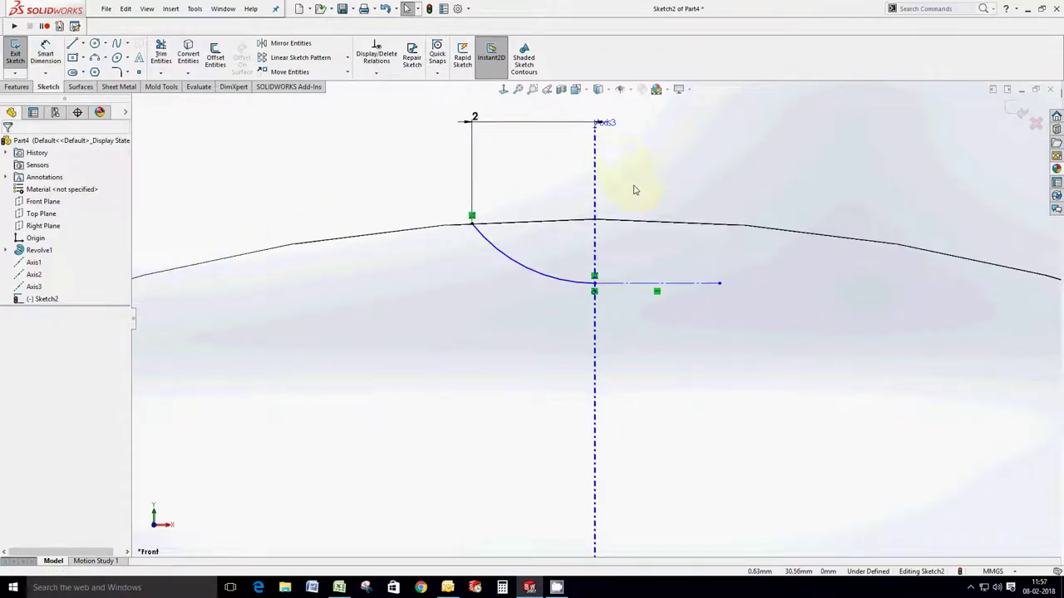
Add a vertical depth dimension to the arc with Min arc condition, giving 1.04.
right_click_drag(635, 191, 636, 140)
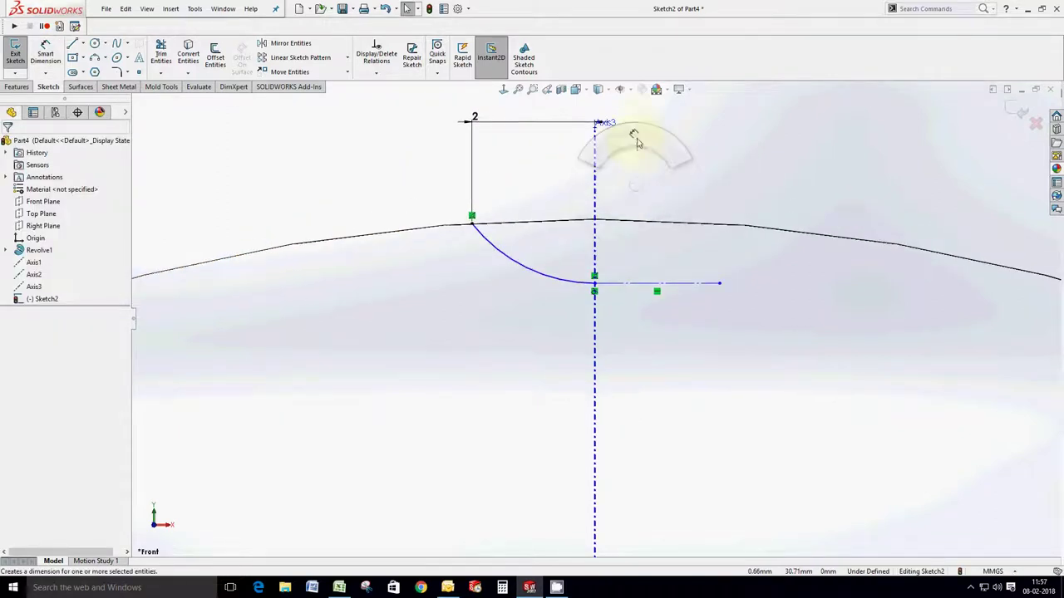
left_click(605, 287)
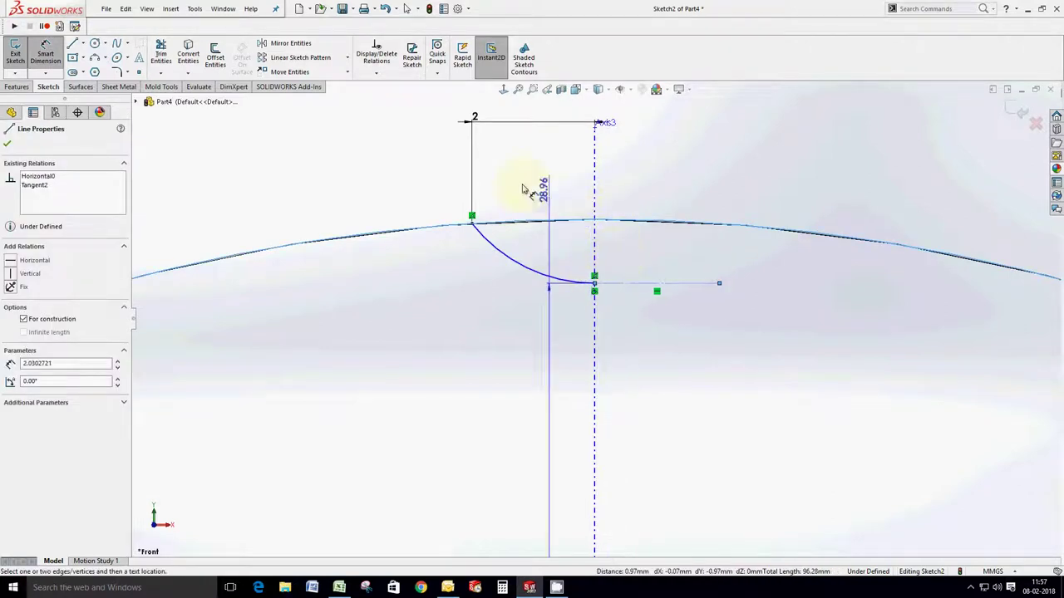
left_click(374, 163)
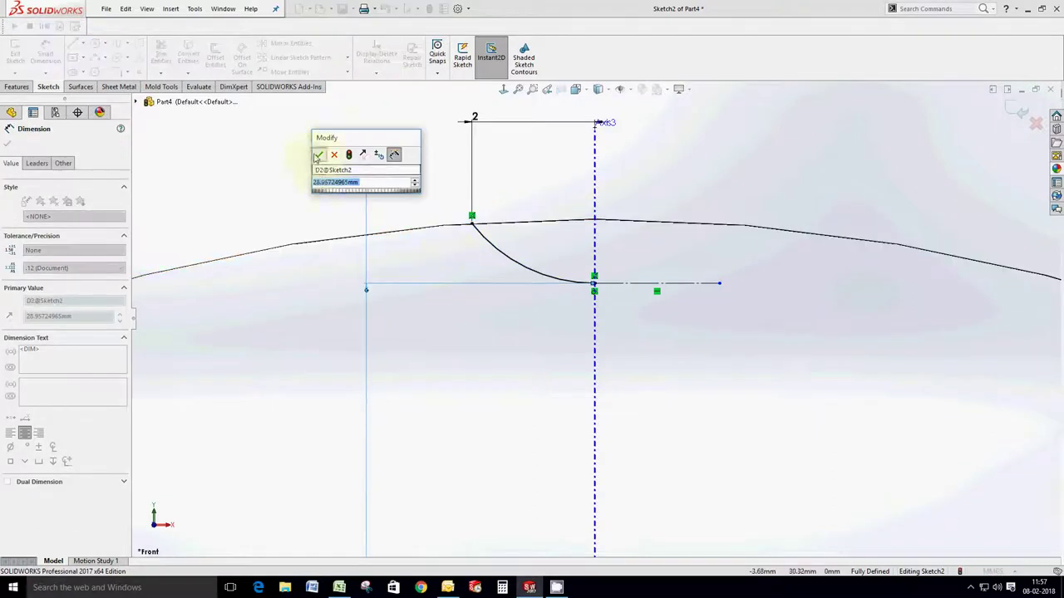
left_click(319, 155)
key("f")
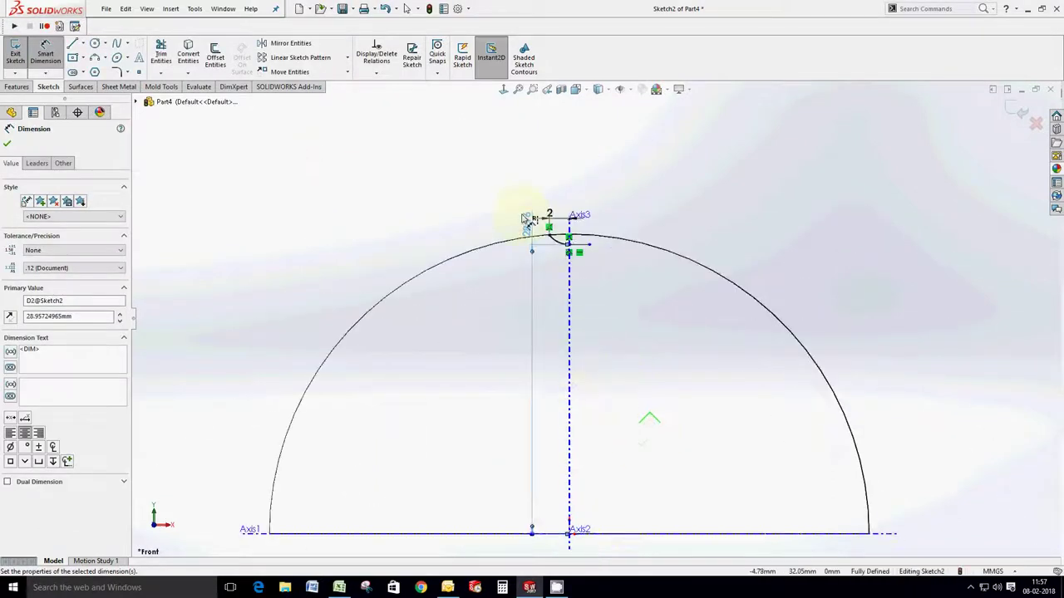
left_click_drag(525, 219, 446, 218)
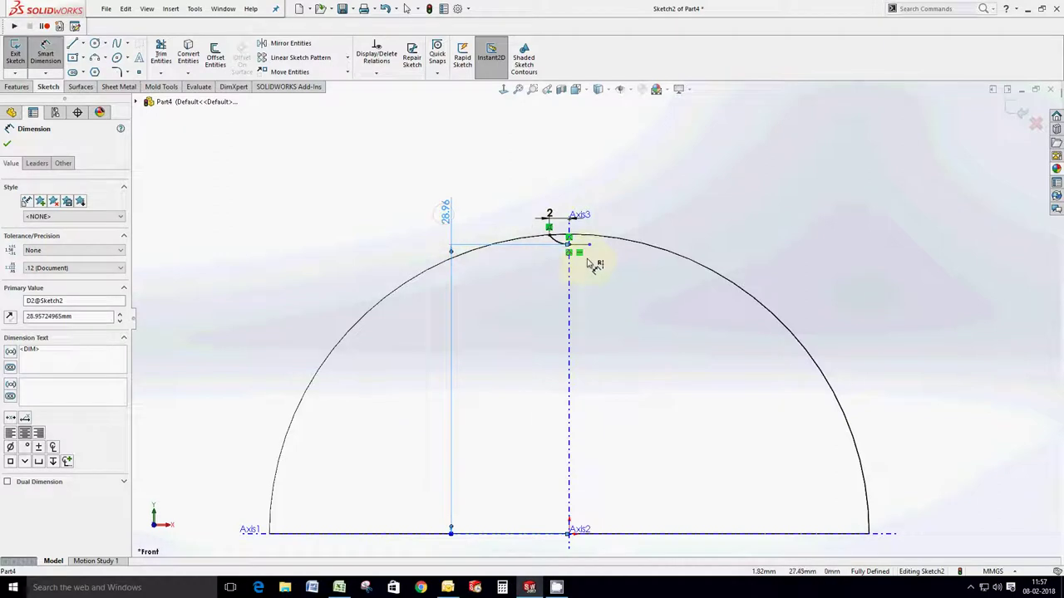
left_click(38, 163)
left_click(68, 483)
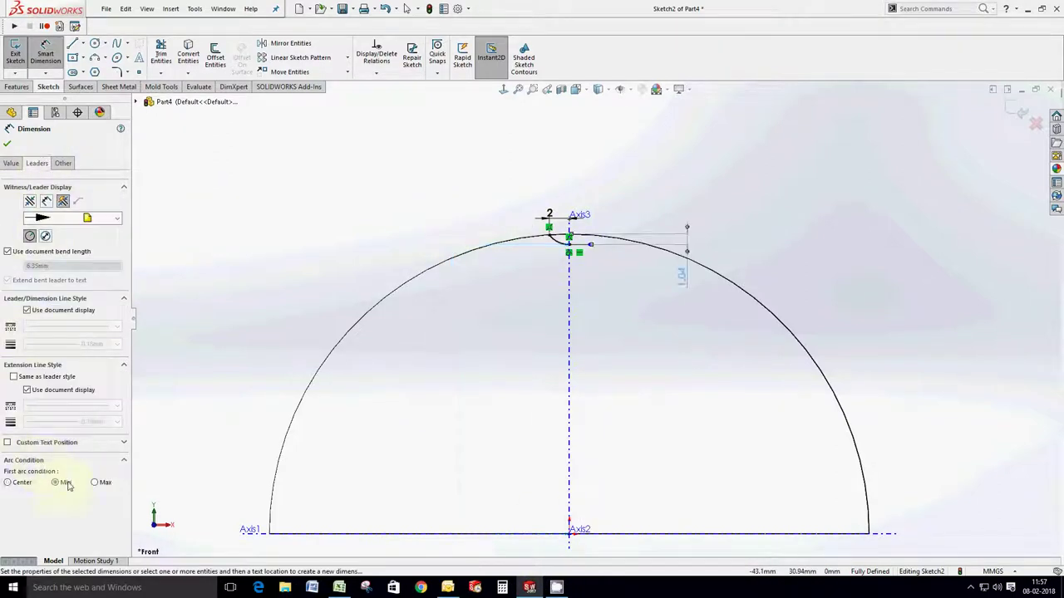
left_click(6, 148)
Move the 1.04 dimension next to the arc and recentre the view on the dimple sketch.
scroll(673, 270, "down", 3)
scroll(499, 253, "down", 2)
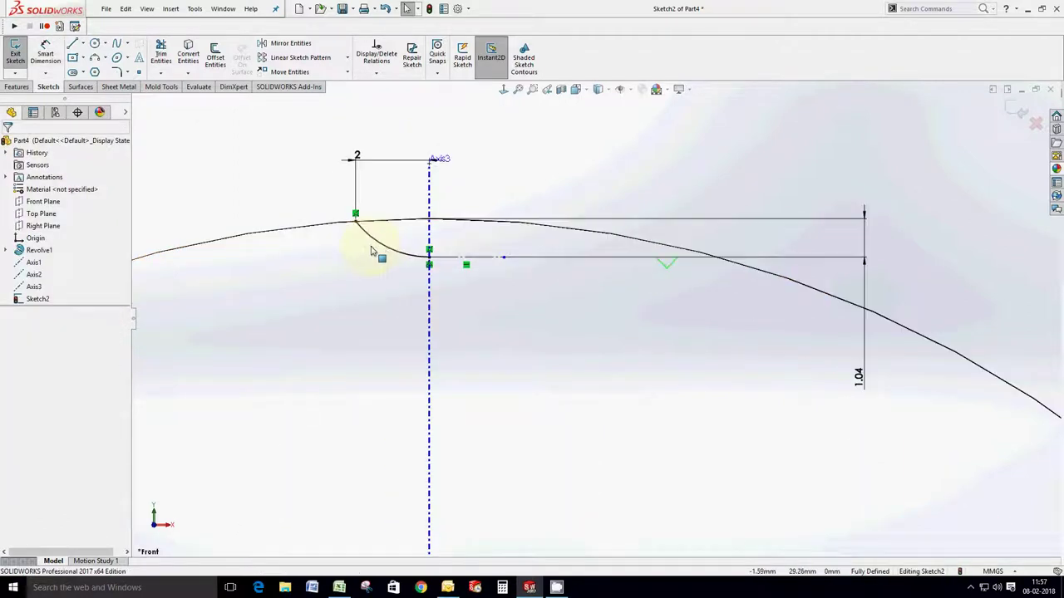
left_click_drag(858, 376, 591, 129)
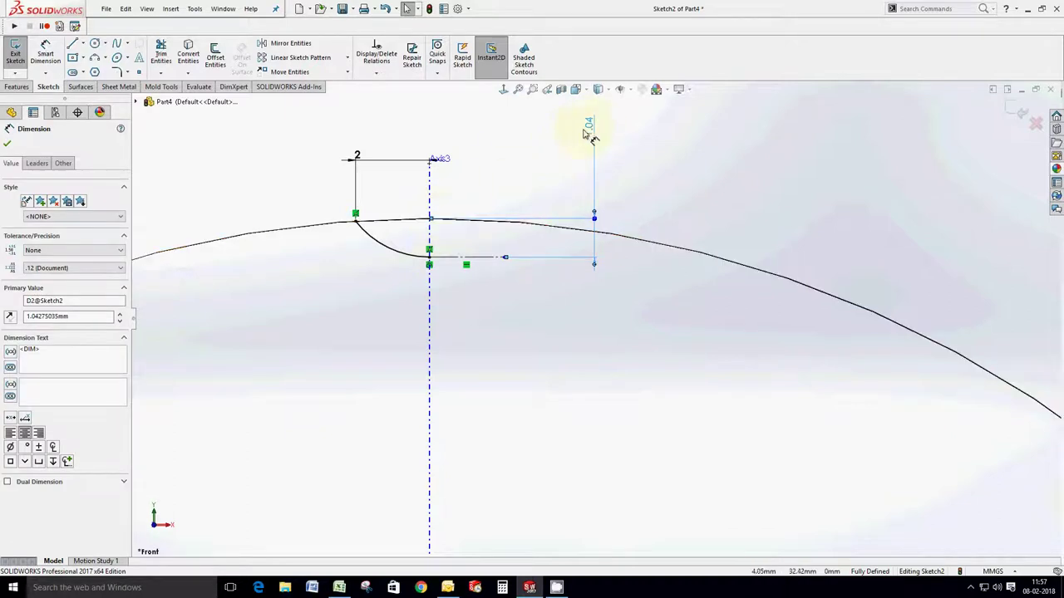
left_click(590, 129)
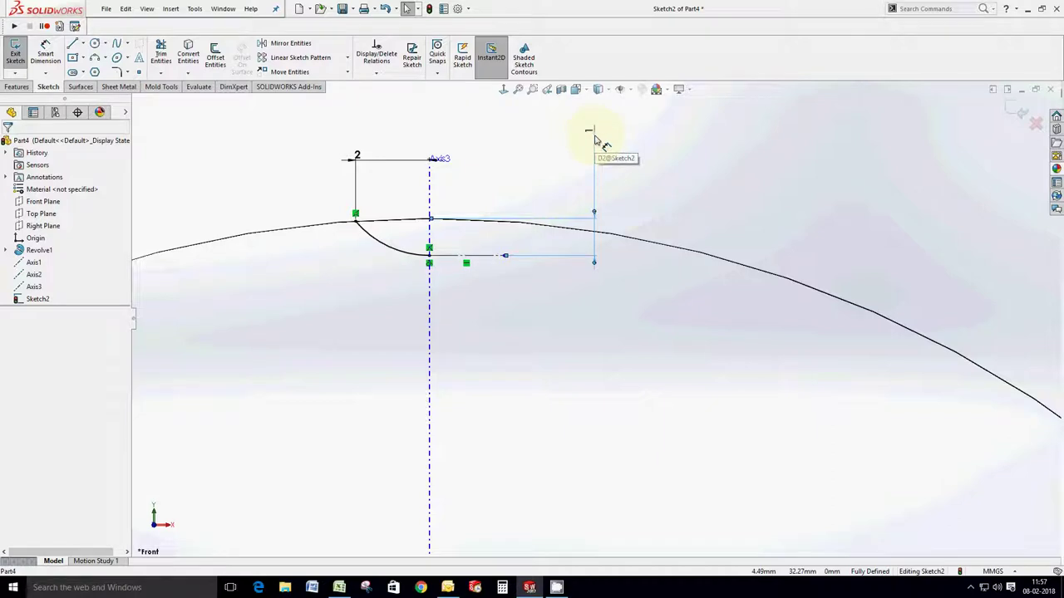
middle_click_drag(468, 202, 465, 242, "ctrl")
scroll(466, 242, "down", 1)
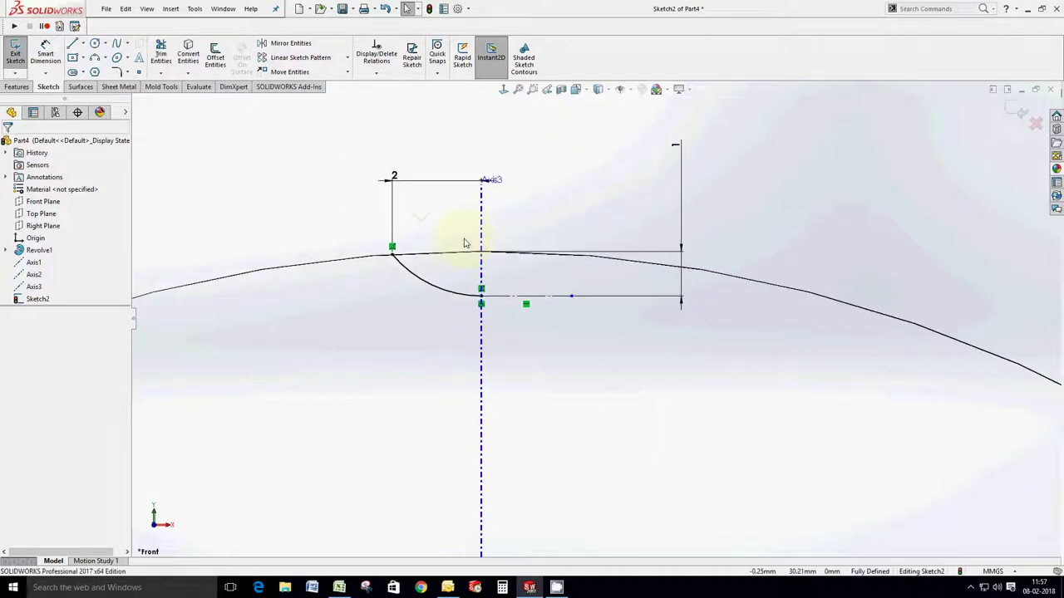
right_click_drag(603, 217, 546, 214)
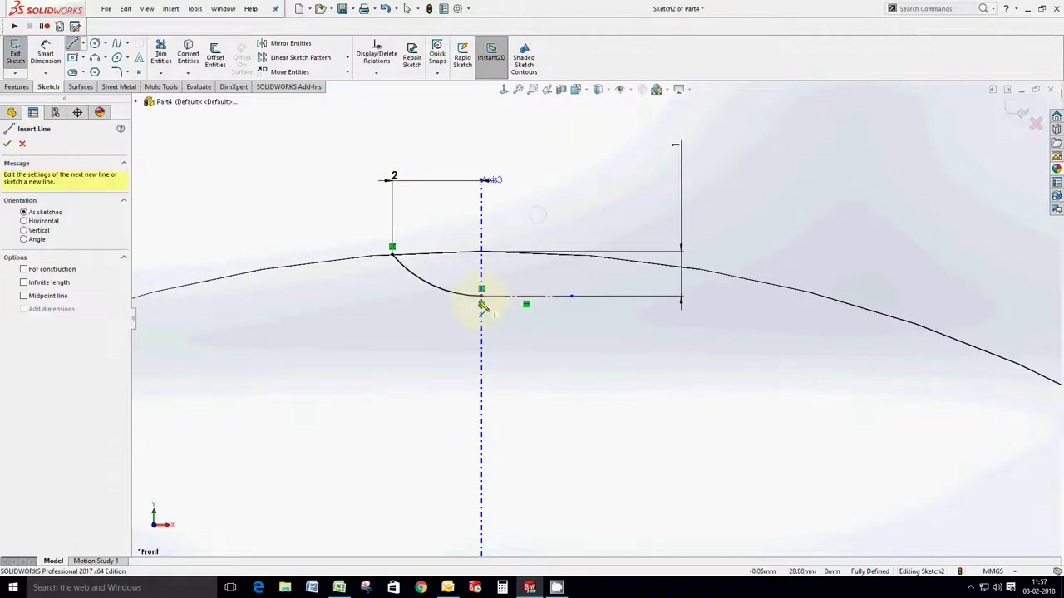
Draw lines up from the arc's outer end, across to Axis3, and down to close the dimple profile.
left_click(481, 297)
left_click(481, 153)
left_click(392, 153)
left_click(392, 247)
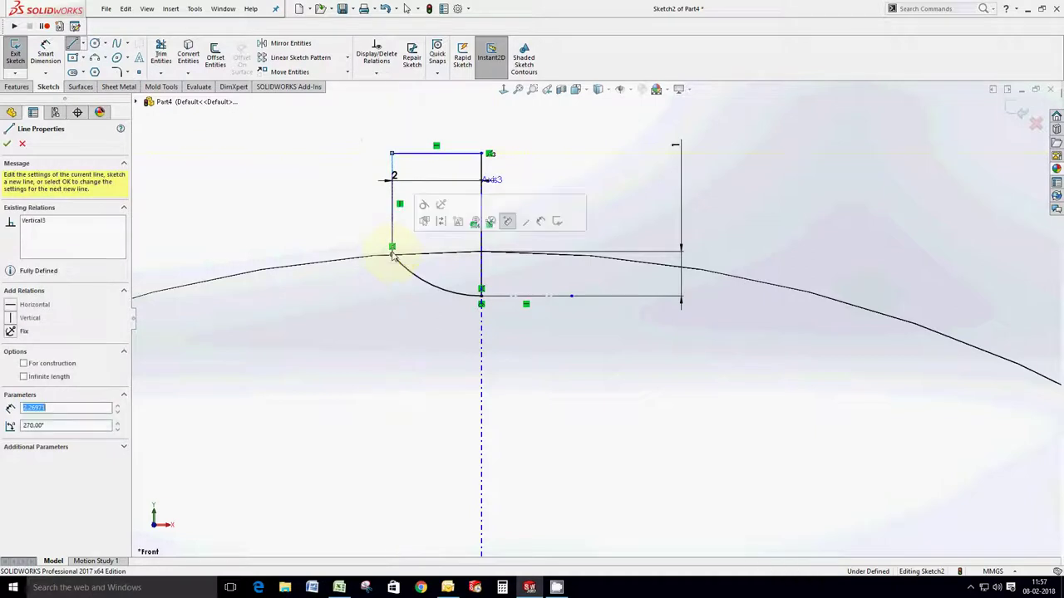
right_click(331, 170)
left_click(341, 184)
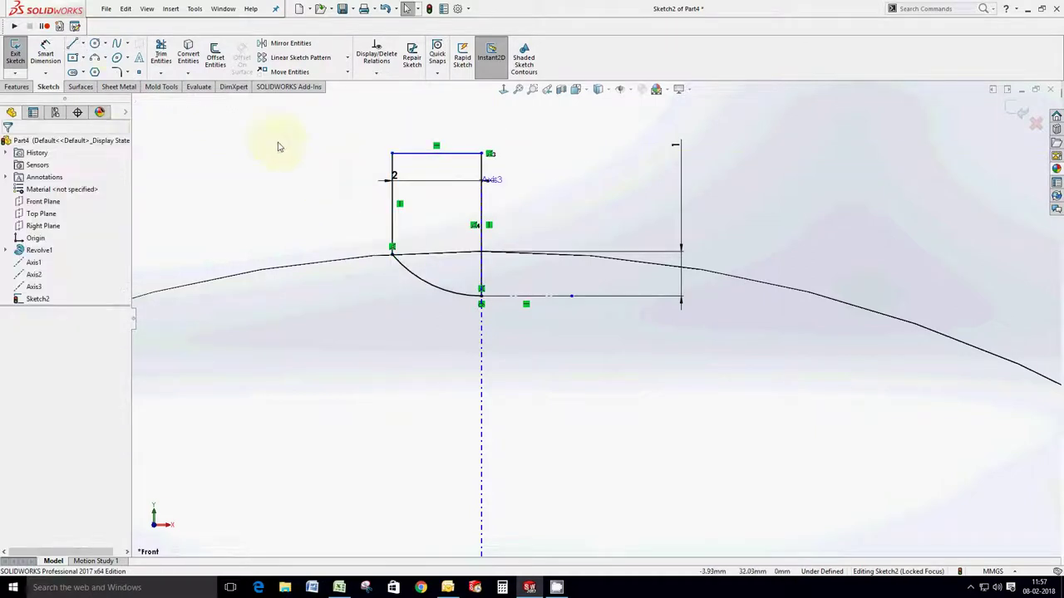
left_click(14, 87)
Revolve-cut the dimple profile 360° about its Axis3 line and inspect the shaded result.
left_click(225, 51)
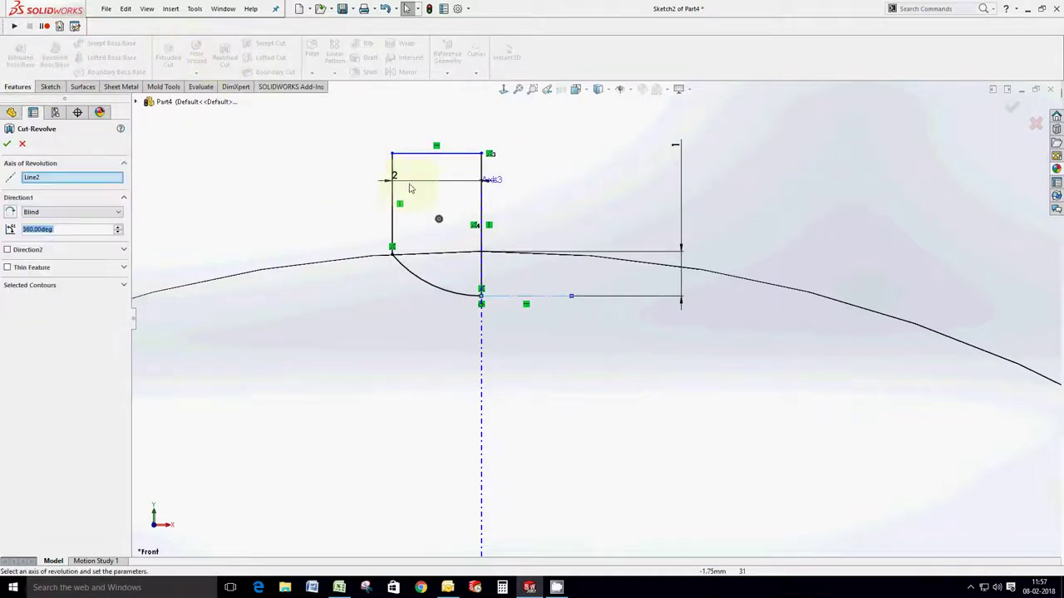
left_click(482, 202)
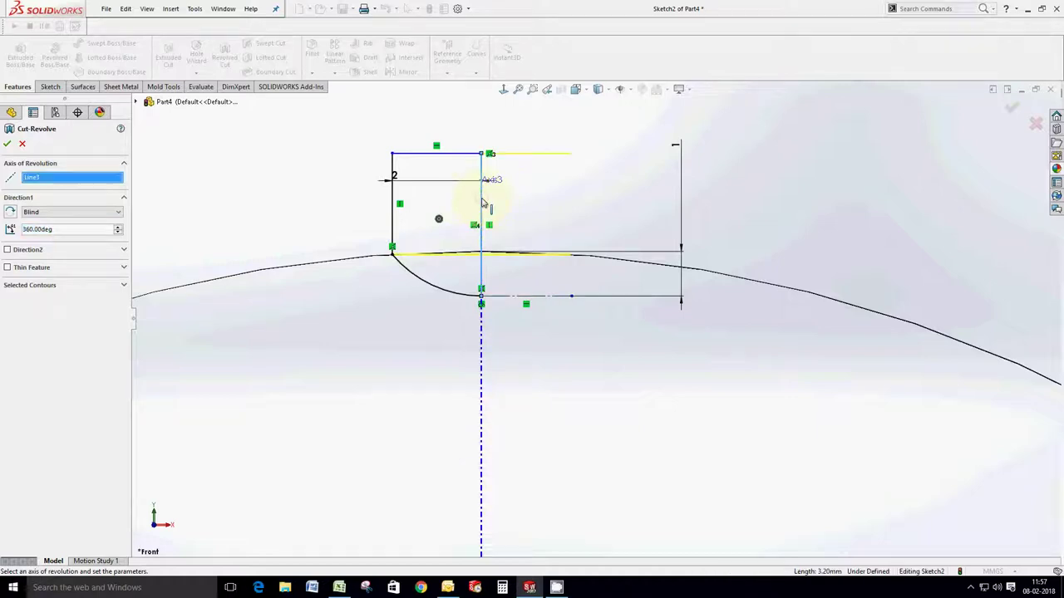
key("Return")
middle_click_drag(371, 202, 505, 140)
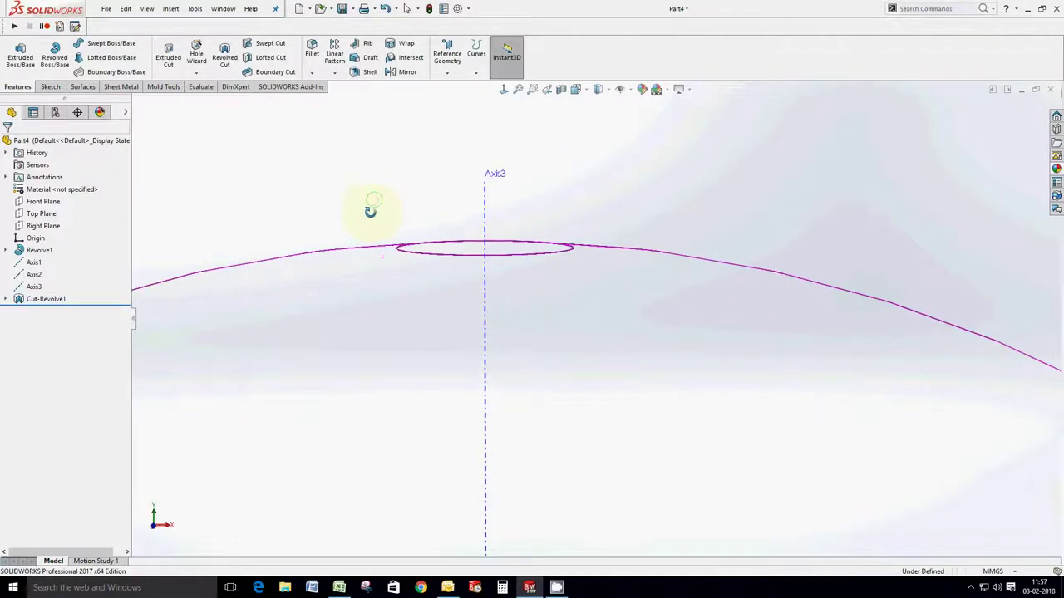
mouse_move(597, 89)
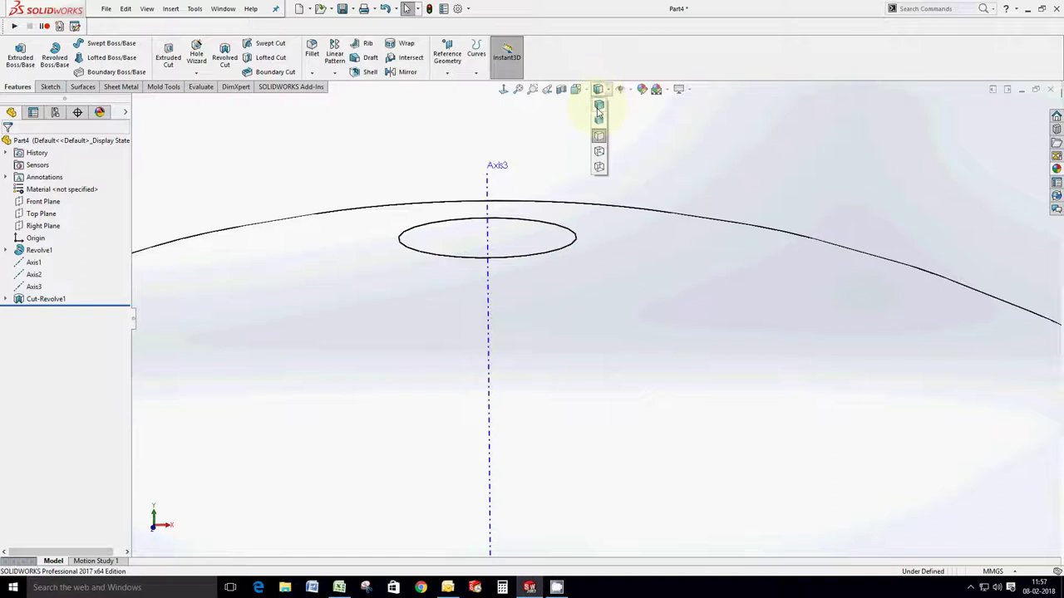
left_click(599, 108)
scroll(515, 295, "up", 5)
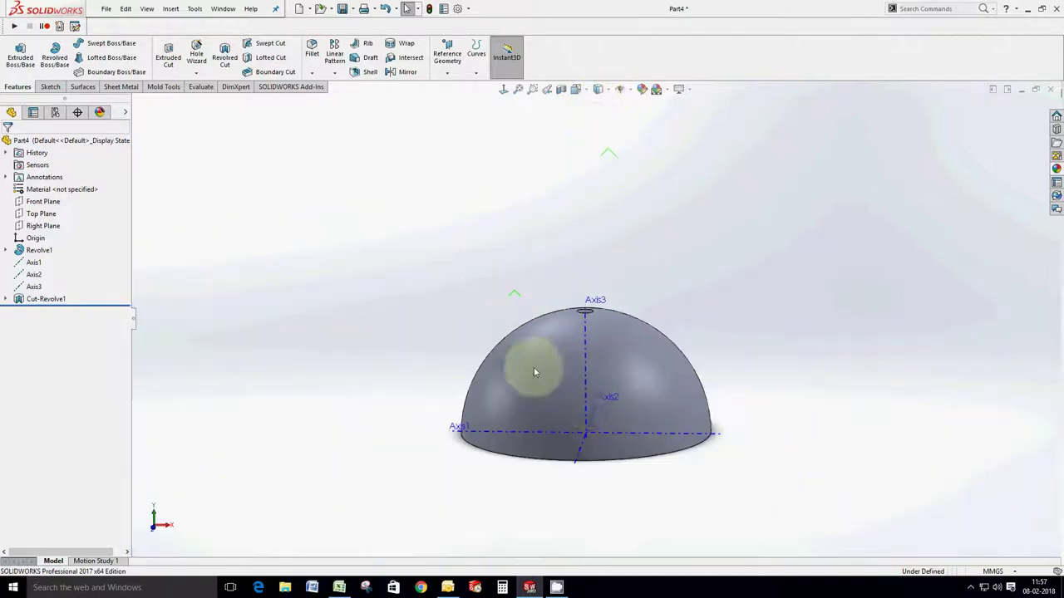
mouse_move(534, 372)
middle_mouse_down()
mouse_move(593, 391)
mouse_move(592, 366)
middle_mouse_up()
scroll(561, 375, "down", 2)
scroll(593, 365, "down", 2)
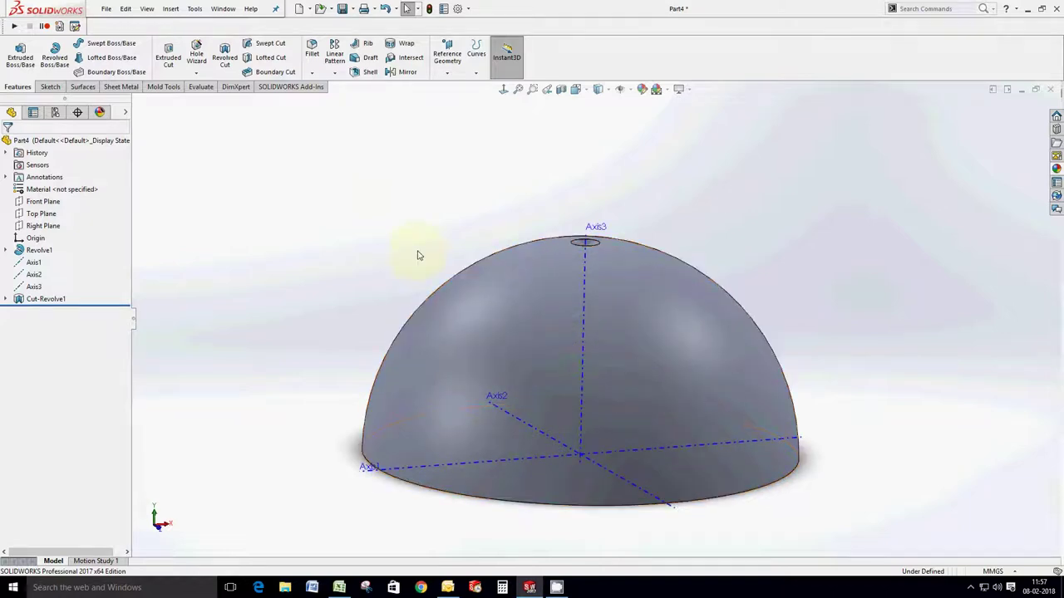
middle_click_drag(601, 274, 581, 296)
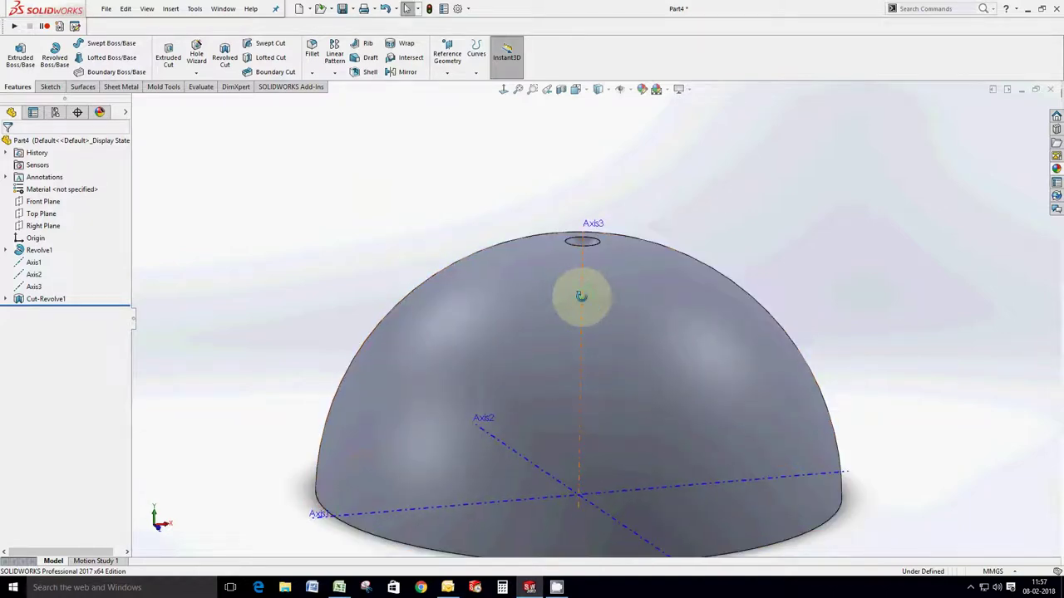
Set up a circular pattern of the dimple cut rotating about Axis2.
left_click(335, 74)
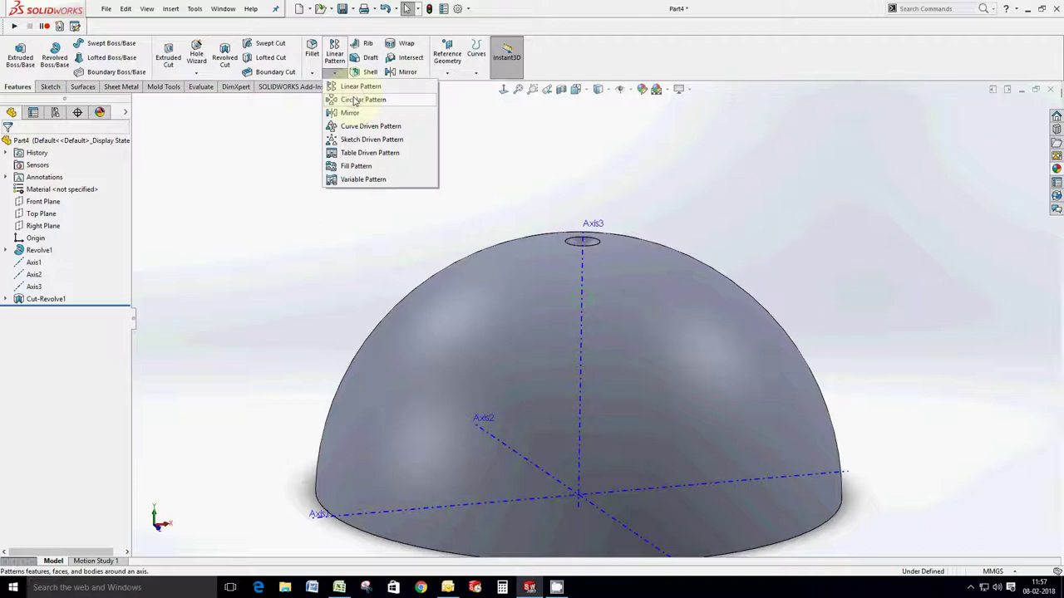
left_click(357, 100)
mouse_move(589, 249)
middle_mouse_down()
mouse_move(598, 313)
mouse_move(584, 302)
middle_mouse_up()
scroll(584, 302, "down", 3)
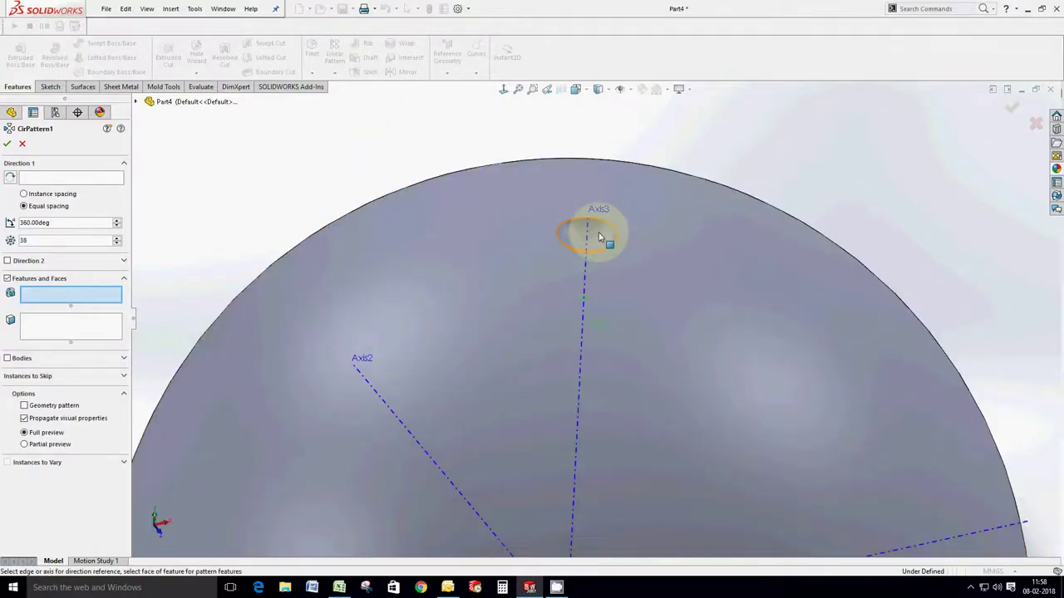
left_click(601, 231)
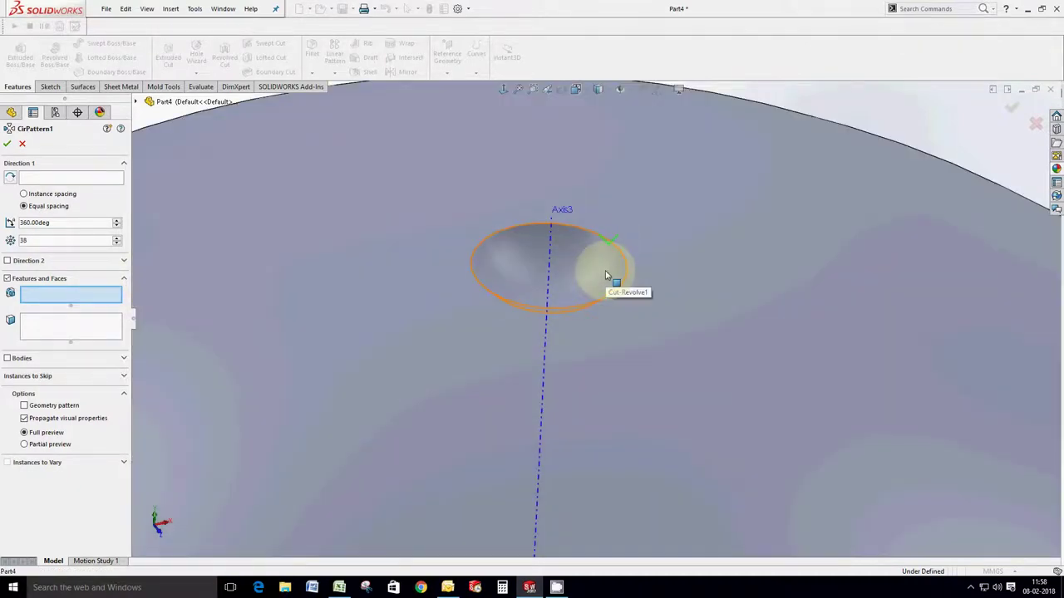
left_click(611, 279)
middle_click_drag(581, 377, 553, 423)
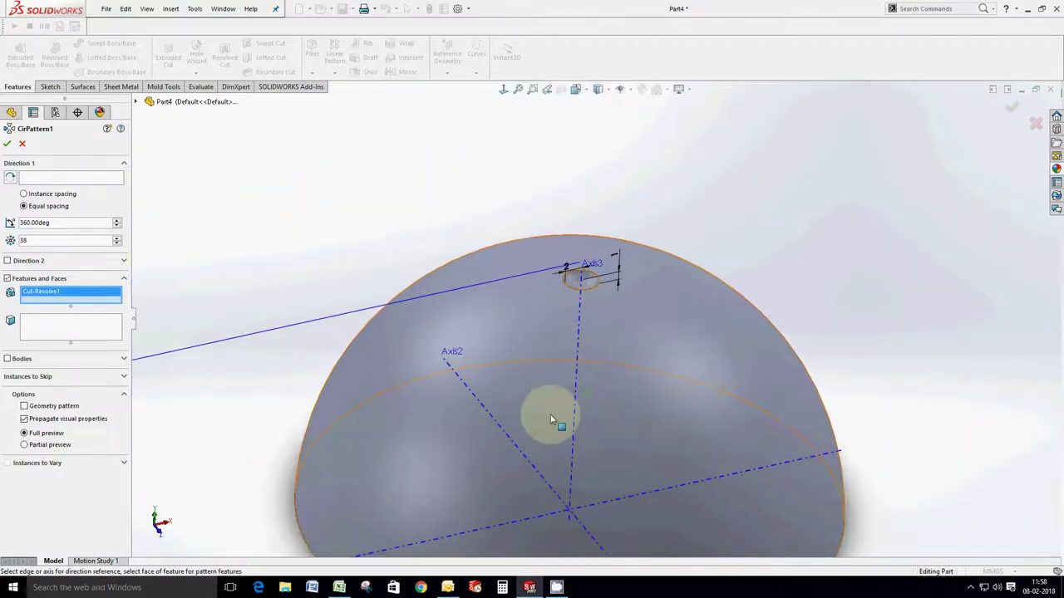
left_click(80, 183)
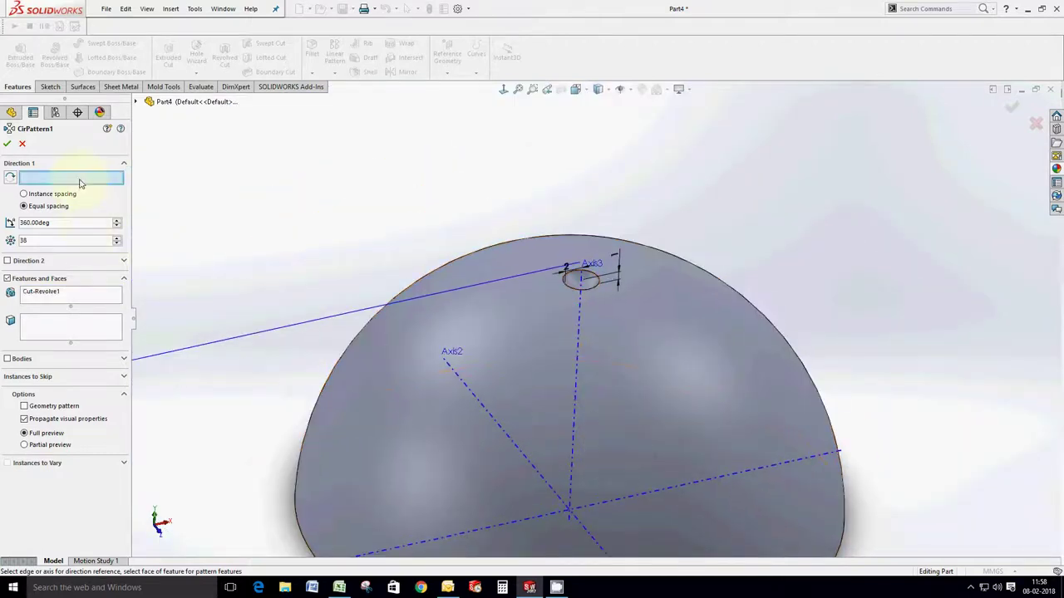
left_click(470, 391)
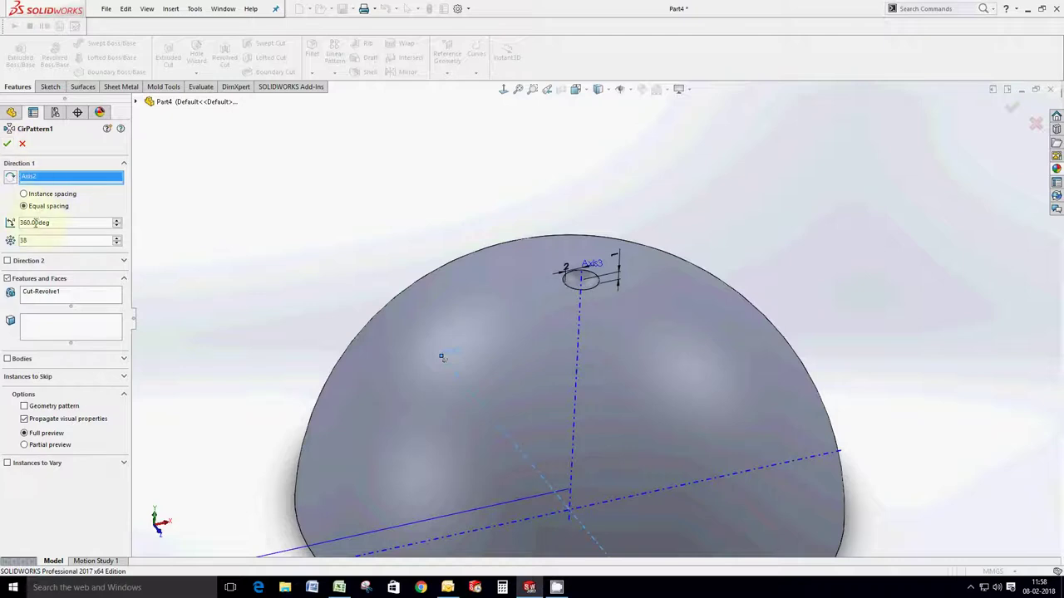
middle_click_drag(248, 283, 582, 349)
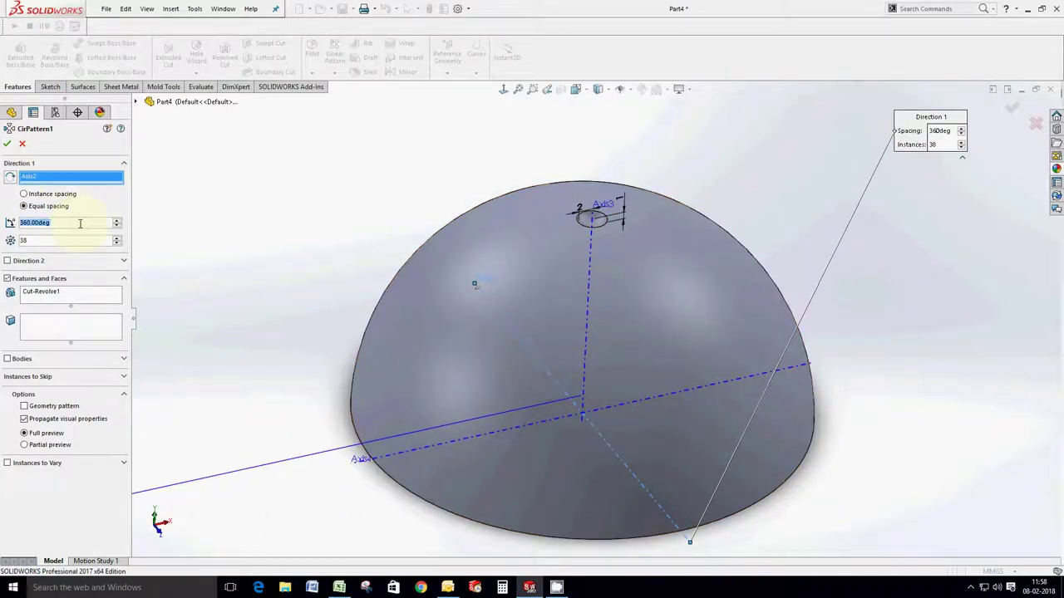
Use Instance spacing with 2 instances at 10° and confirm CirPattern1.
type("10")
key("Return")
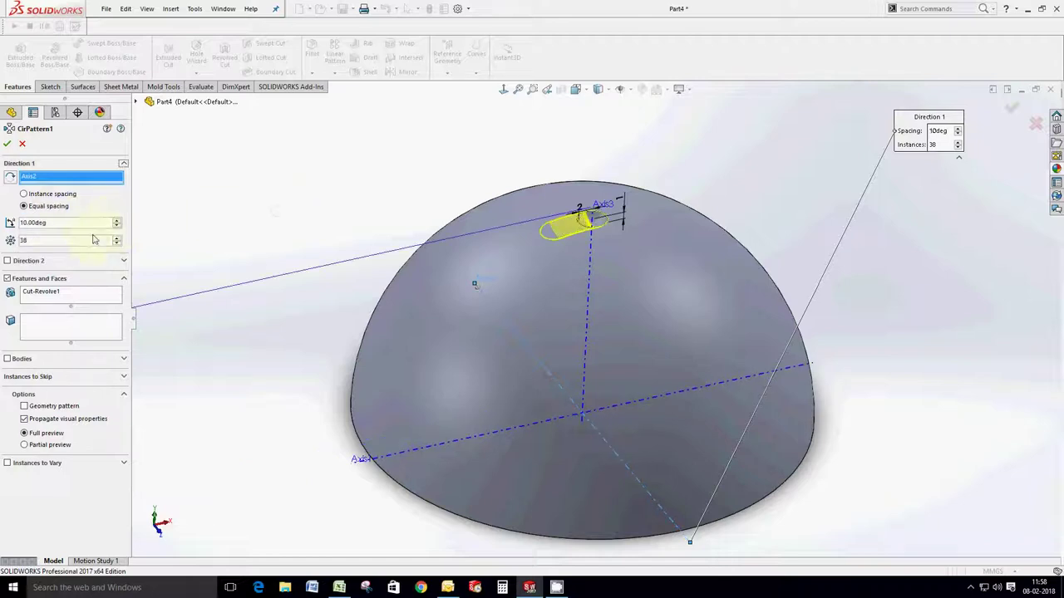
left_click(41, 193)
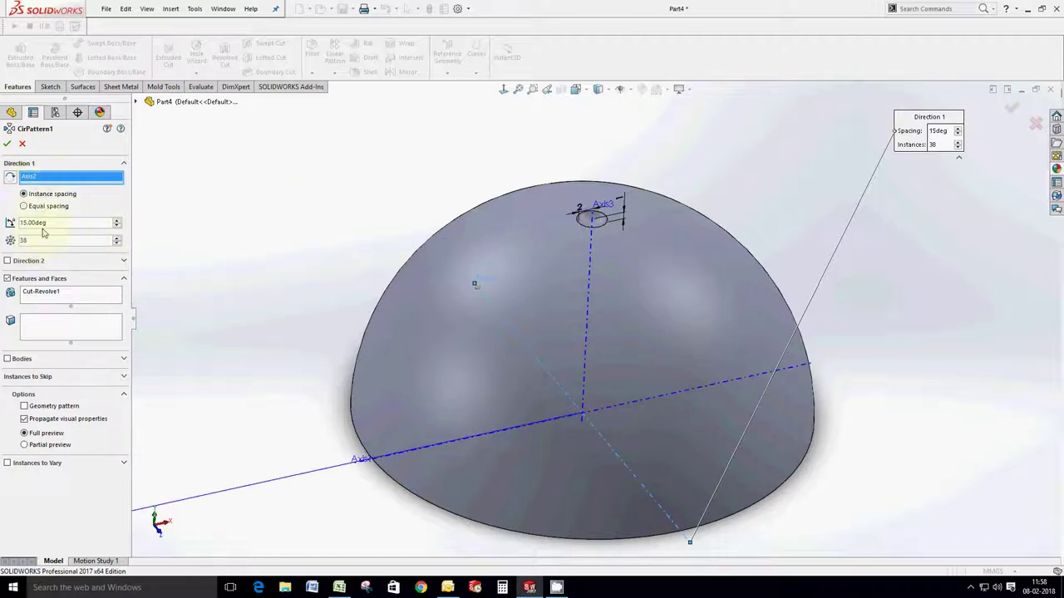
type("2")
key("Return")
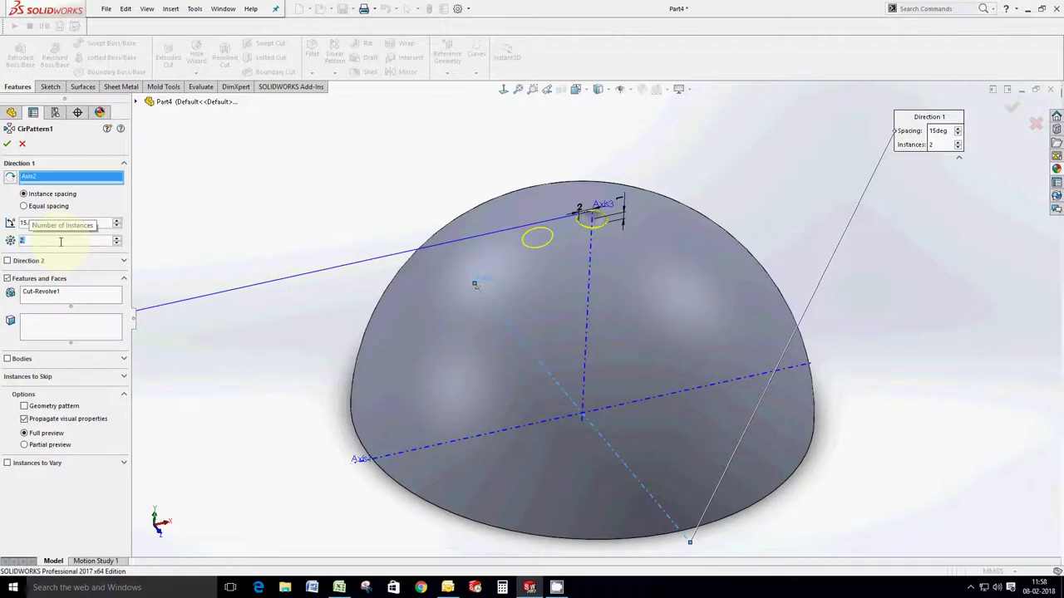
scroll(600, 287, "down", 2)
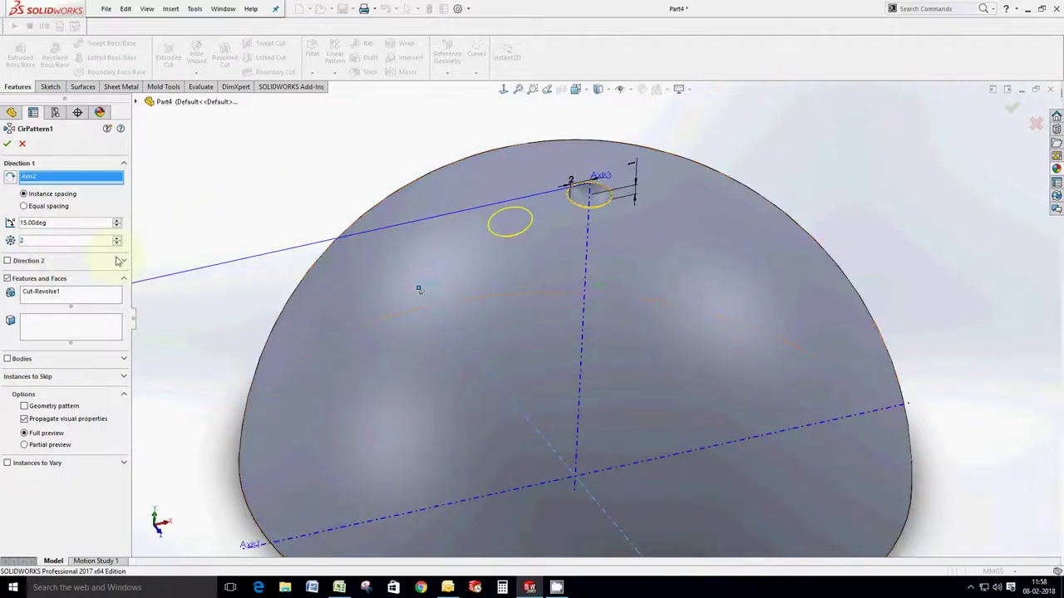
double_click(27, 222)
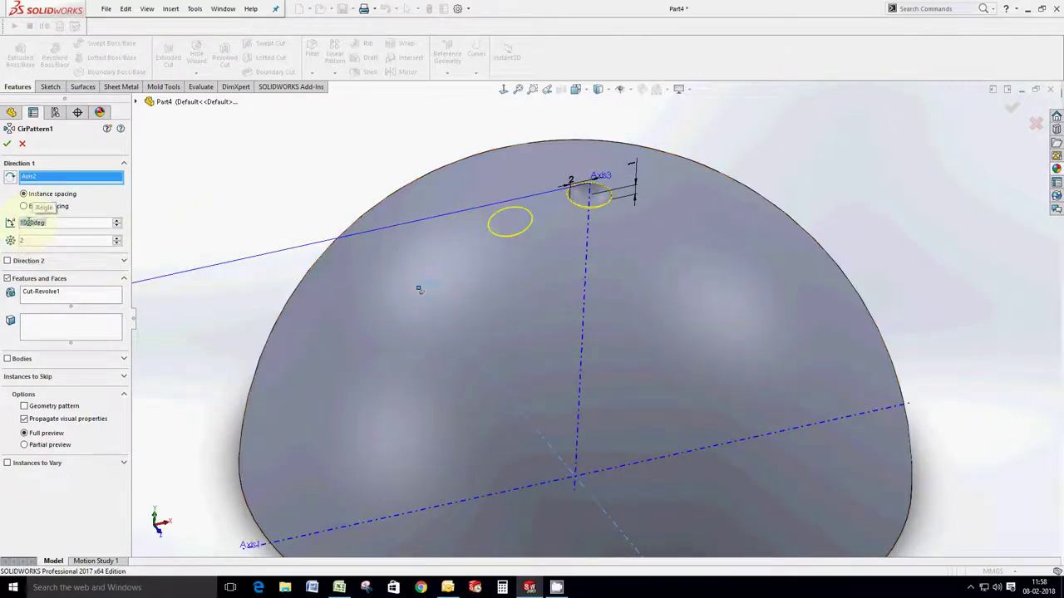
type("10")
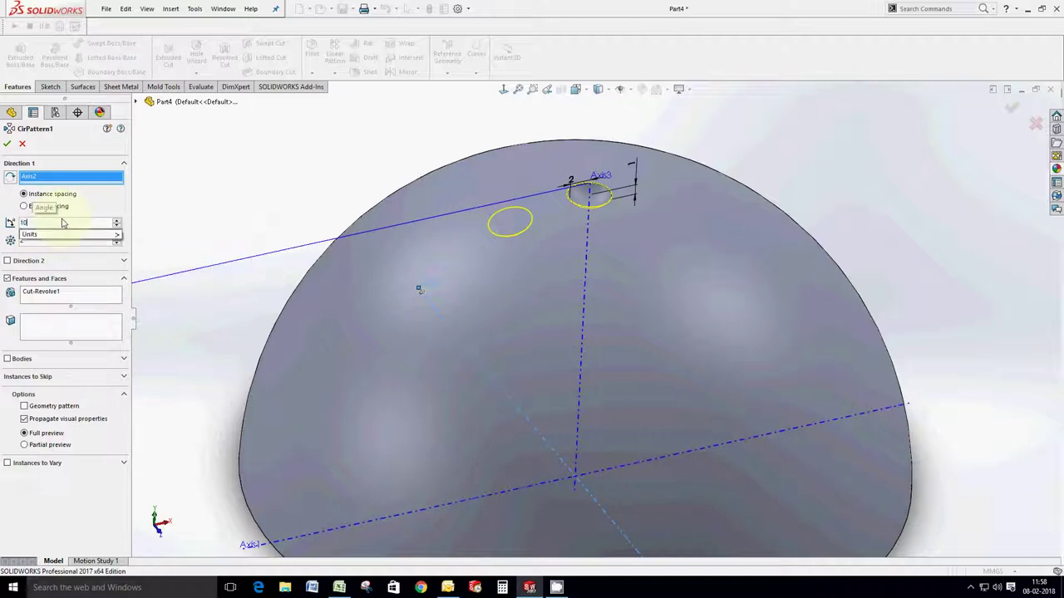
key("Return")
left_click(8, 145)
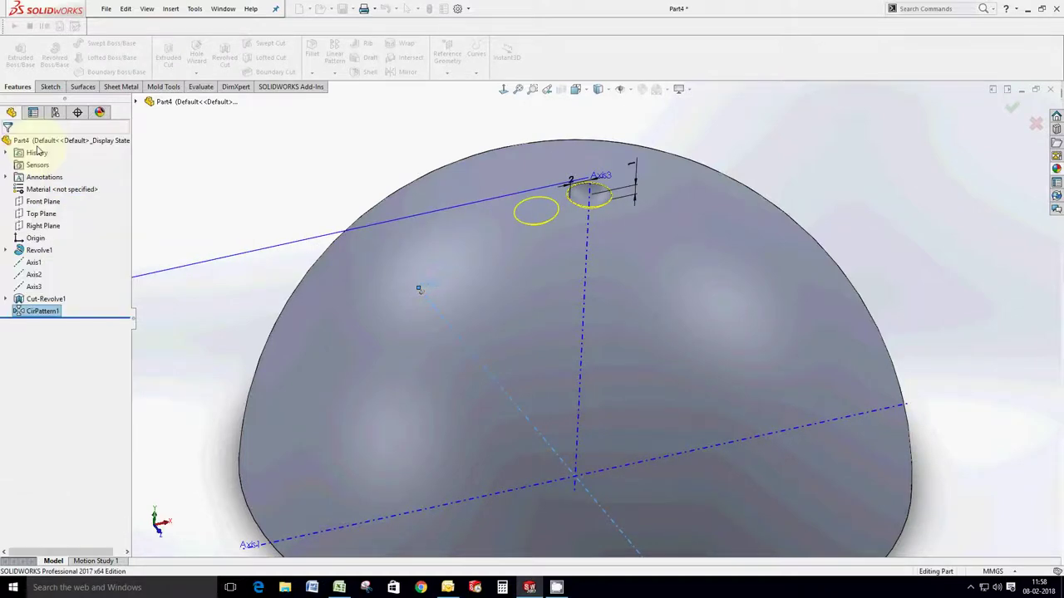
left_click(335, 72)
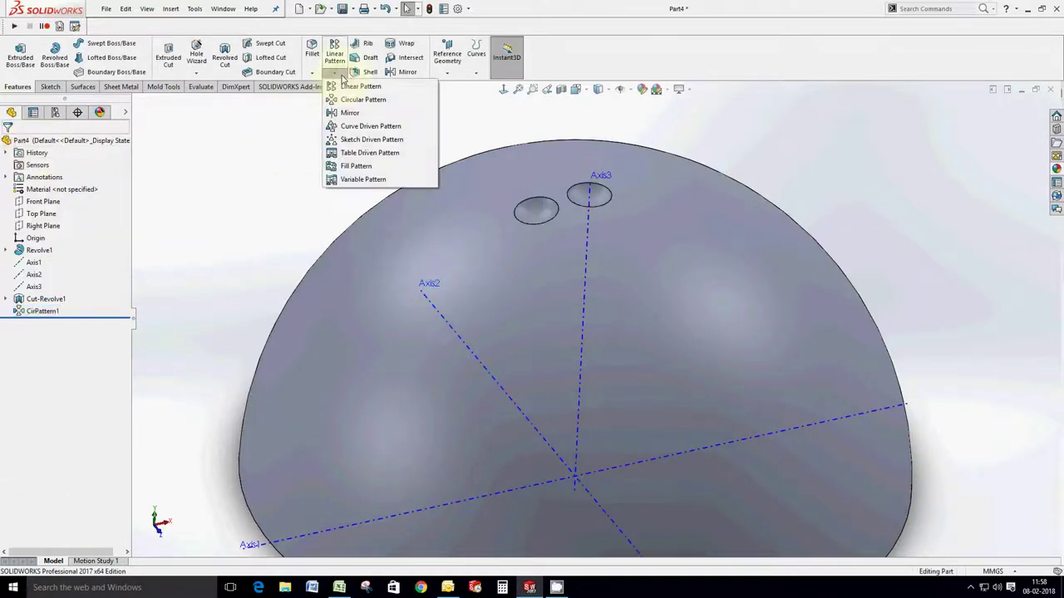
Circular-pattern the dimple cut about Axis2 at 20° spacing as CirPattern2.
left_click(366, 99)
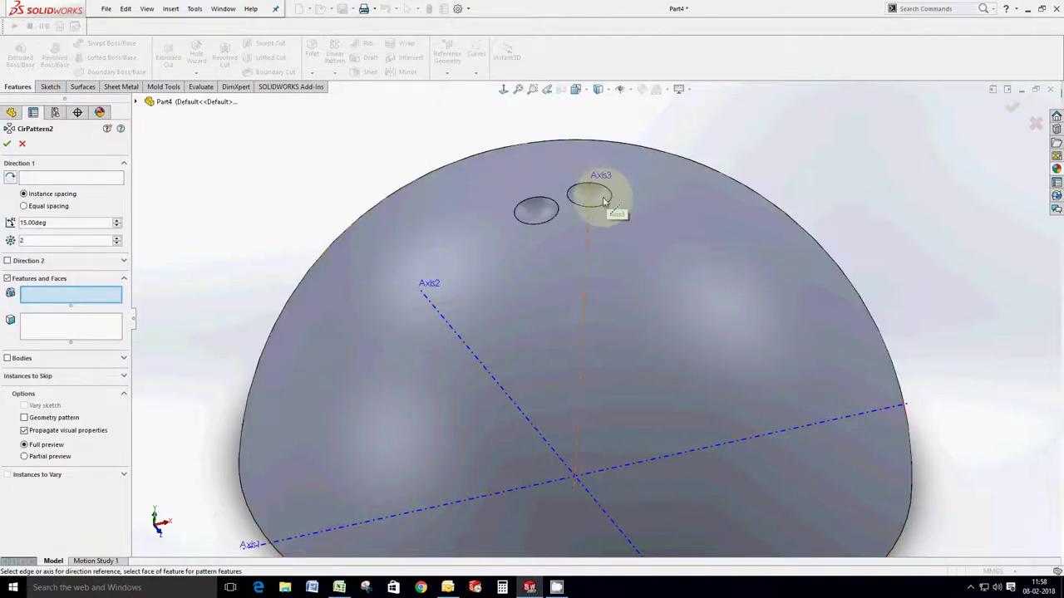
scroll(607, 212, "down", 2)
scroll(592, 231, "down", 3)
left_click(590, 235)
scroll(570, 280, "up", 3)
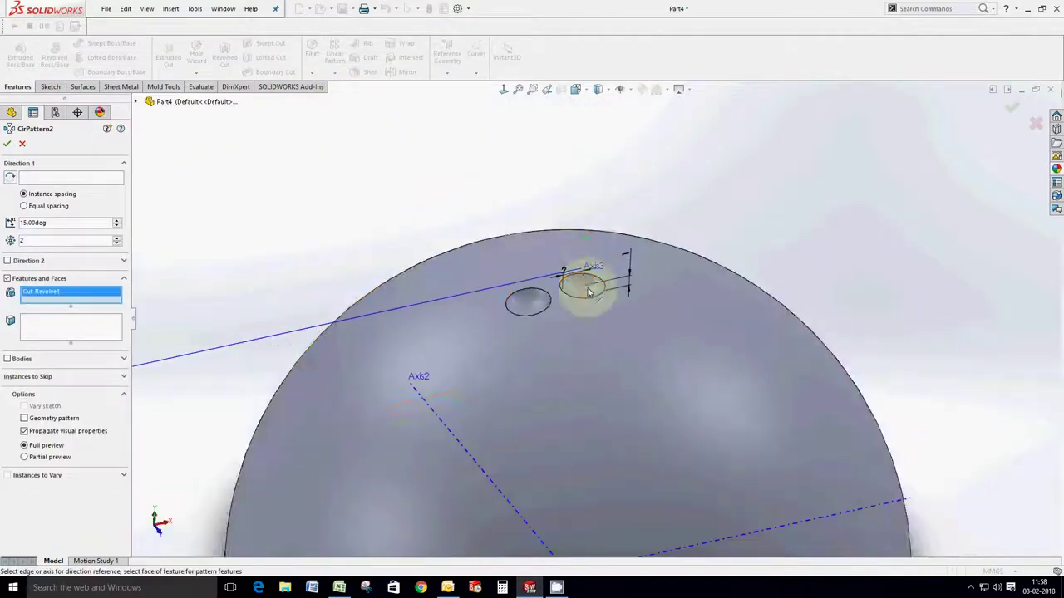
scroll(541, 404, "up", 2)
left_click(451, 408)
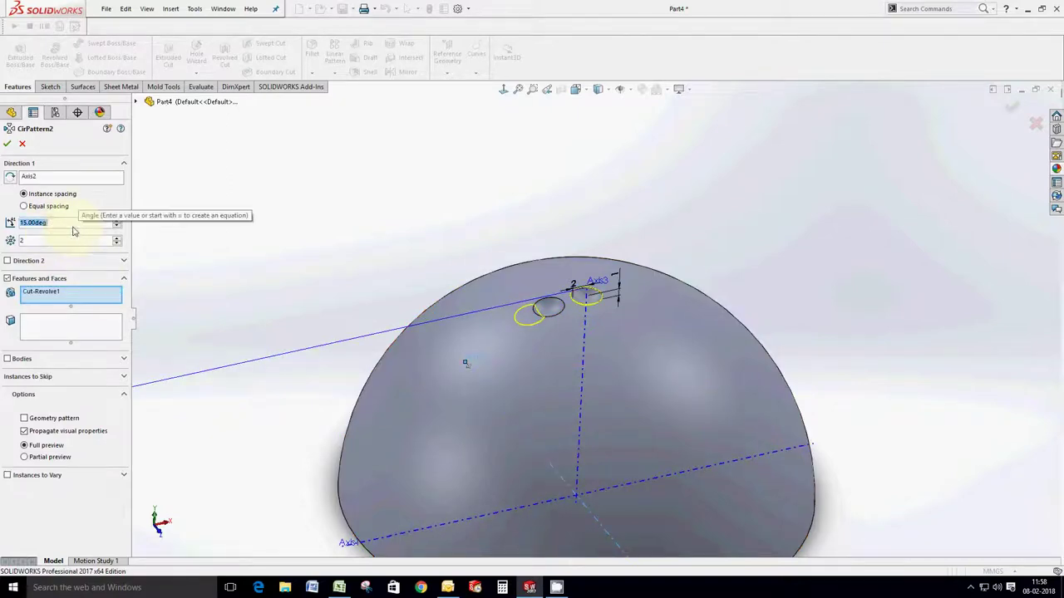
type("20")
key("Return")
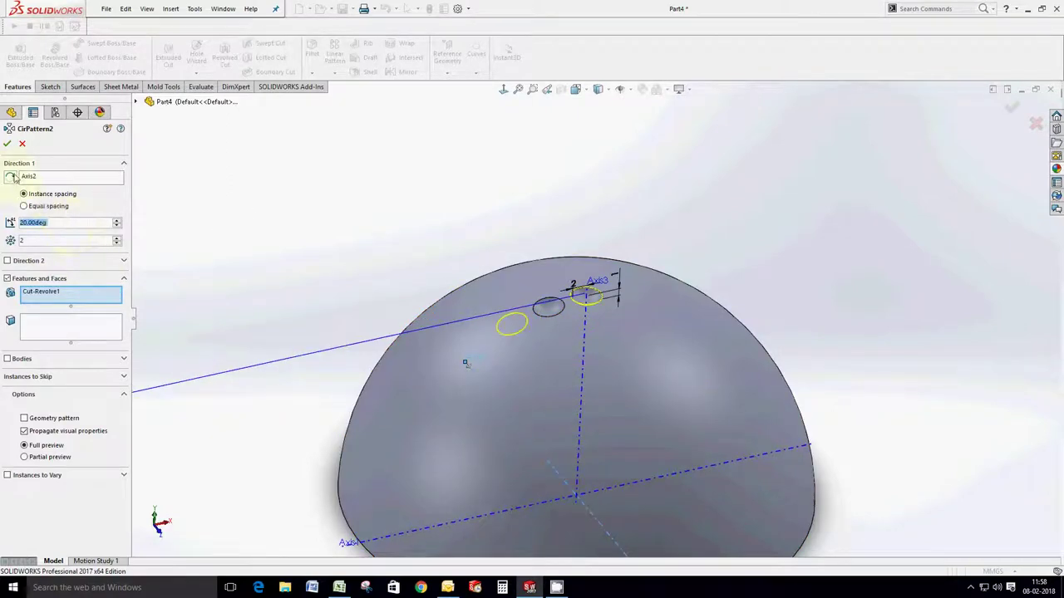
left_click(8, 145)
Circular-pattern the dimple cut about Axis2 at 30° spacing as CirPattern3.
left_click(334, 73)
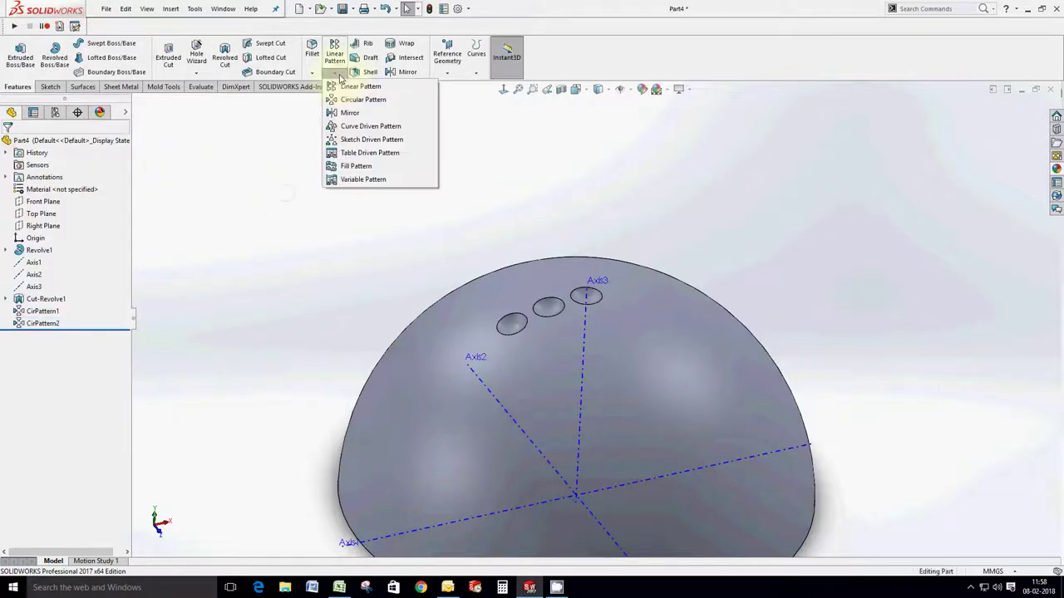
left_click(343, 99)
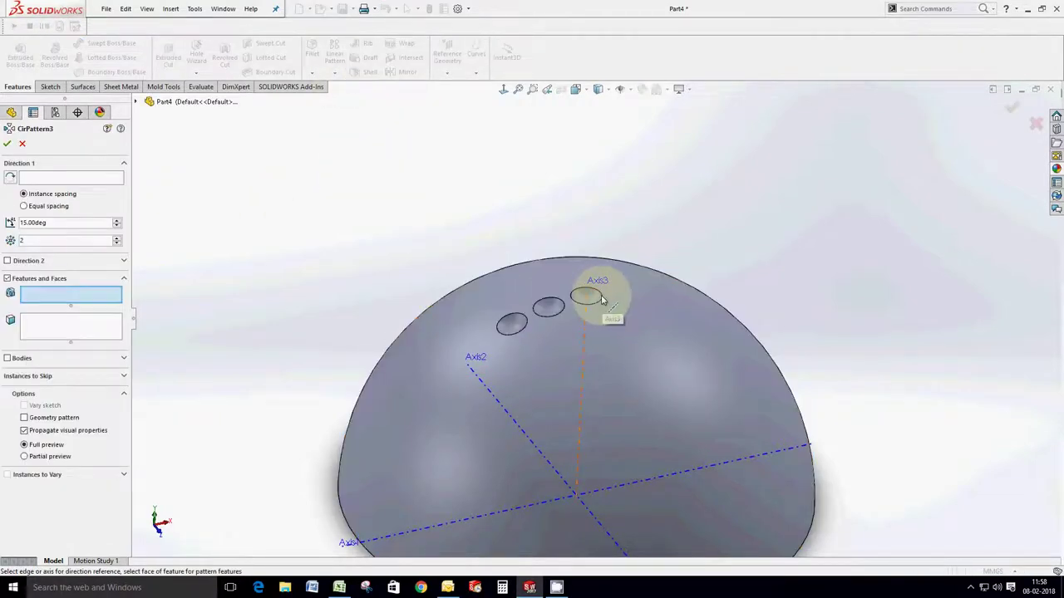
scroll(601, 299, "down", 3)
left_click(590, 307)
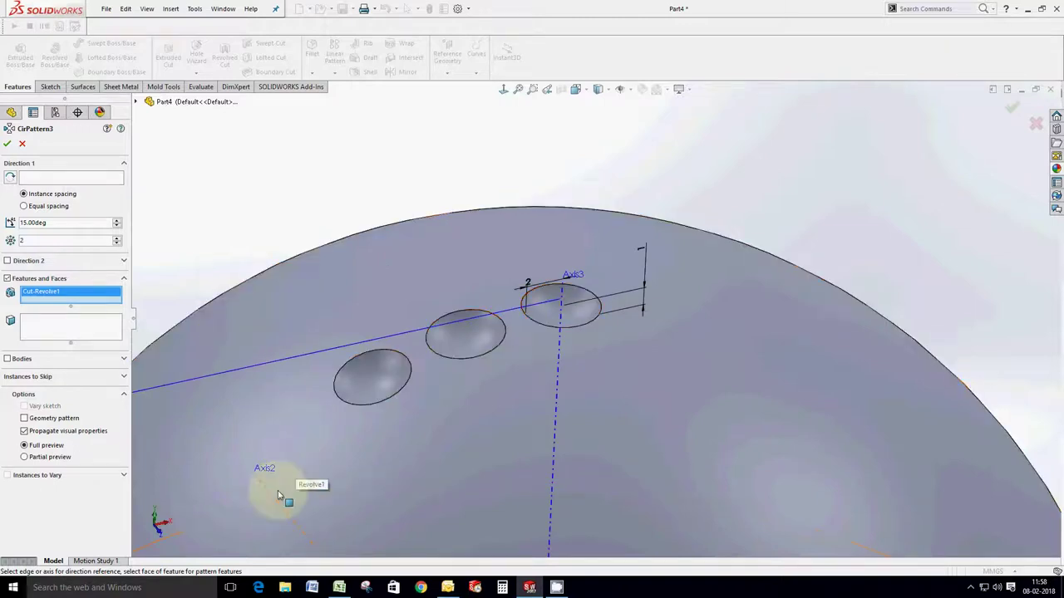
left_click(267, 492)
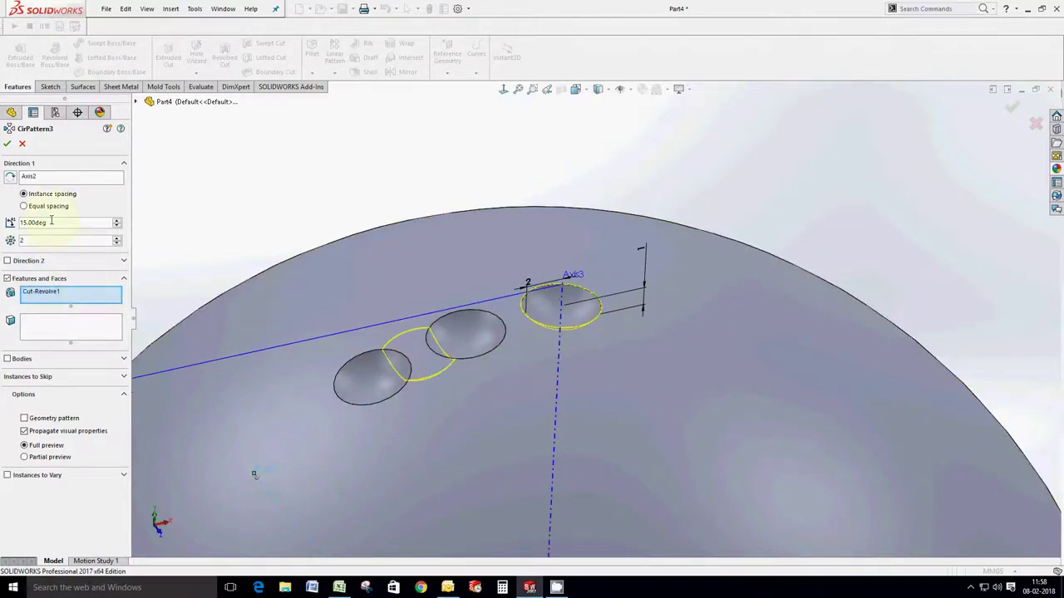
type("30")
key("Return")
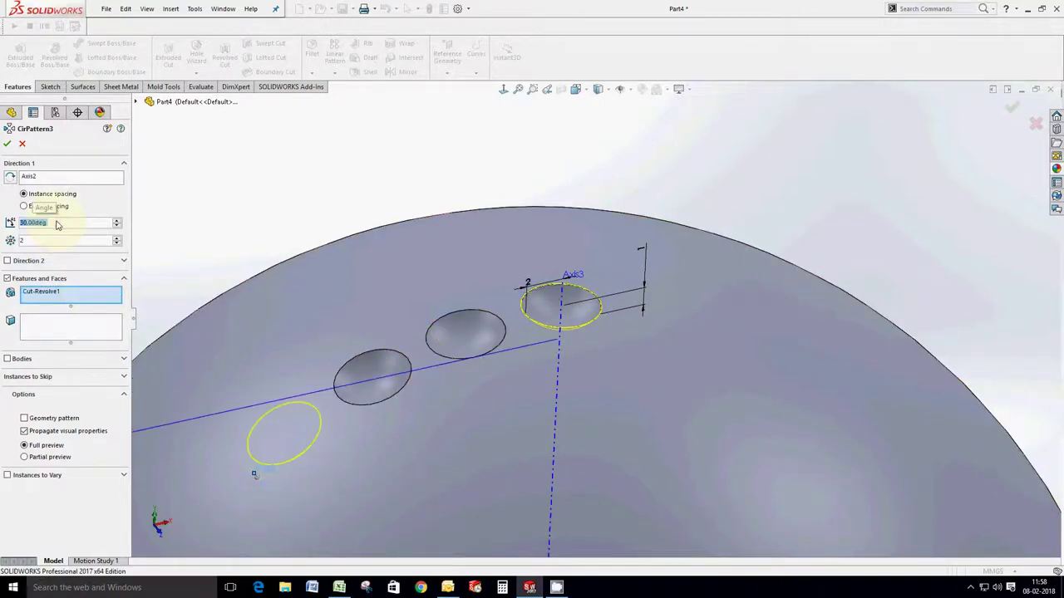
left_click(6, 143)
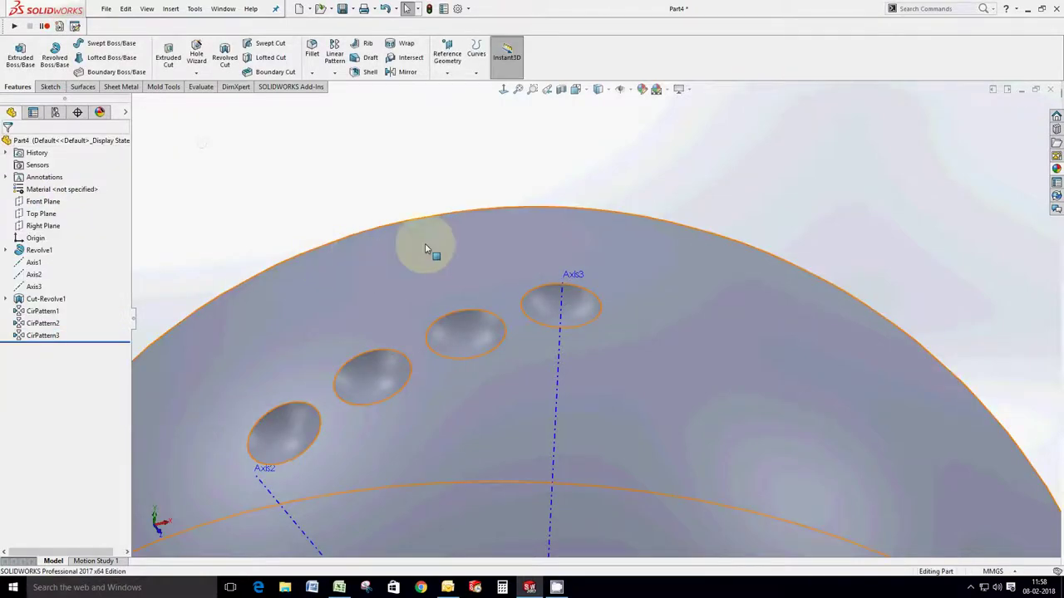
scroll(425, 247, "up", 2)
scroll(482, 297, "up", 3)
scroll(465, 432, "down", 4)
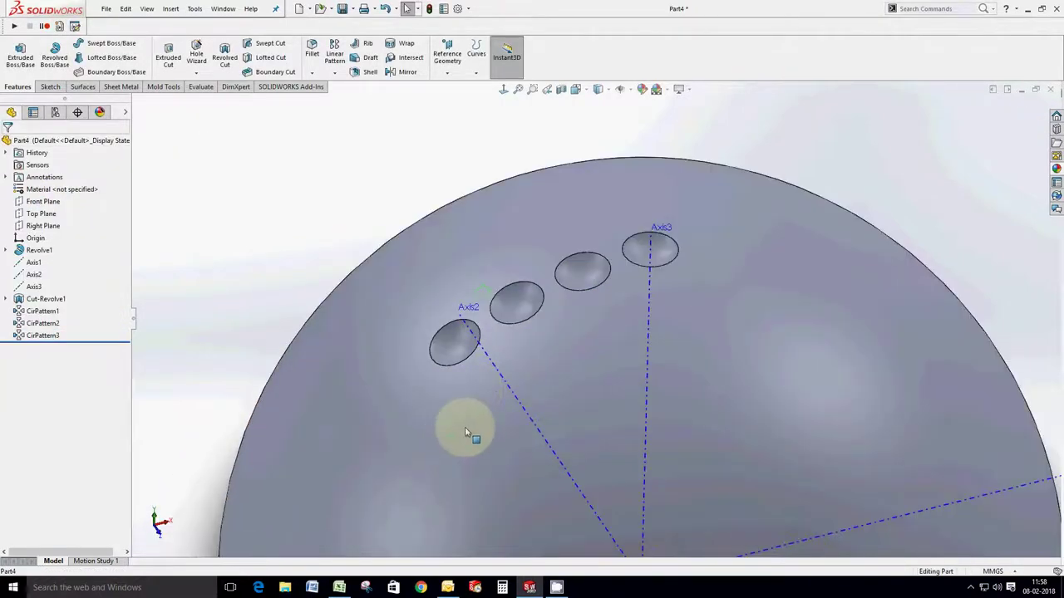
left_click(335, 73)
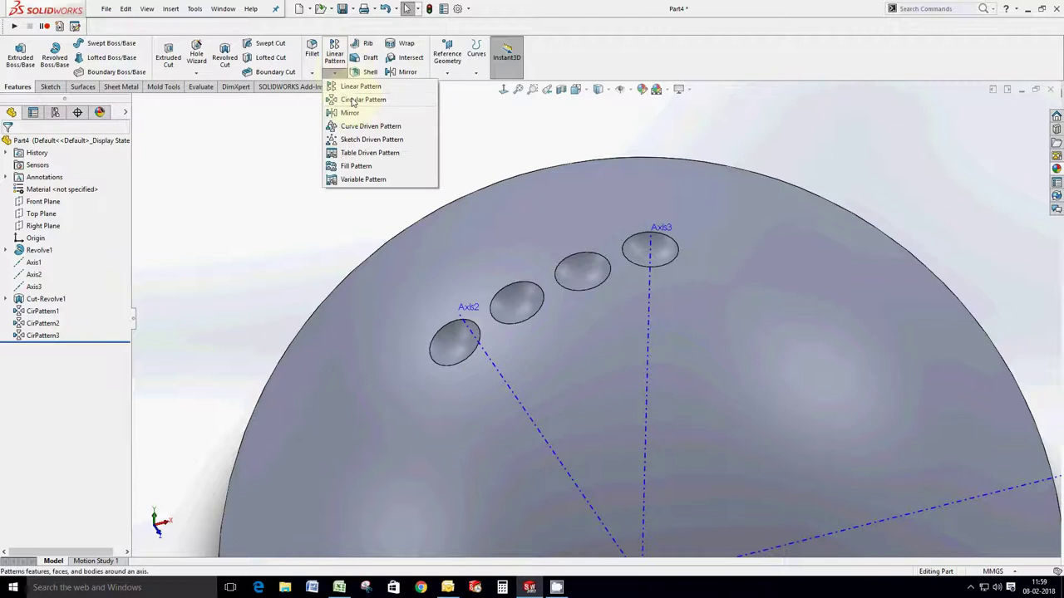
Set up a fourth circular pattern of the original dimple with a 60° angle.
left_click(357, 99)
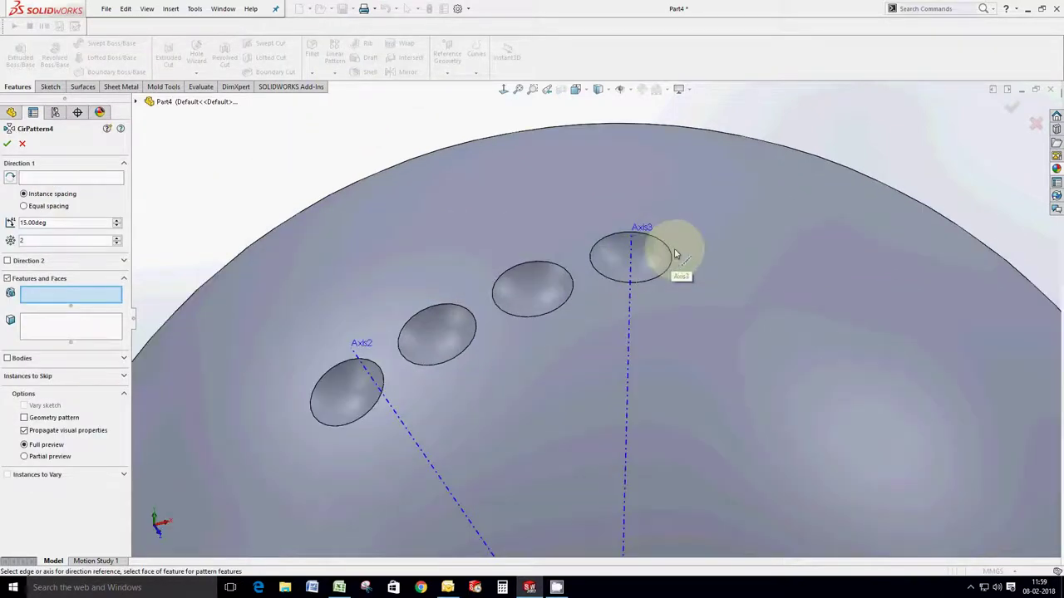
scroll(670, 246, "down", 1)
left_click(663, 261)
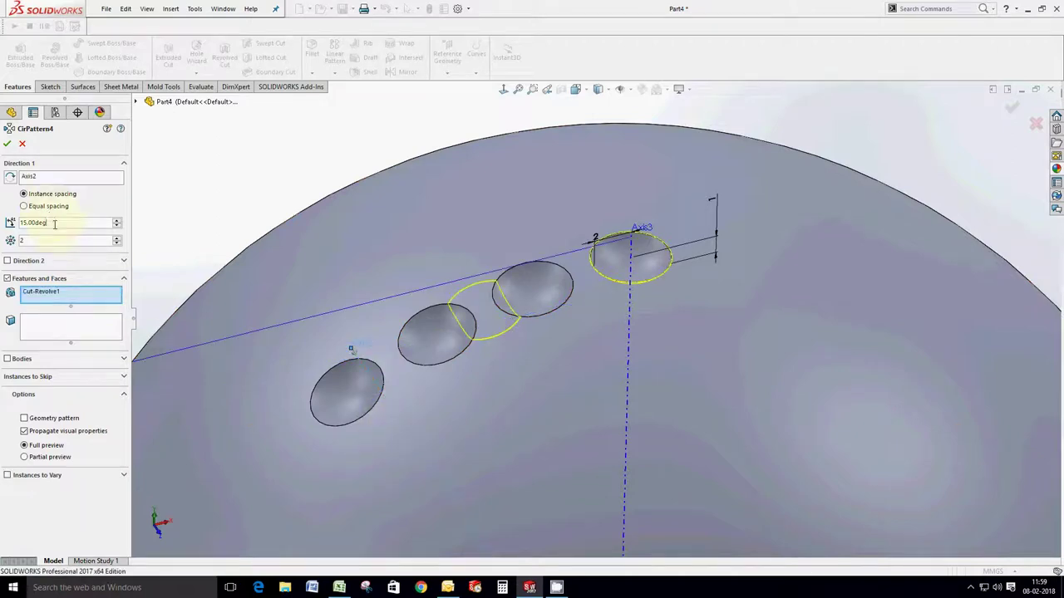
type("60")
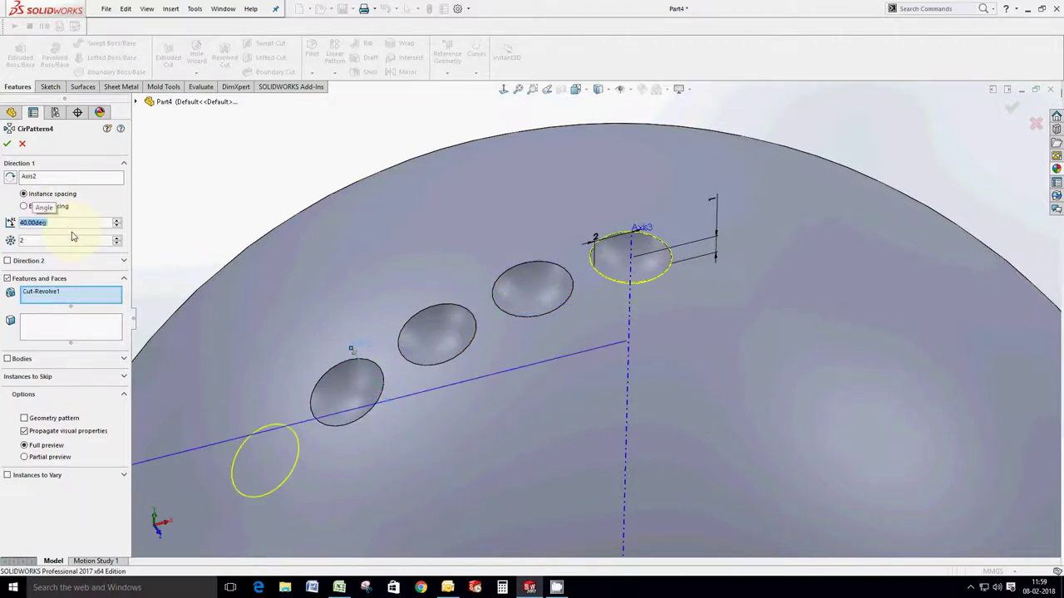
key("Return")
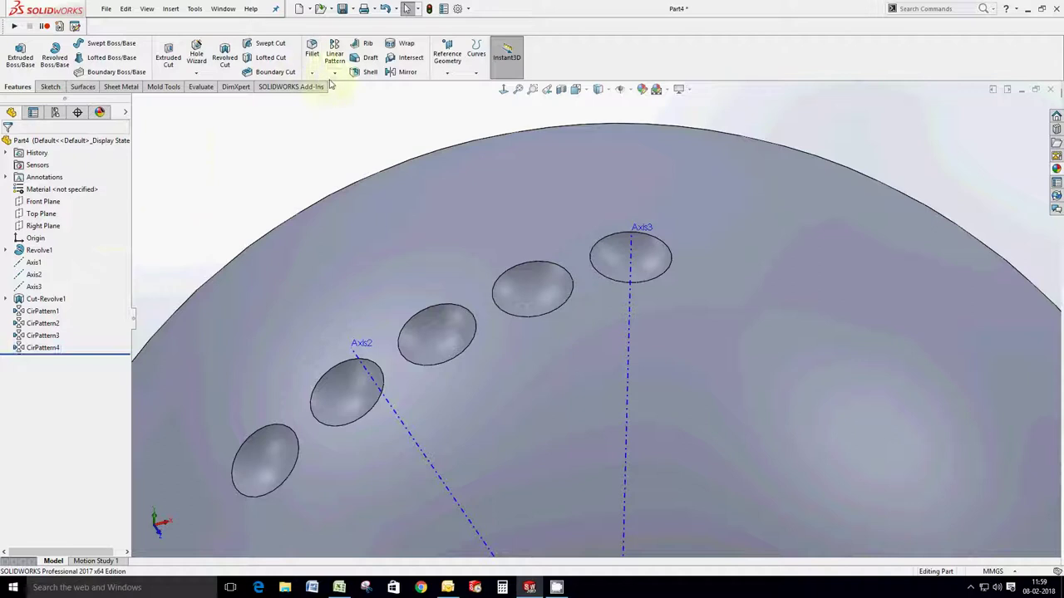
Pattern the dimple cut about Axis2 at 50°.
left_click(334, 73)
left_click(349, 99)
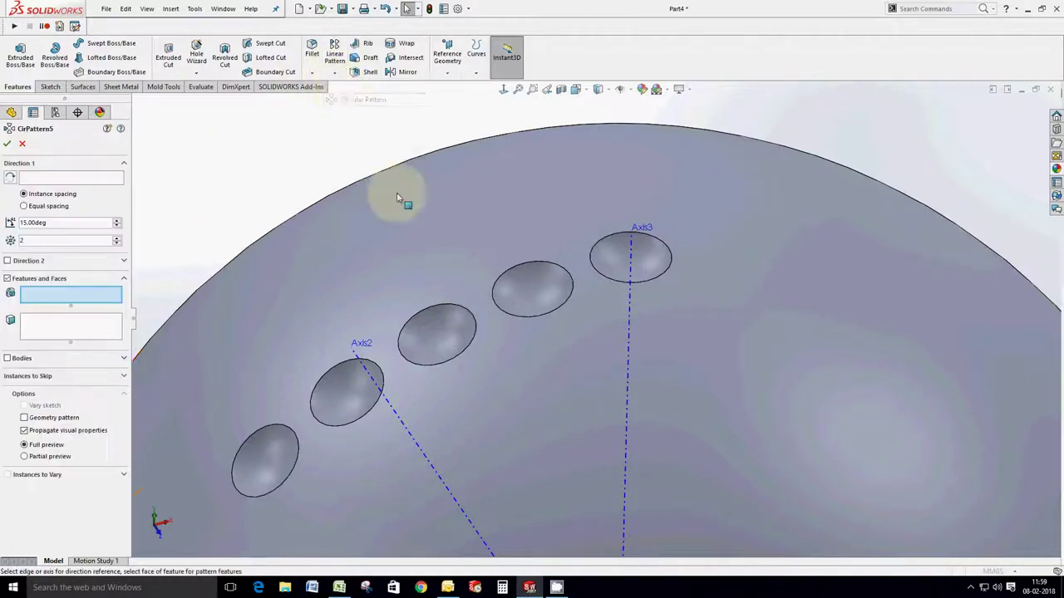
left_click(659, 263)
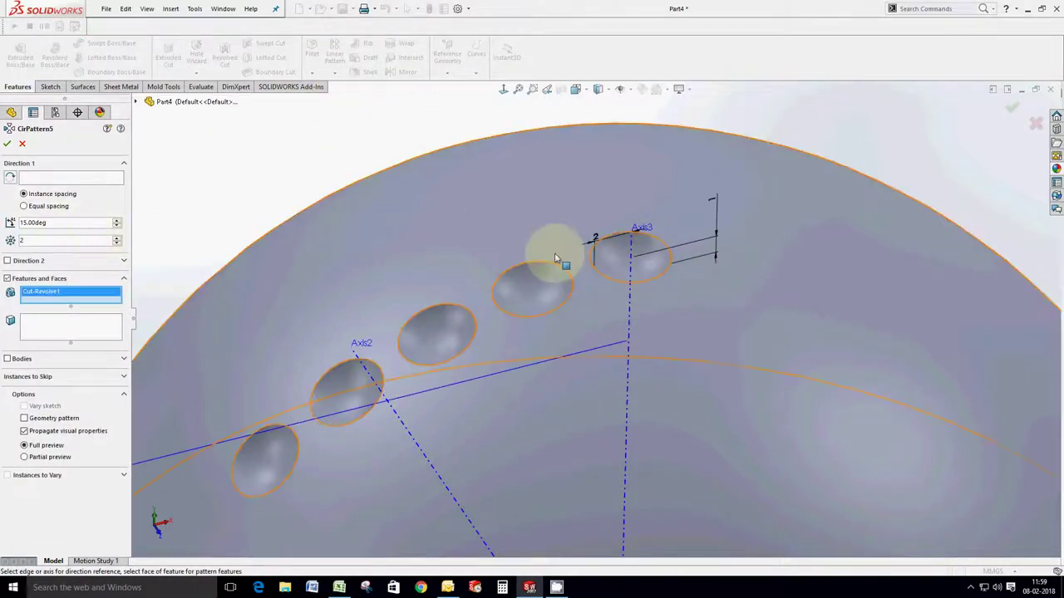
left_click(114, 177)
left_click(399, 419)
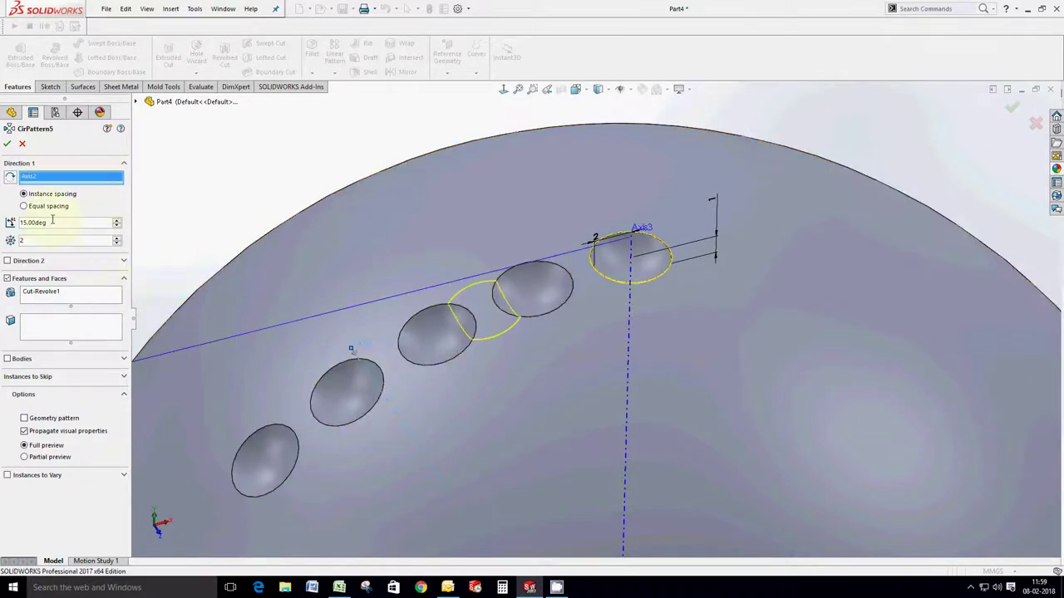
type("50")
key("Return")
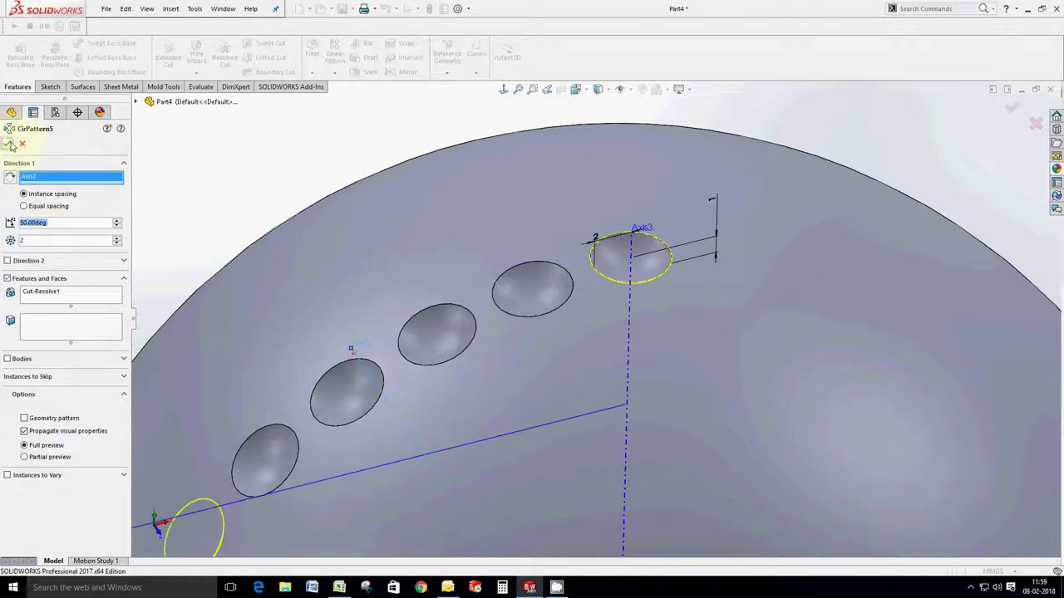
left_click(9, 144)
Pattern the dimple cut about Axis2 at 60°, checking the preview.
left_click(335, 73)
left_click(342, 99)
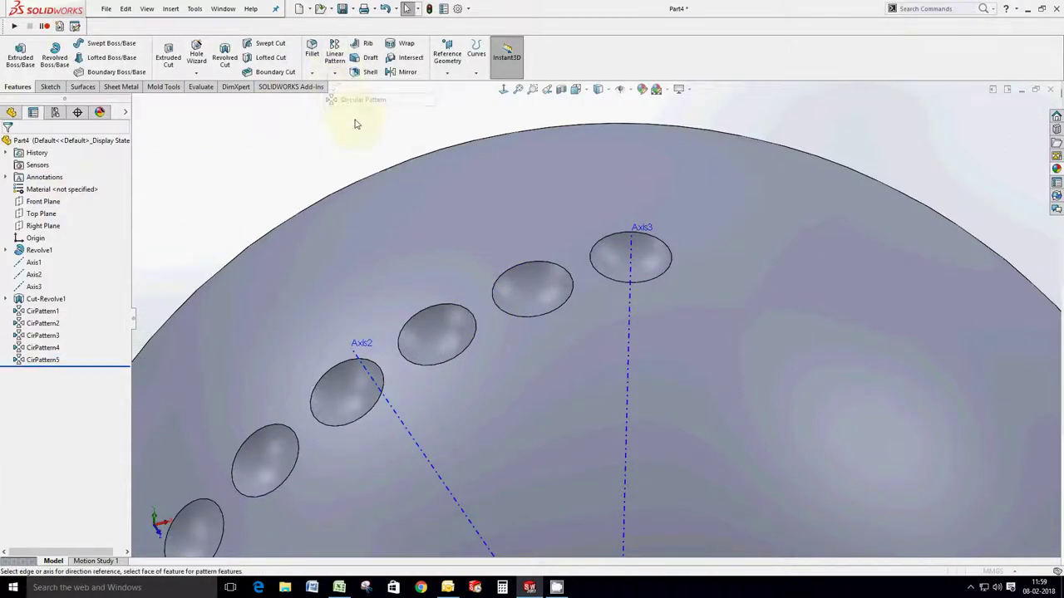
left_click(663, 261)
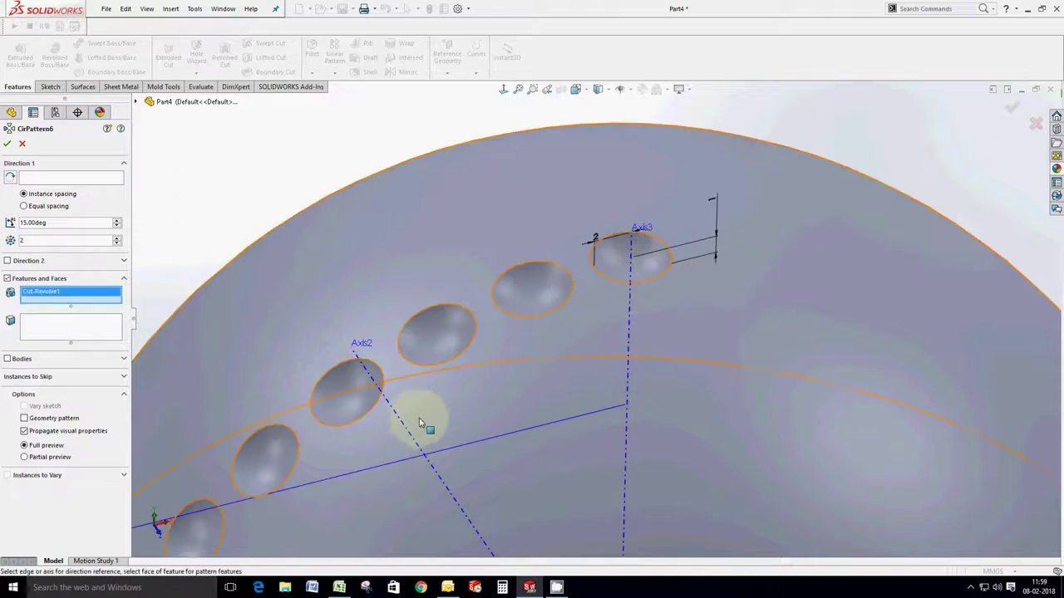
left_click(400, 429)
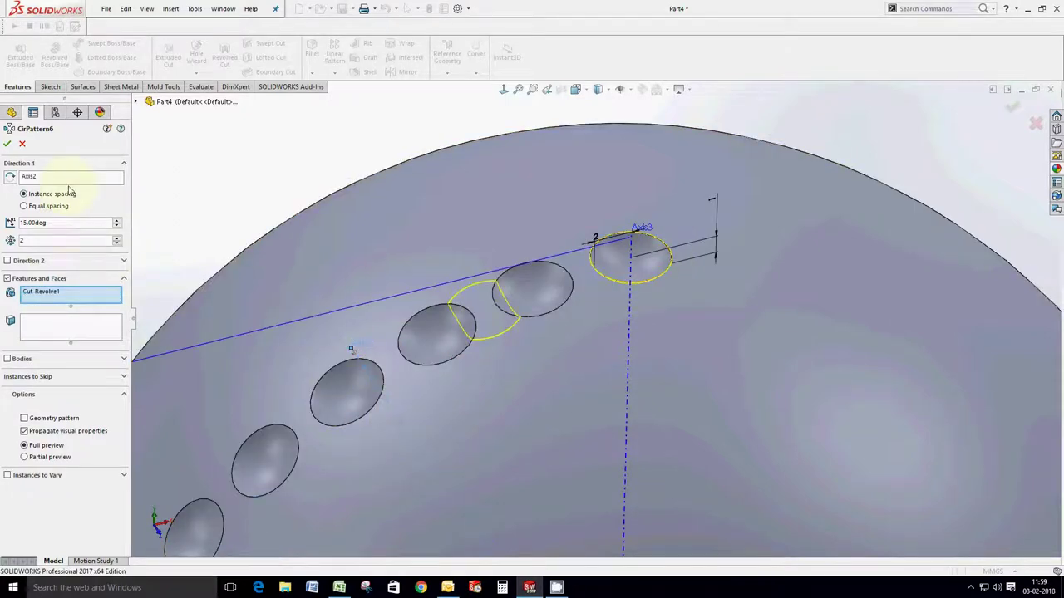
type("60")
key("Return")
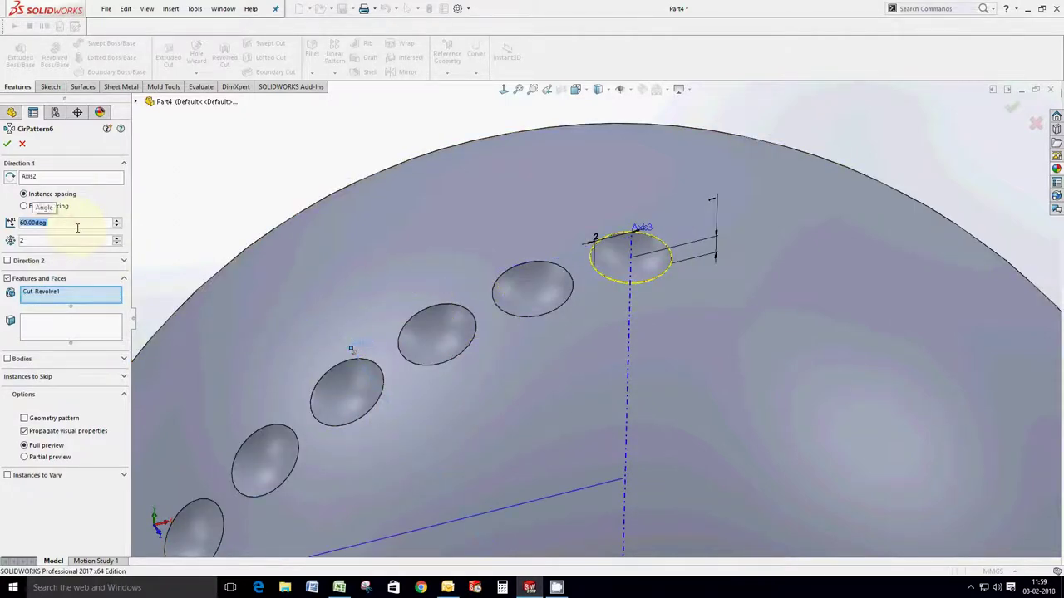
middle_click_drag(360, 271, 377, 287)
scroll(541, 368, "up", 5)
scroll(546, 361, "down", 5)
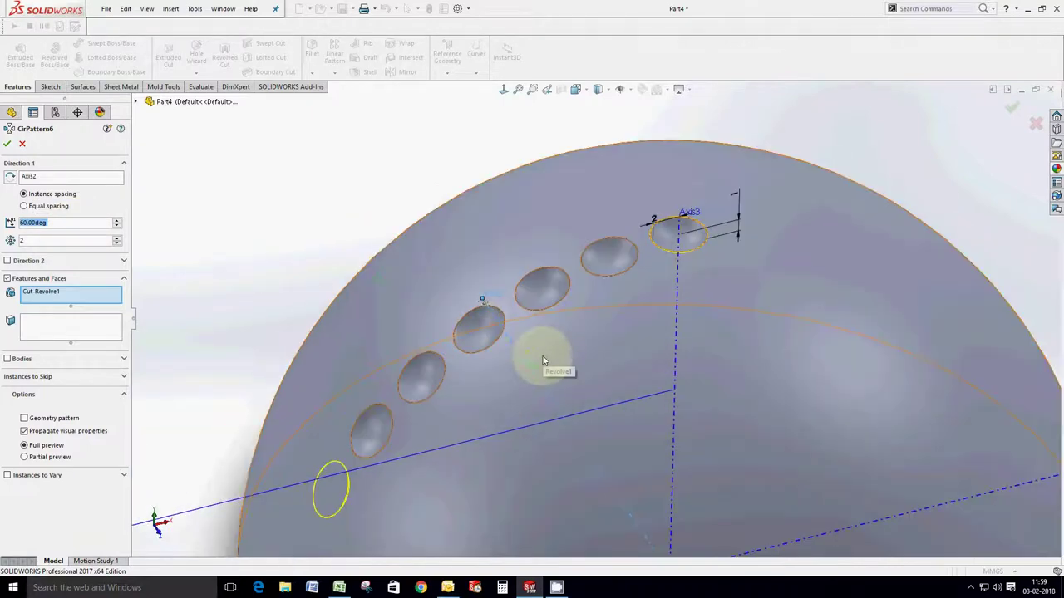
left_click(6, 146)
Set up a 70° circular pattern of the top dimple about Axis2.
left_click(335, 74)
left_click(365, 98)
scroll(729, 245, "down", 3)
scroll(608, 247, "down", 2)
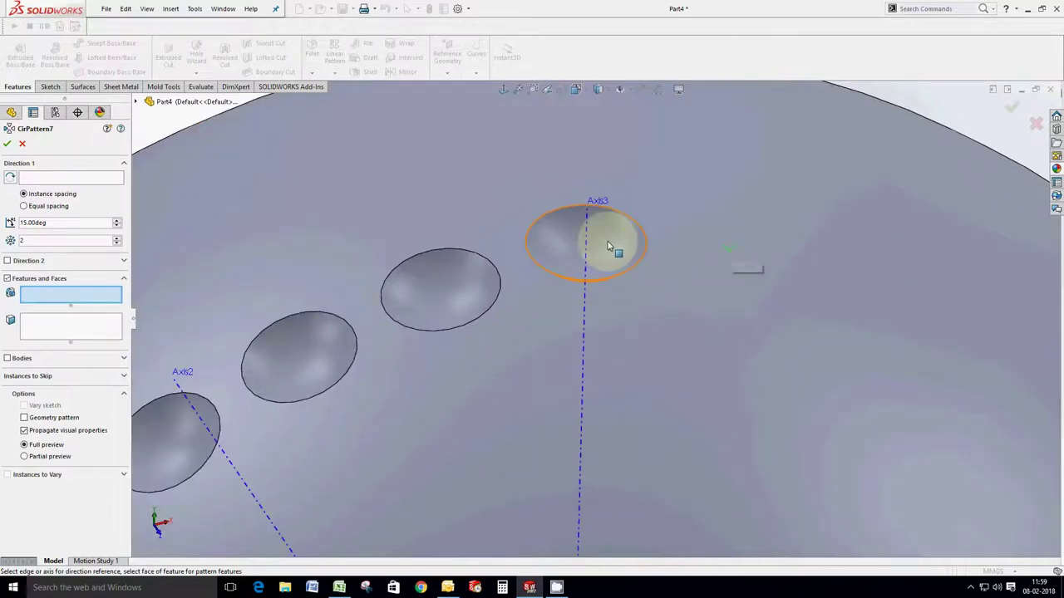
left_click(608, 247)
left_click(67, 179)
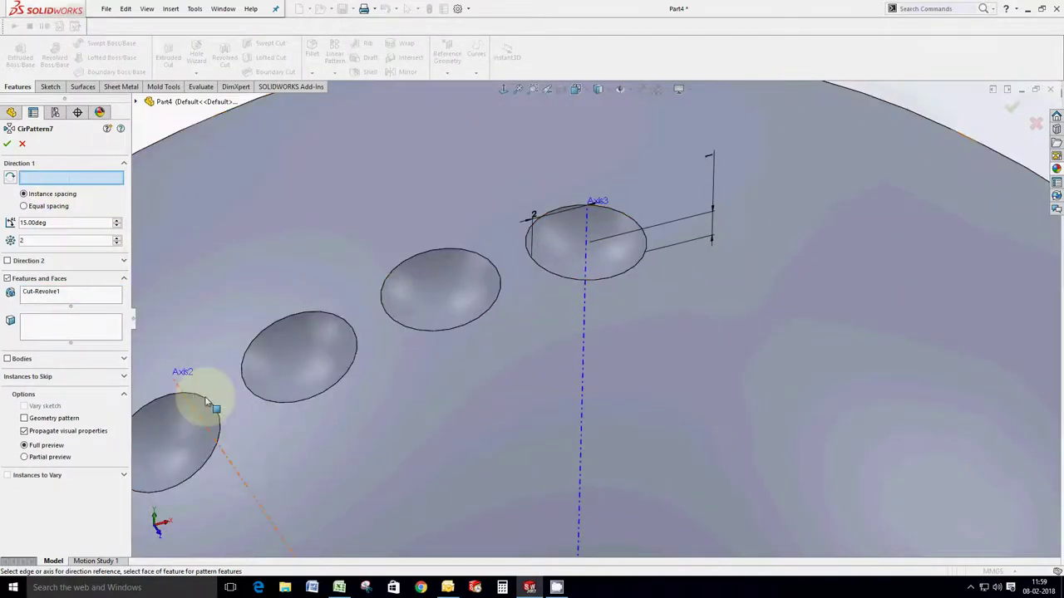
left_click(204, 423)
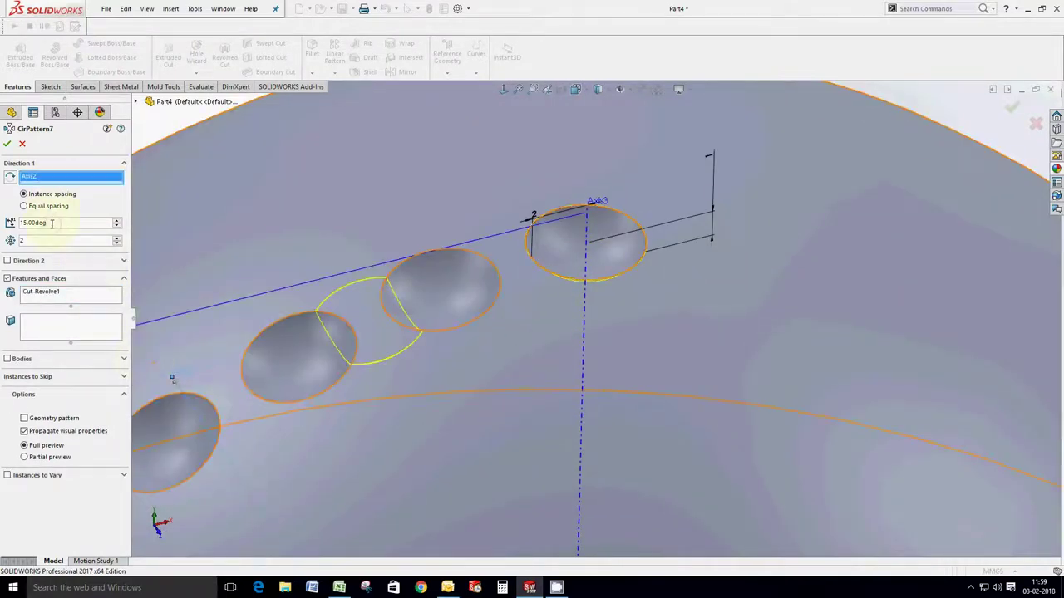
type("70")
key("Return")
scroll(503, 329, "up", 2)
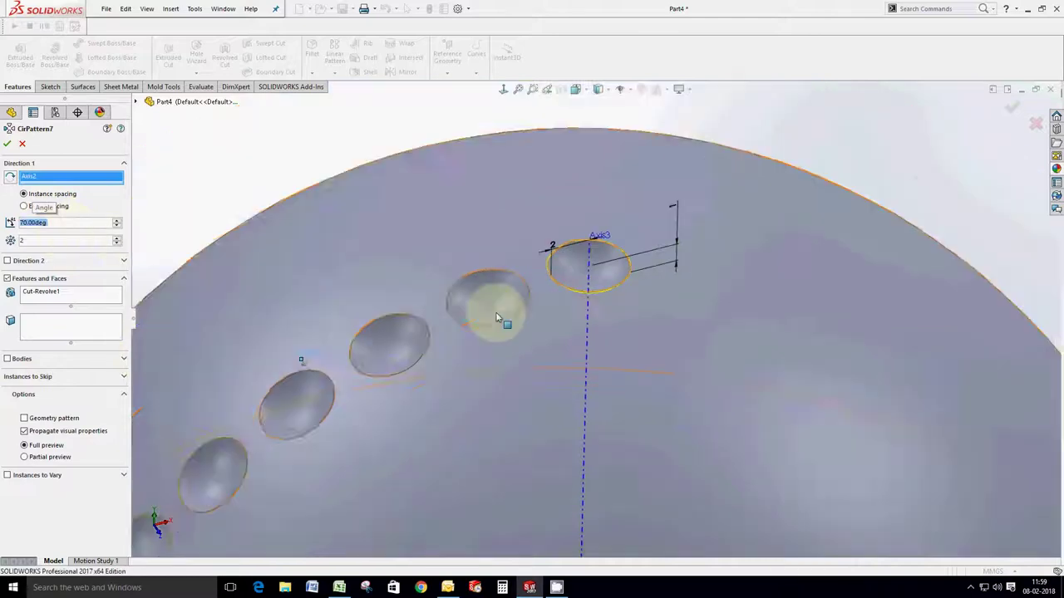
scroll(502, 330, "up", 3)
mouse_move(503, 329)
middle_mouse_down()
mouse_move(506, 316)
mouse_move(523, 380)
mouse_move(511, 329)
middle_mouse_up()
Accept the 70° pattern, then pattern Cut-Revolve1 about Axis2 at 80°.
left_click(7, 143)
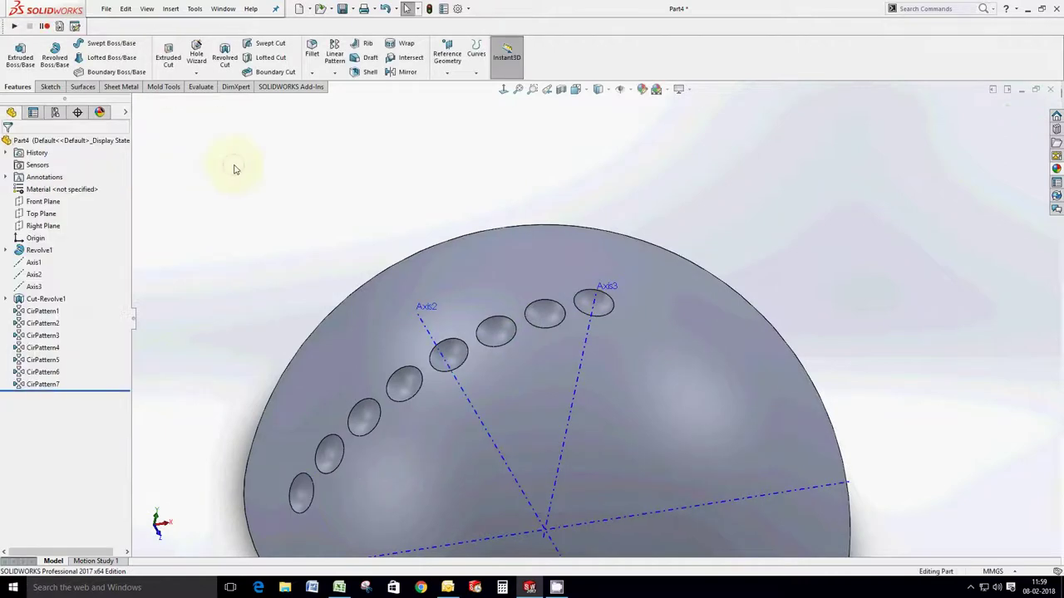
left_click(335, 71)
left_click(353, 98)
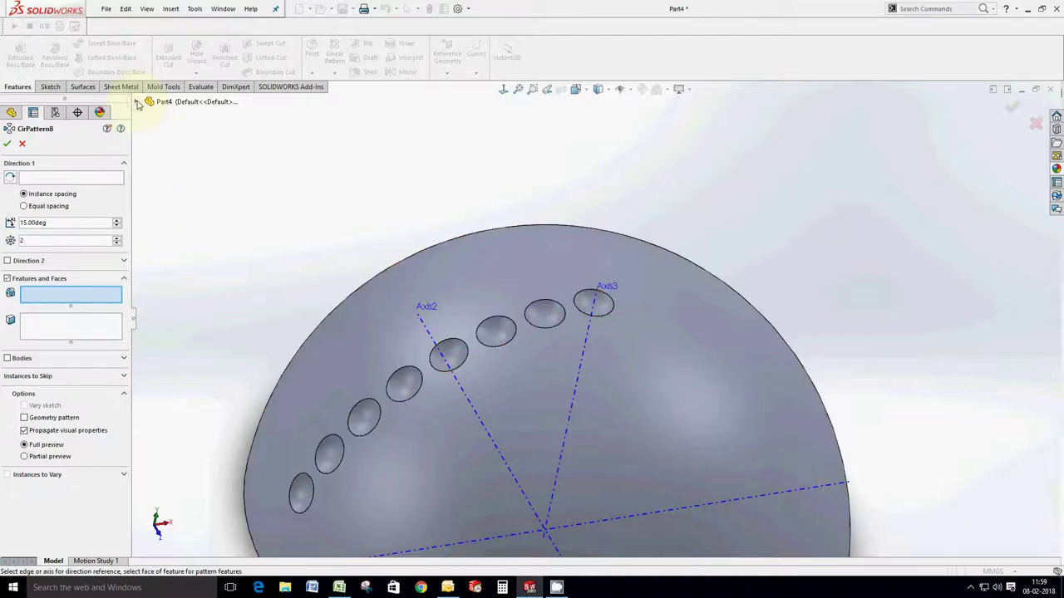
left_click(138, 102)
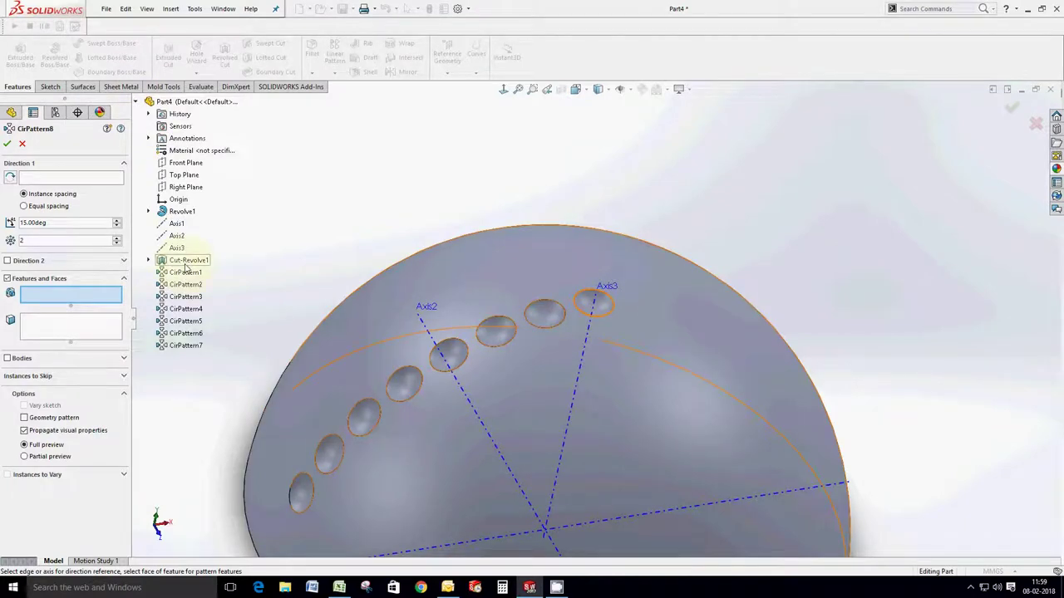
left_click(186, 263)
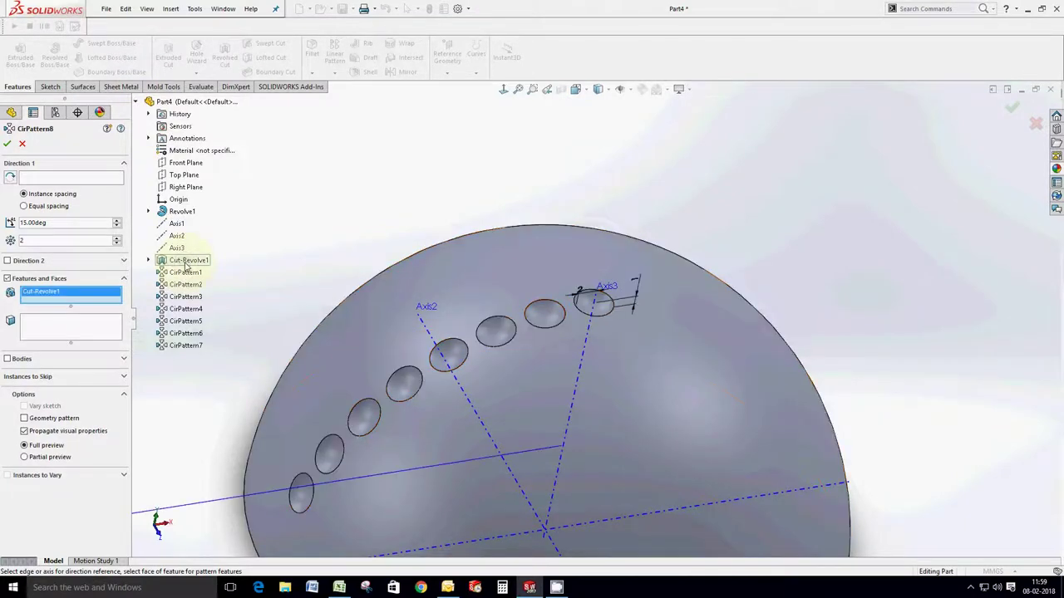
left_click(59, 180)
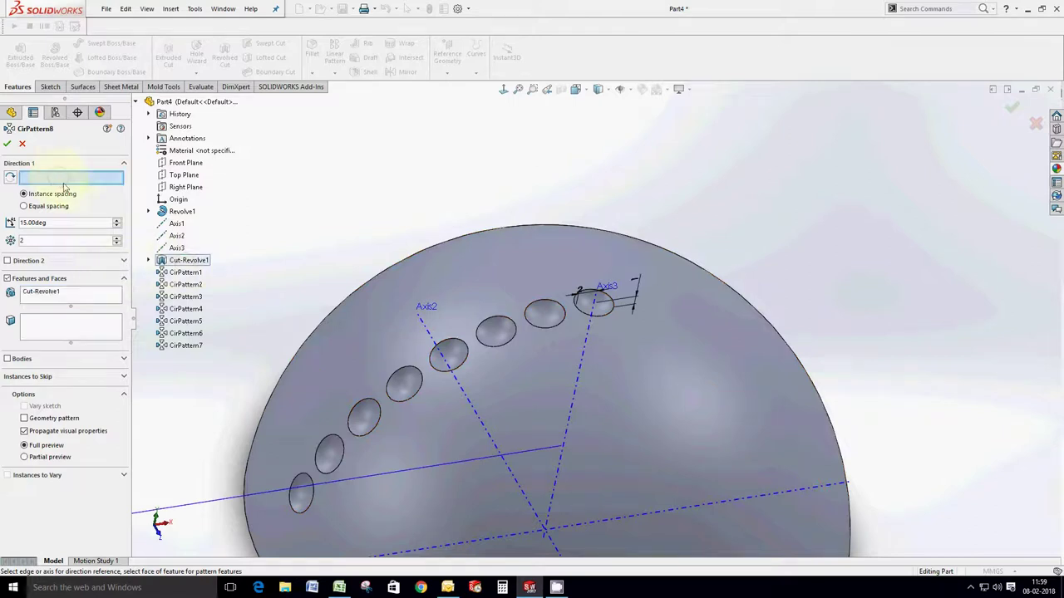
left_click(429, 334)
left_click(28, 224)
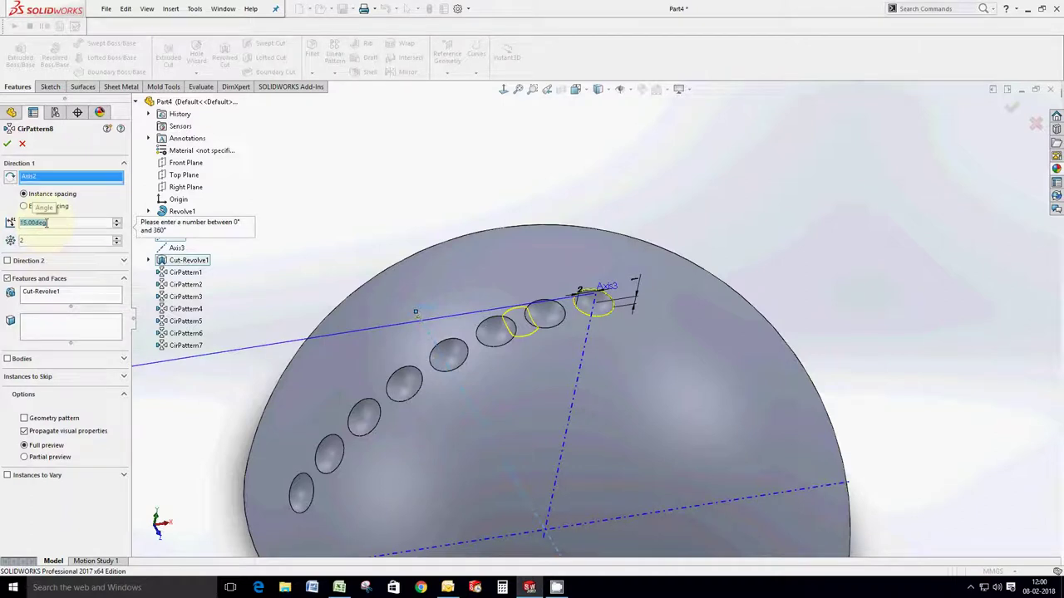
type("80")
left_click(7, 143)
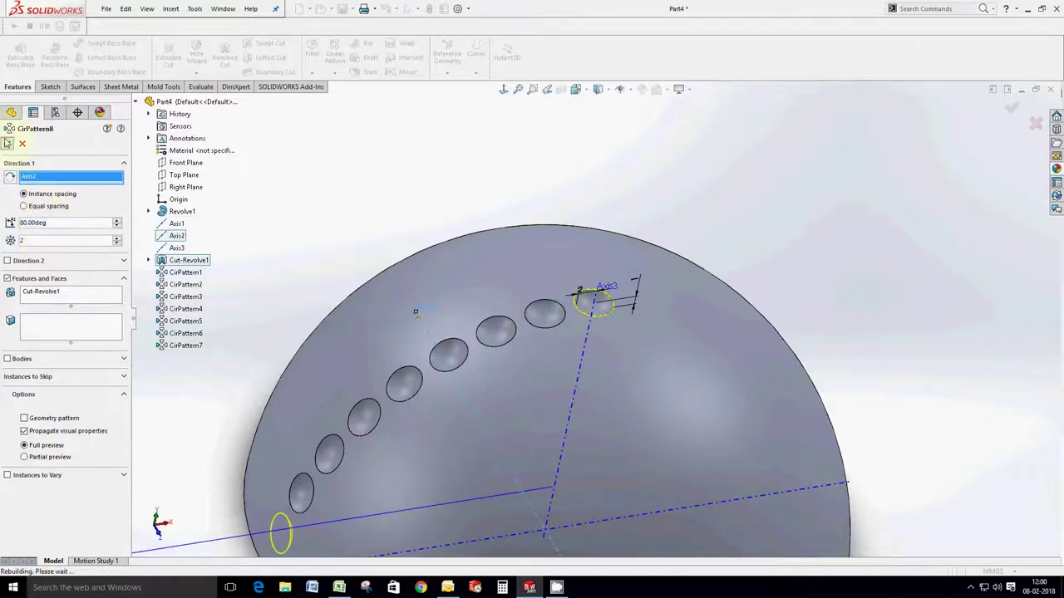
Pattern Cut-Revolve1 about Axis2 at 90°, reaching the dome's rim.
left_click(335, 72)
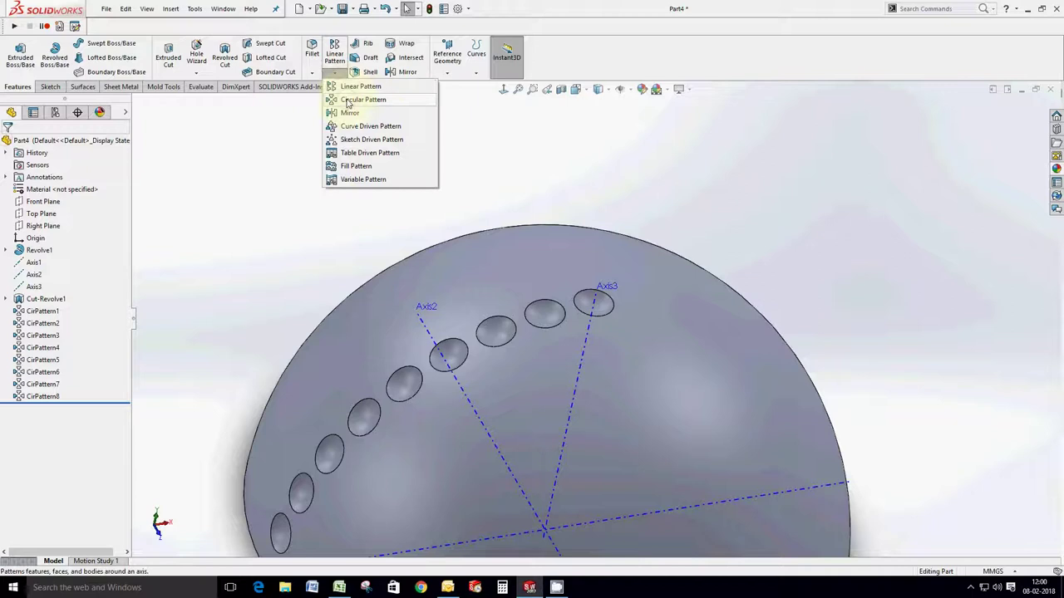
left_click(350, 103)
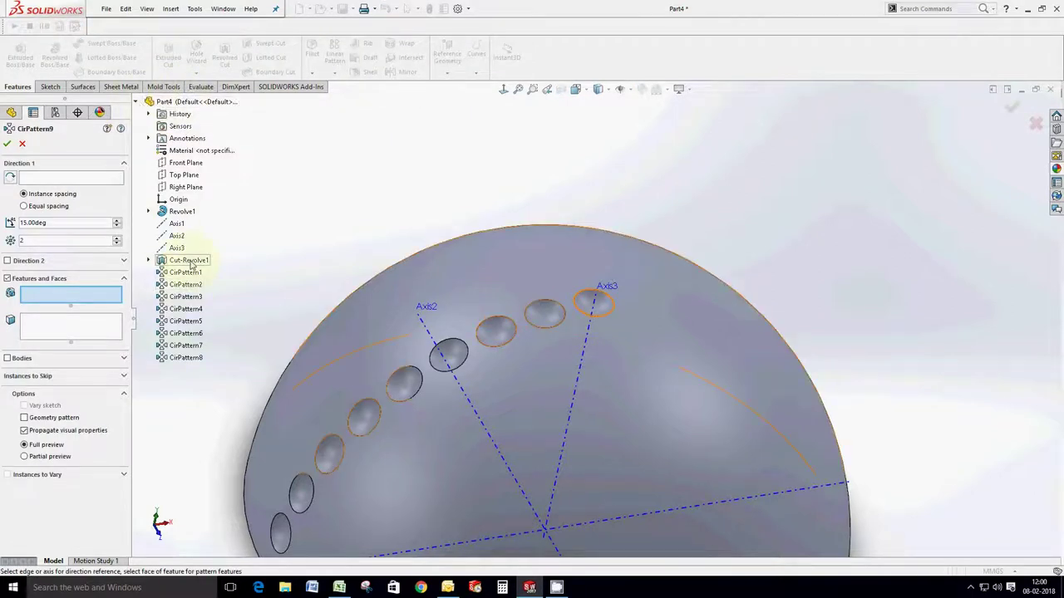
left_click(188, 260)
left_click(98, 178)
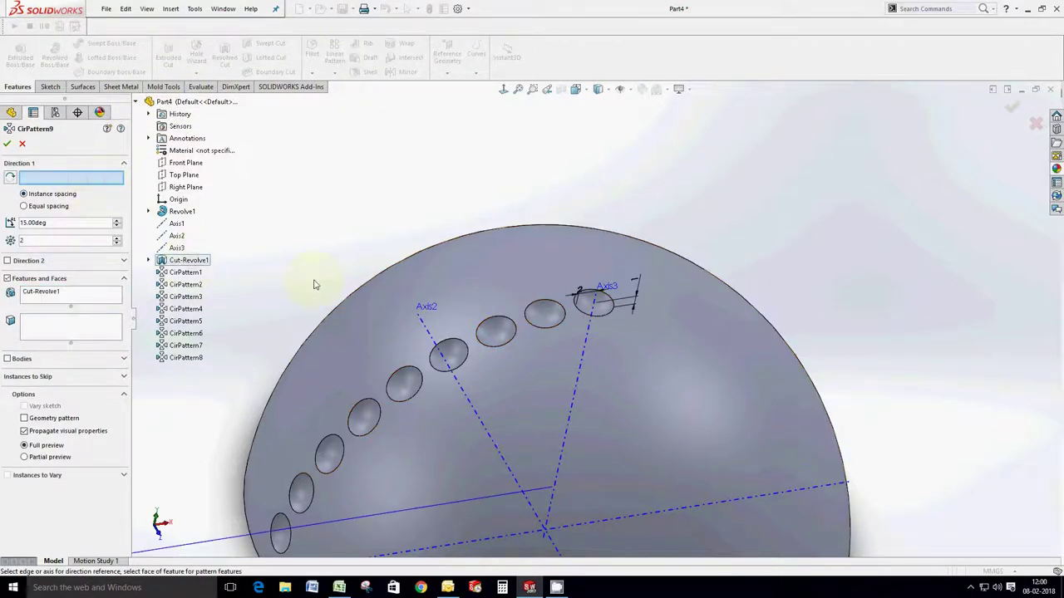
left_click(430, 341)
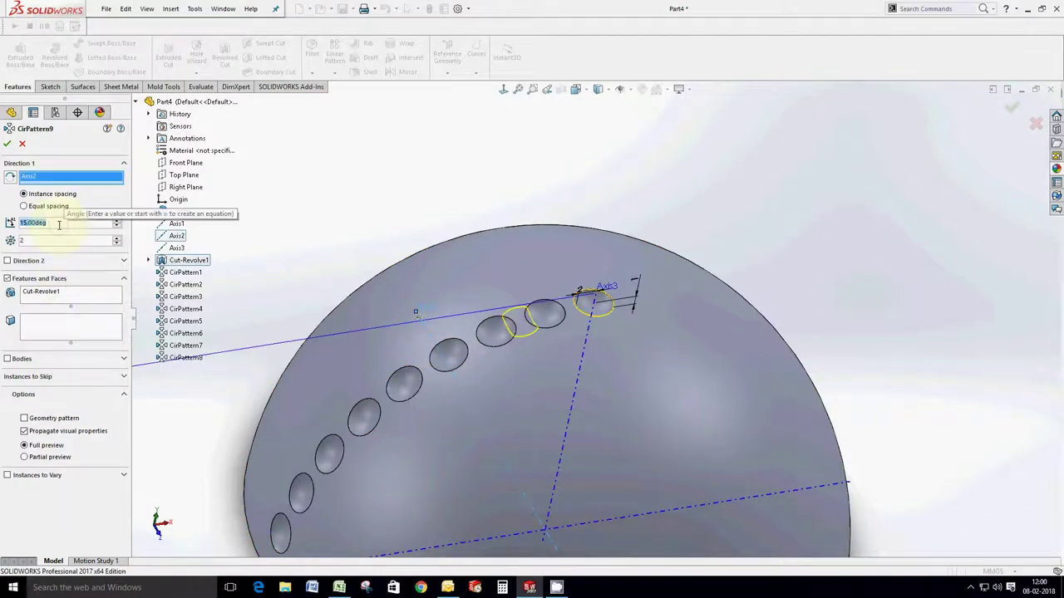
type("90")
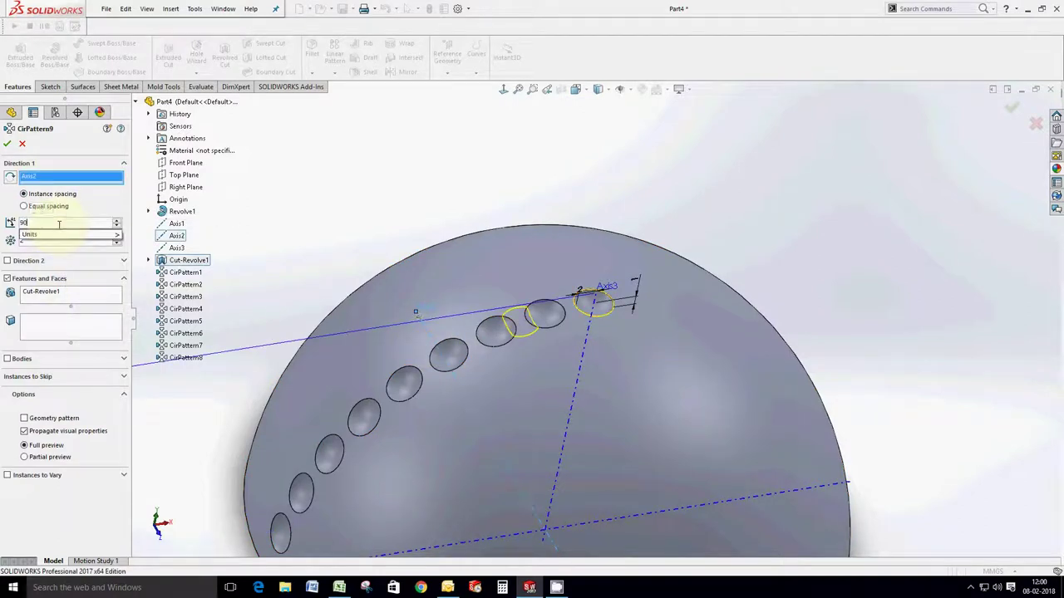
key("Return")
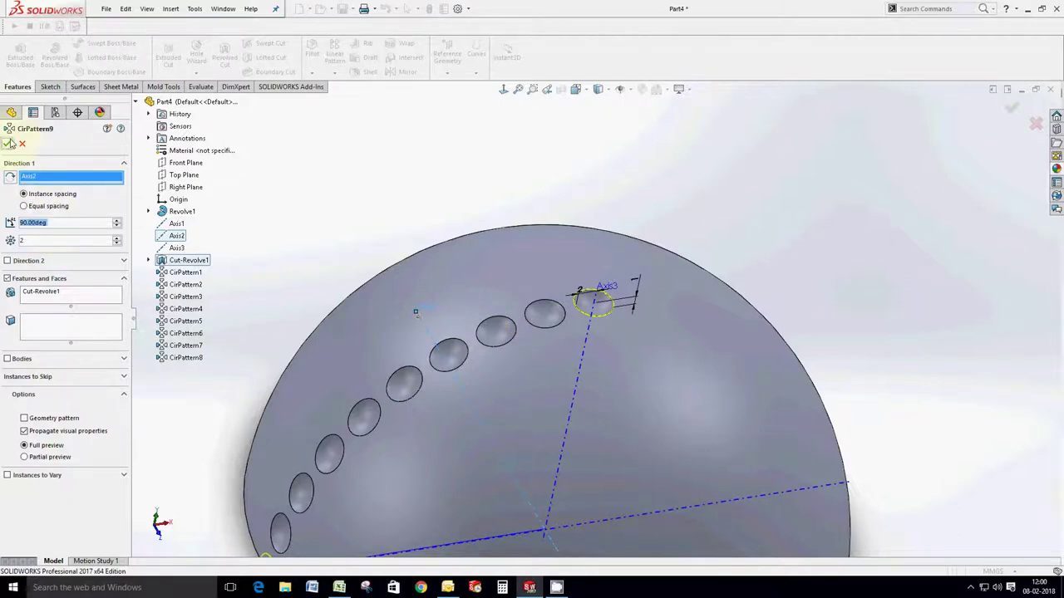
left_click(8, 143)
Orbit the dome so Axis3 stands vertical.
scroll(523, 344, "up", 4)
mouse_move(523, 344)
middle_mouse_down()
mouse_move(511, 288)
mouse_move(593, 384)
middle_mouse_up()
scroll(584, 371, "down", 3)
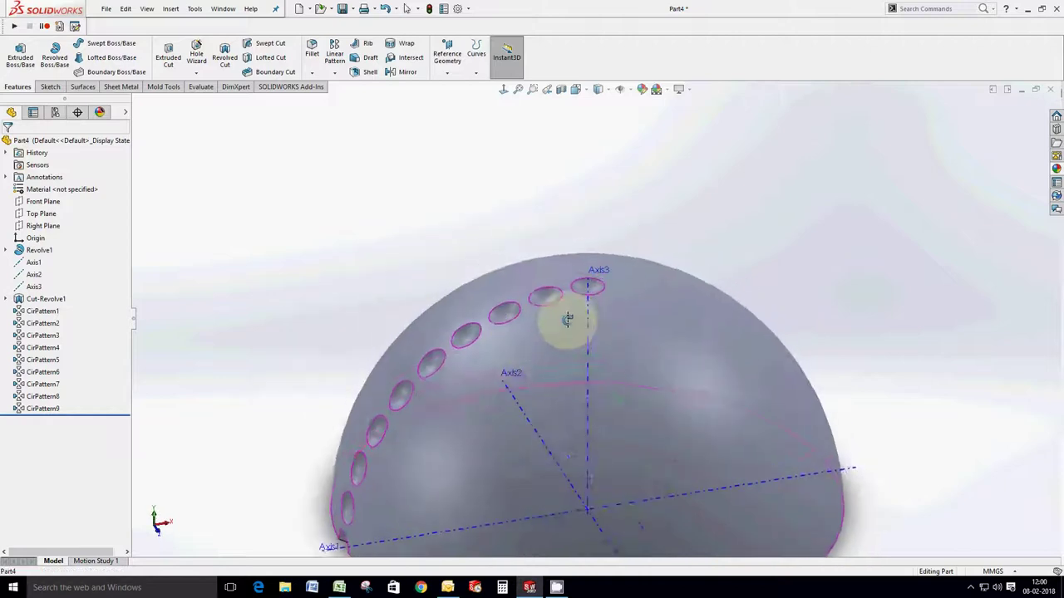
scroll(570, 319, "down", 2)
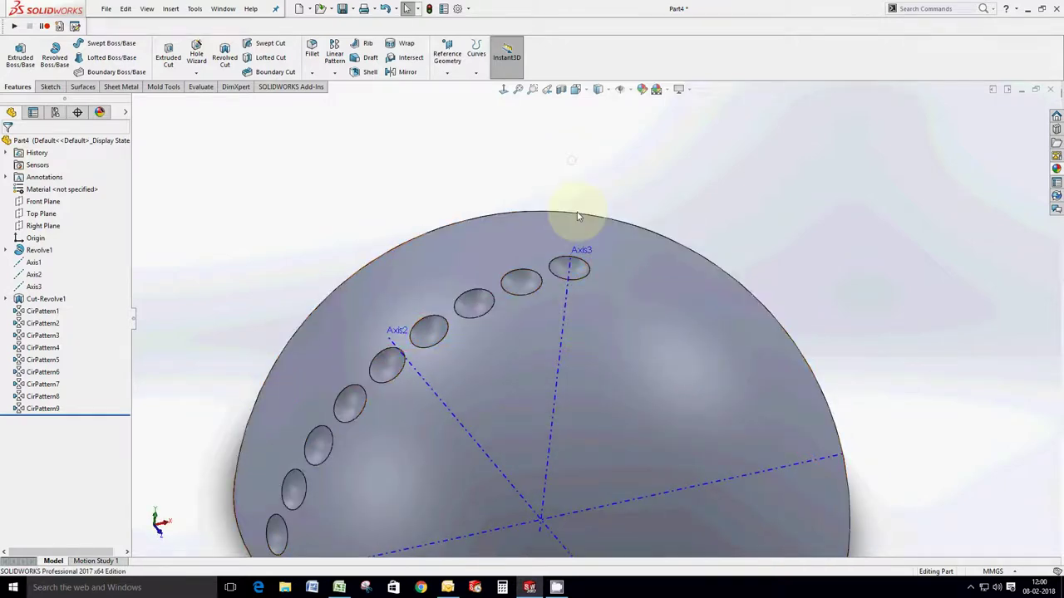
middle_click_drag(580, 216, 559, 188)
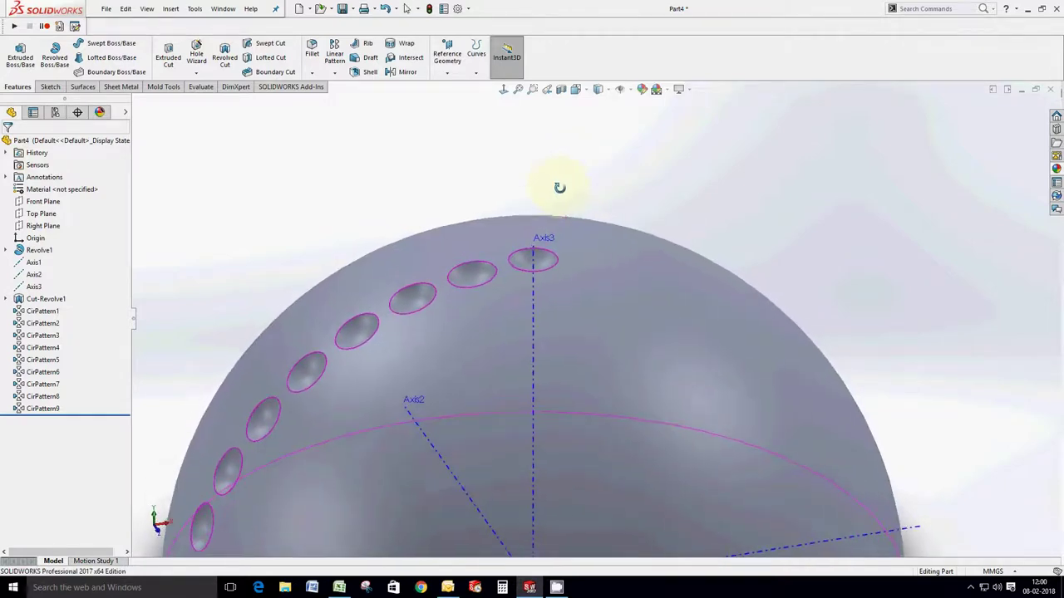
Pattern CirPattern1 six times equally over 360° around Axis3, ringing the top dimple.
left_click(336, 73)
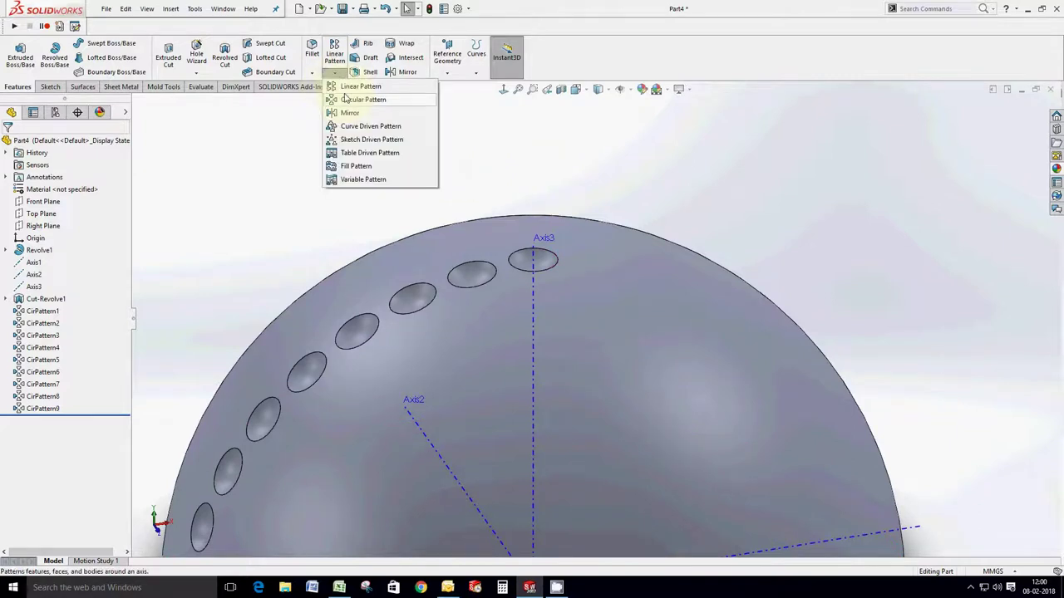
left_click(347, 108)
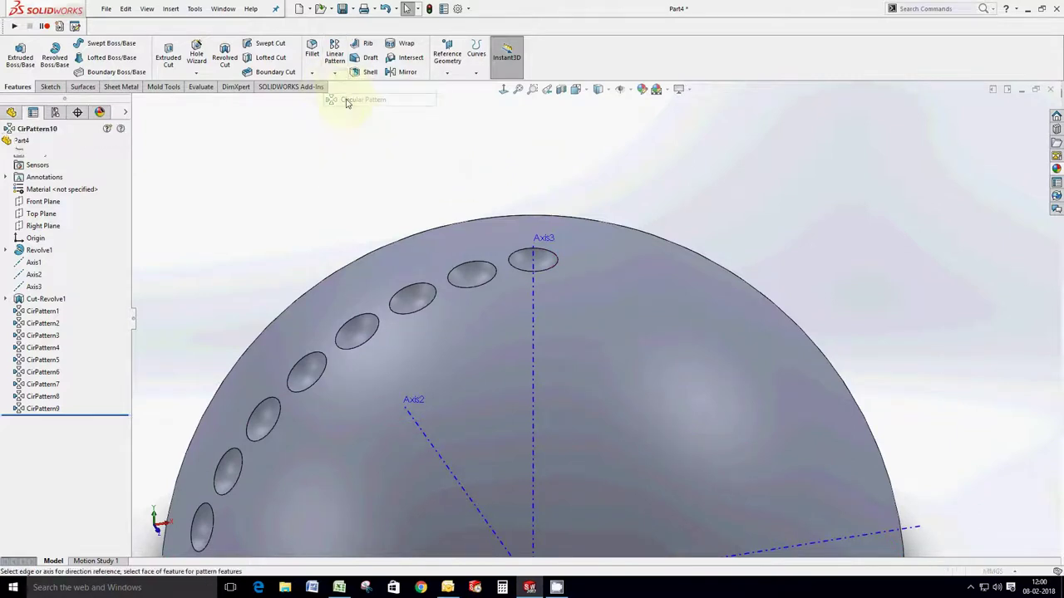
left_click(473, 278)
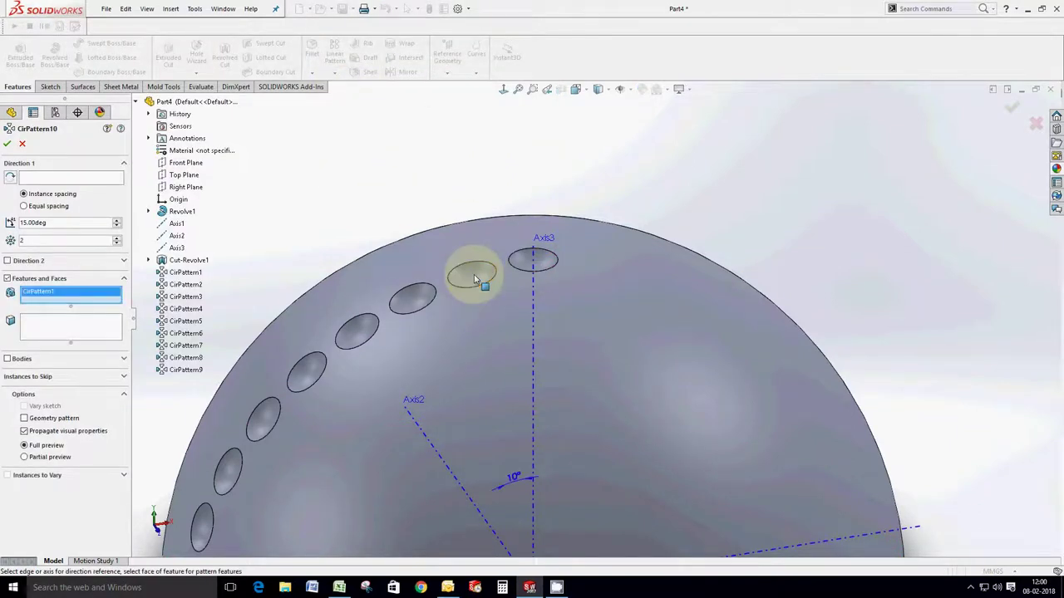
left_click(79, 177)
left_click(535, 328)
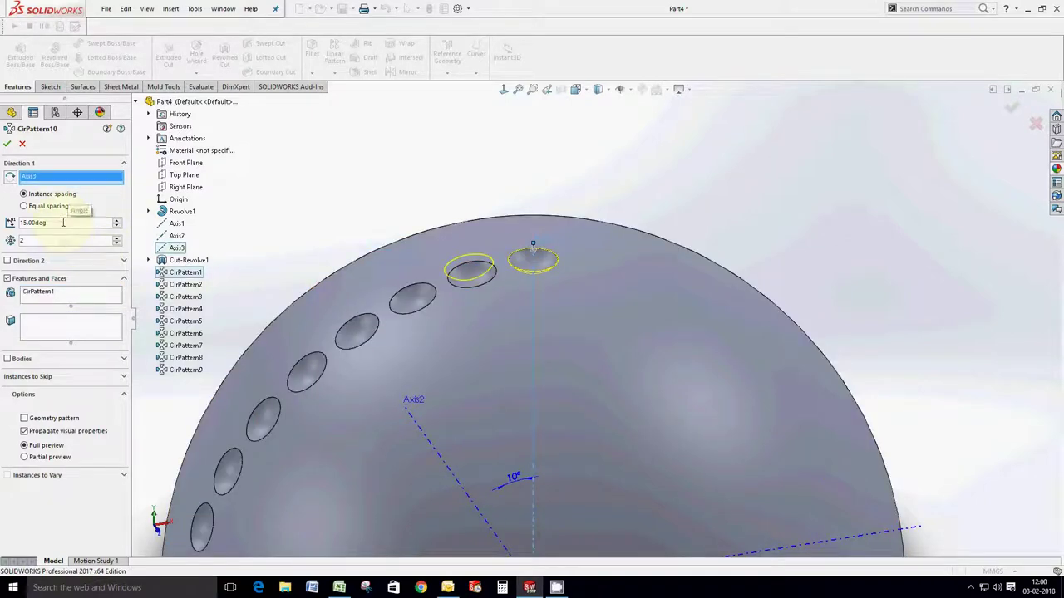
left_click(24, 206)
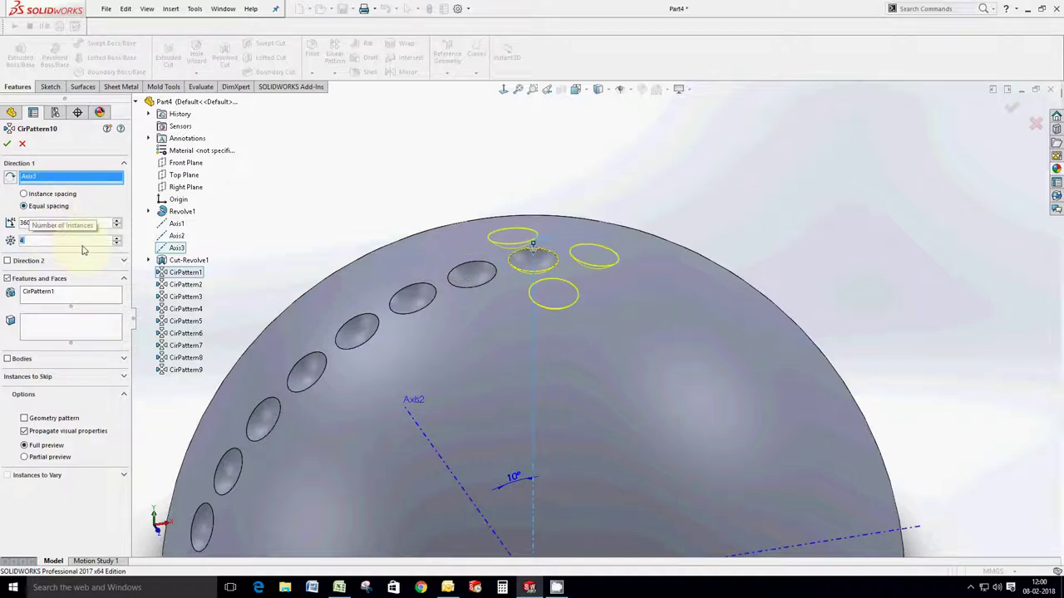
left_click(117, 238)
left_click(118, 237)
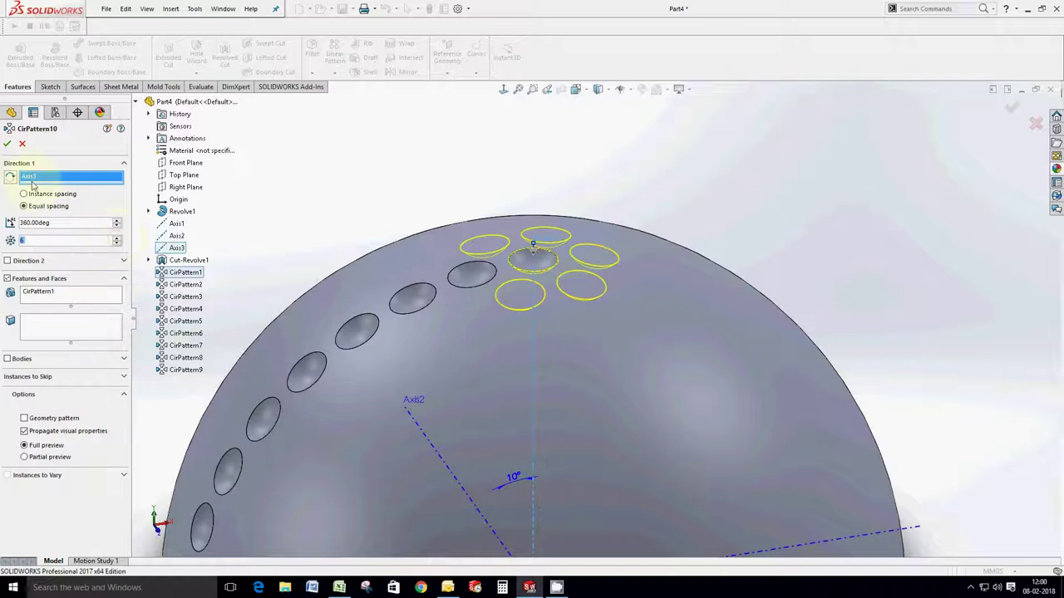
left_click(8, 147)
mouse_move(380, 202)
middle_mouse_down()
mouse_move(380, 244)
mouse_move(379, 218)
middle_mouse_up()
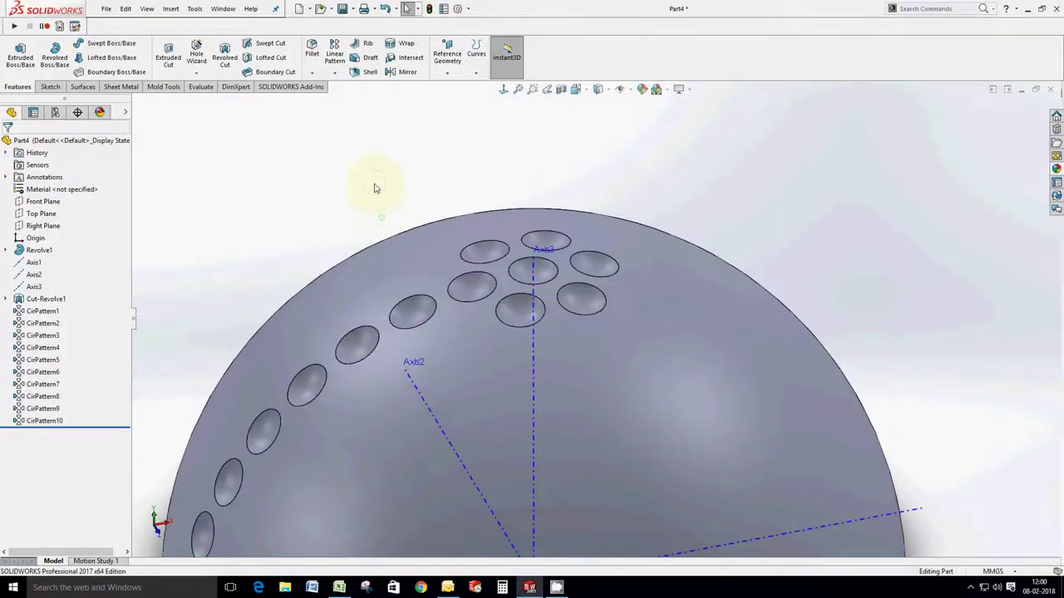
Pattern CirPattern2 eight times evenly around Axis3 as a second ring.
left_click(336, 74)
left_click(374, 96)
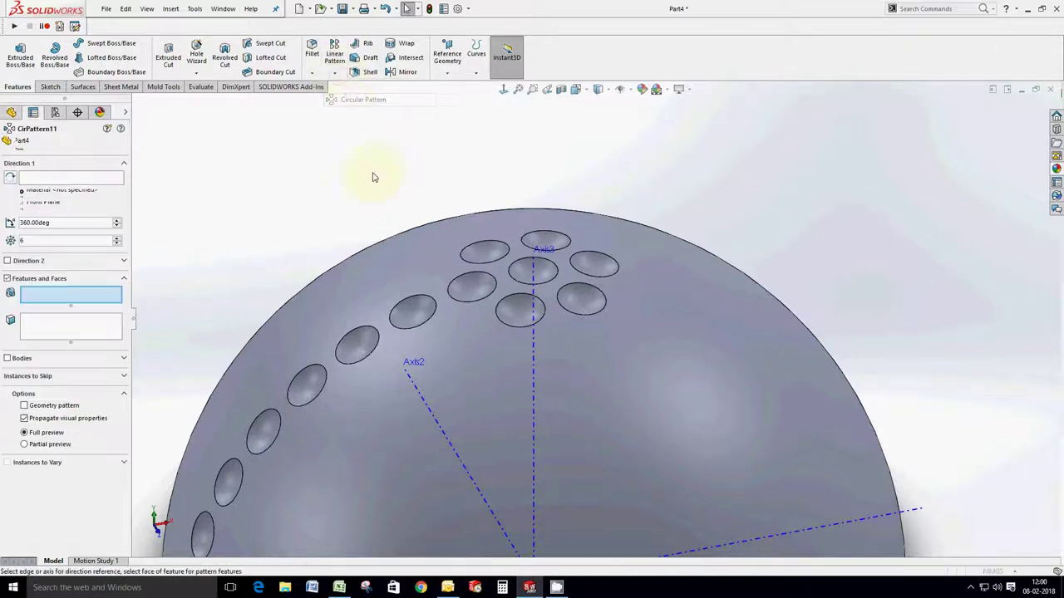
left_click(404, 310)
left_click(532, 364)
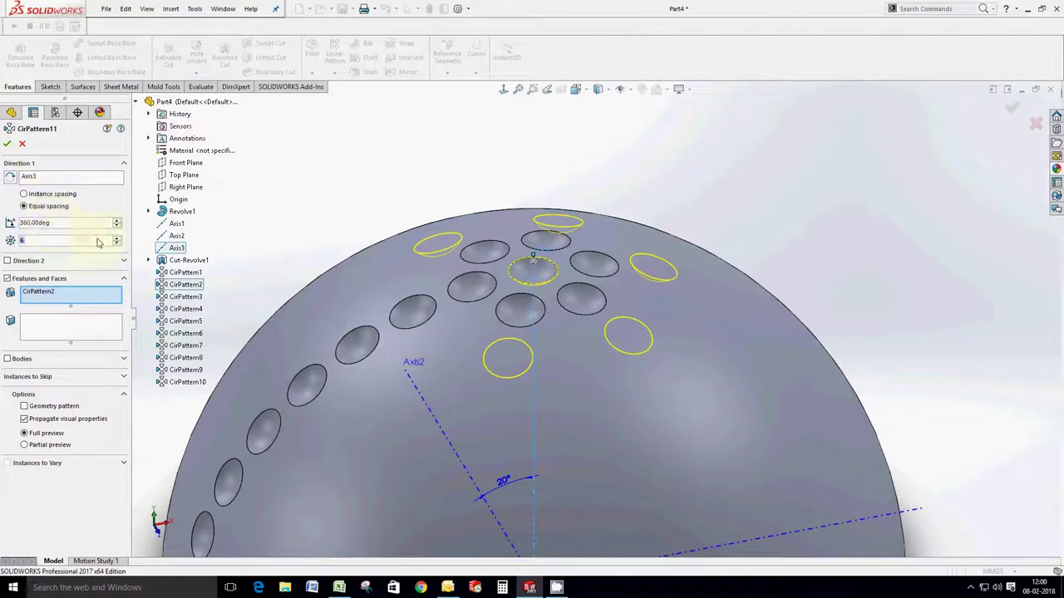
type("8")
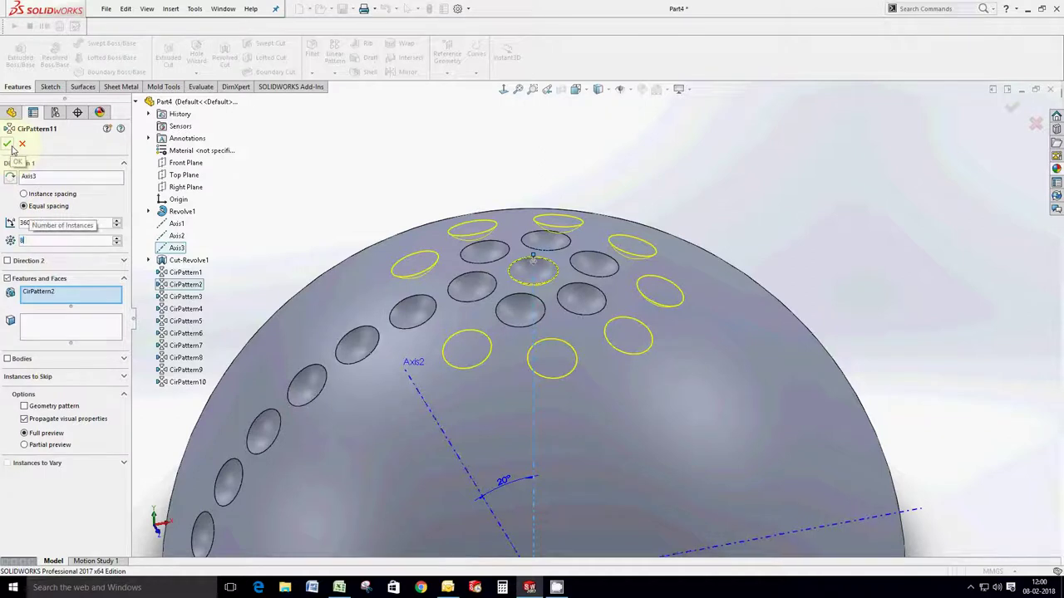
left_click(6, 144)
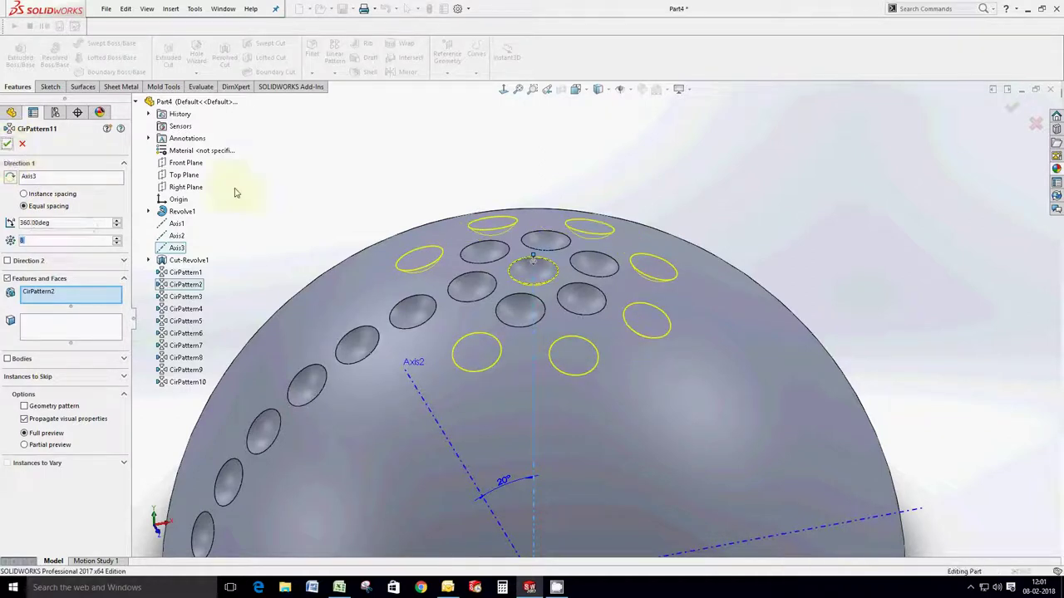
left_click(335, 75)
Pattern CirPattern3 twelve times around Axis3, tilting the view to check the ring.
left_click(357, 98)
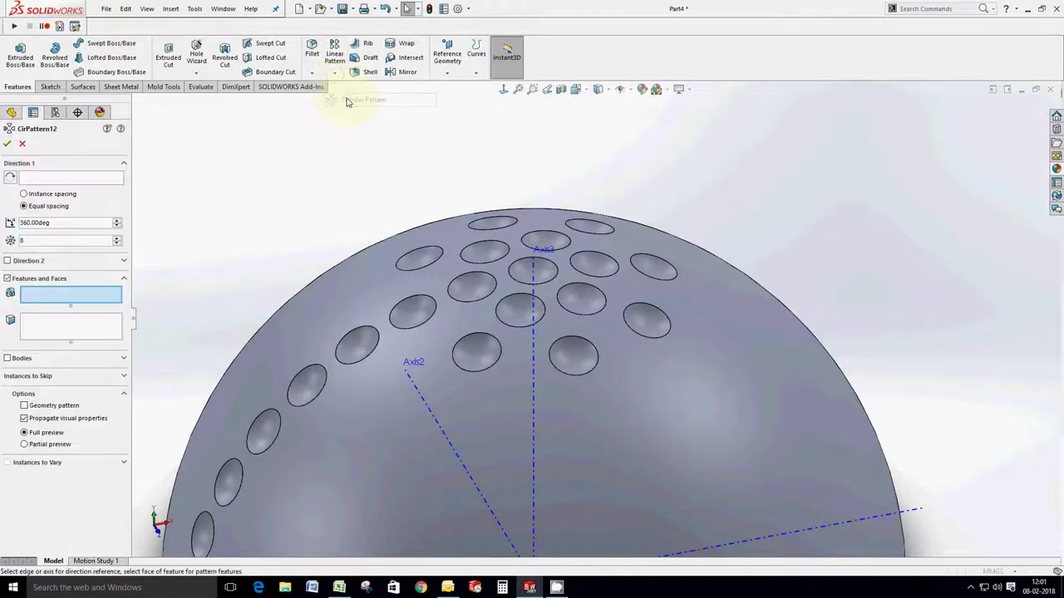
left_click(359, 352)
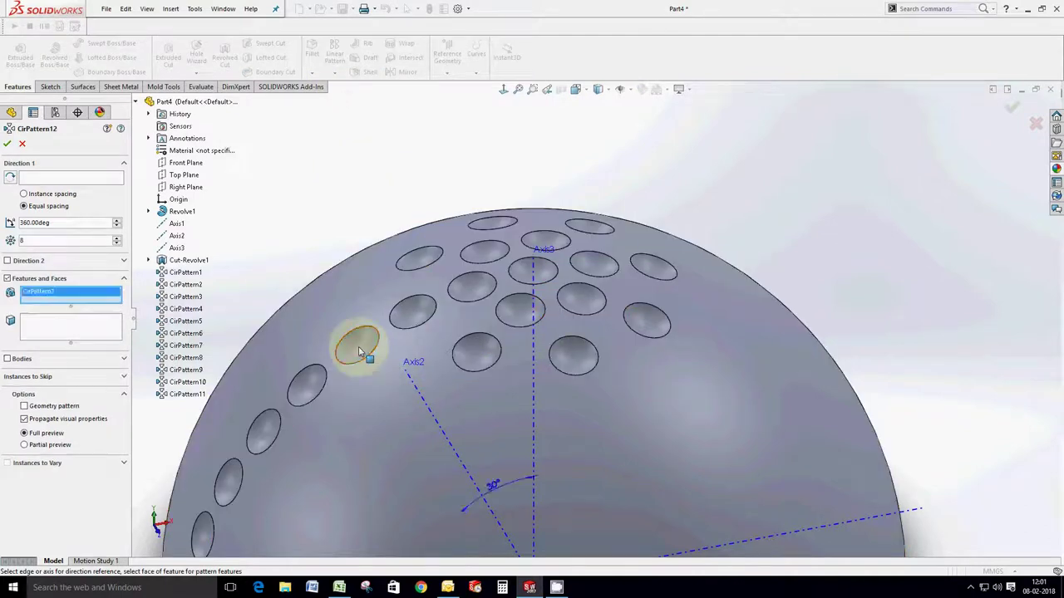
left_click(75, 177)
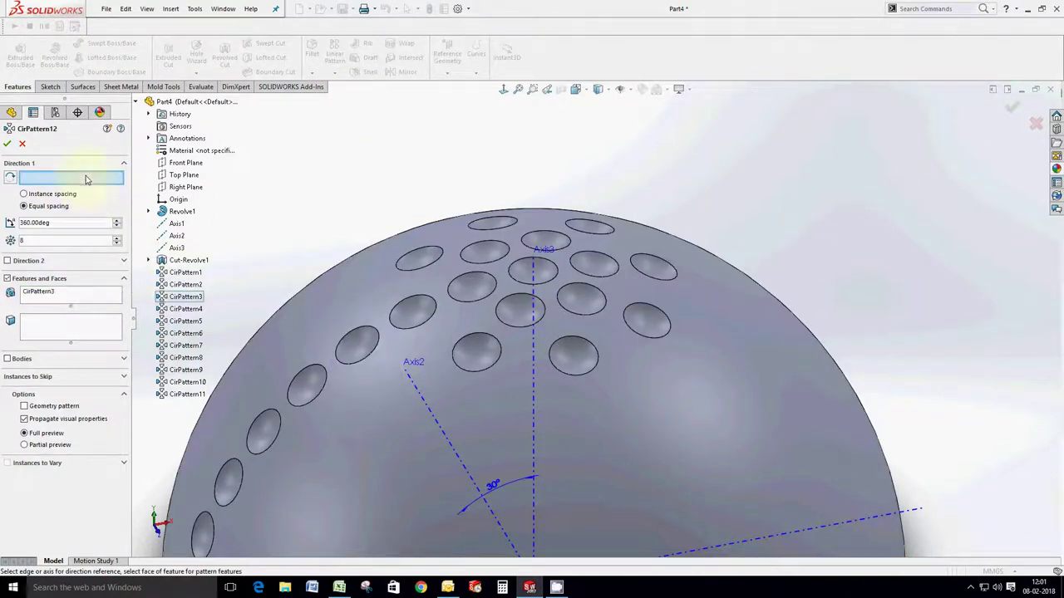
left_click(536, 291)
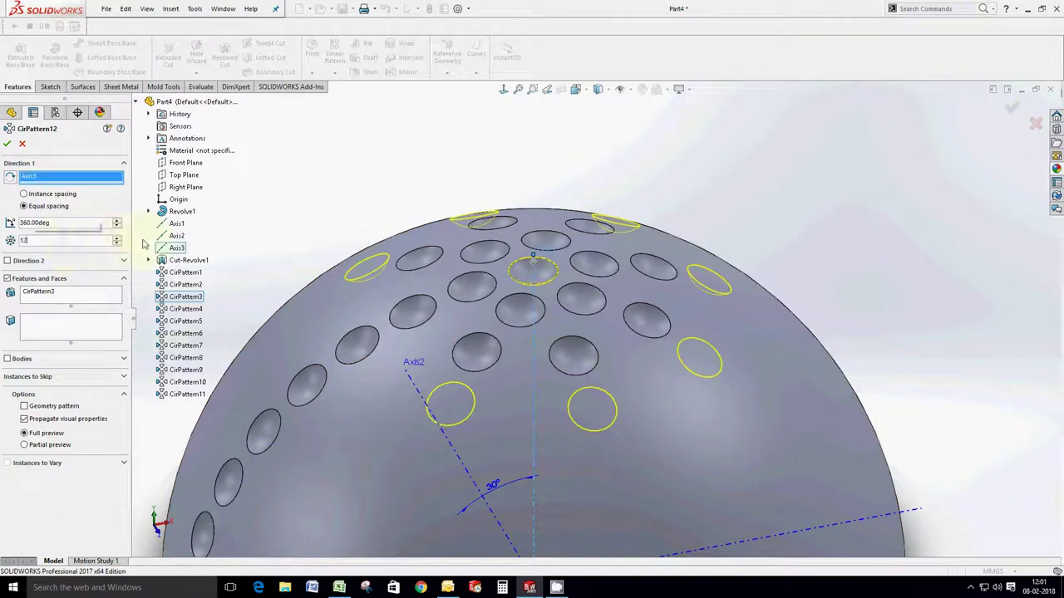
key("Return")
mouse_move(463, 309)
middle_mouse_down()
mouse_move(472, 371)
mouse_move(344, 309)
middle_mouse_up()
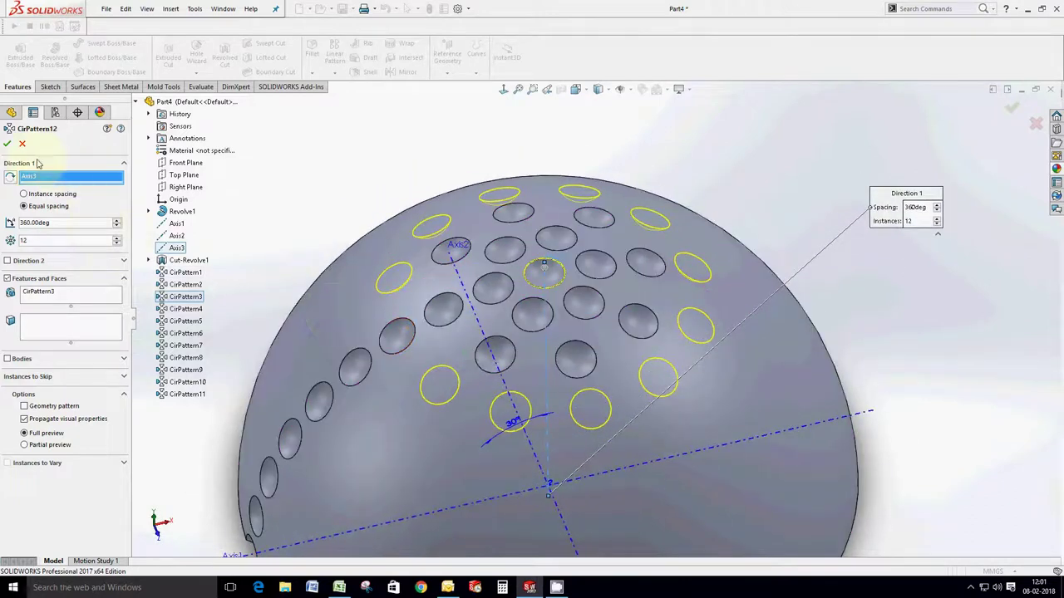
key("Return")
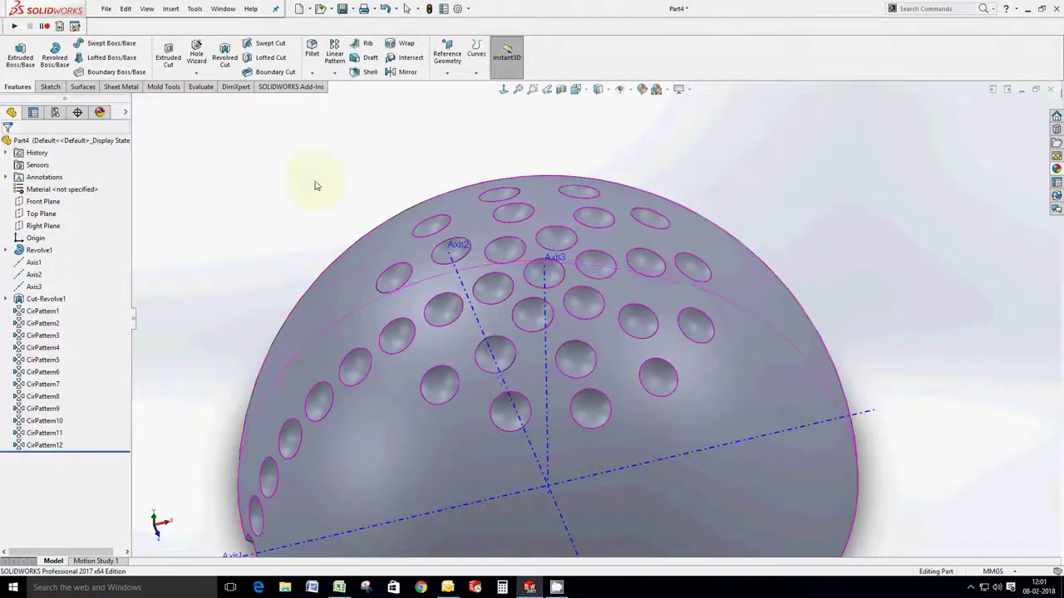
middle_click_drag(313, 185, 316, 150)
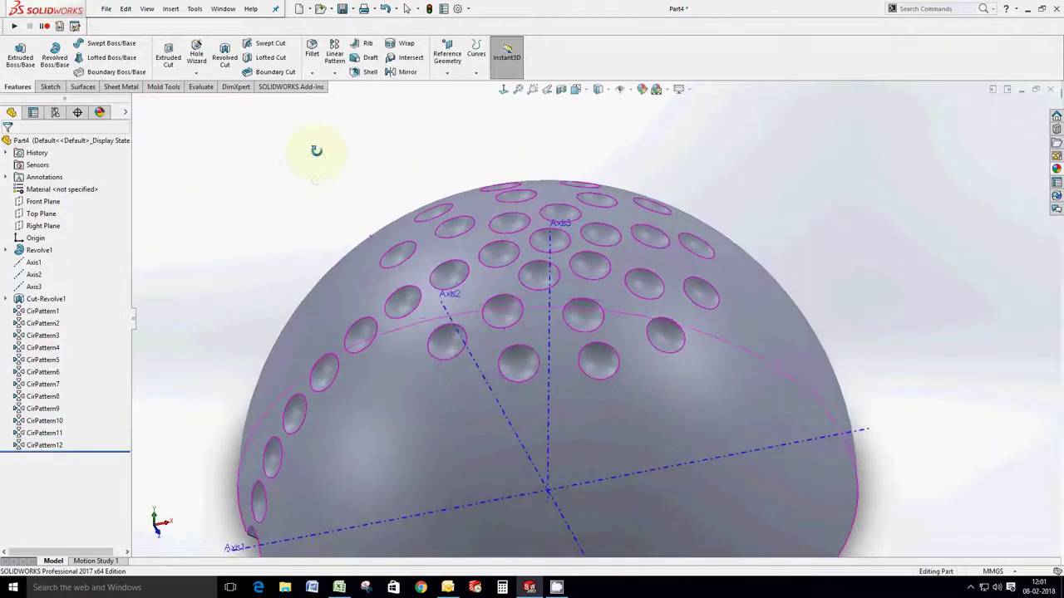
Edit CirPattern11 to raise its instance count from eight to nine.
right_click(48, 433)
left_click(64, 334)
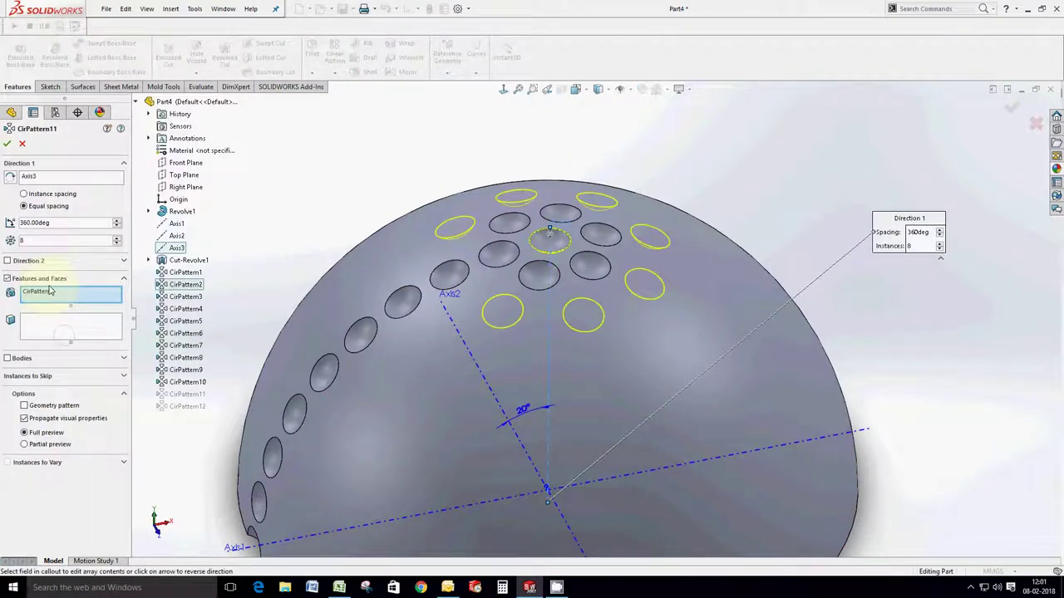
scroll(46, 246, "up", 1)
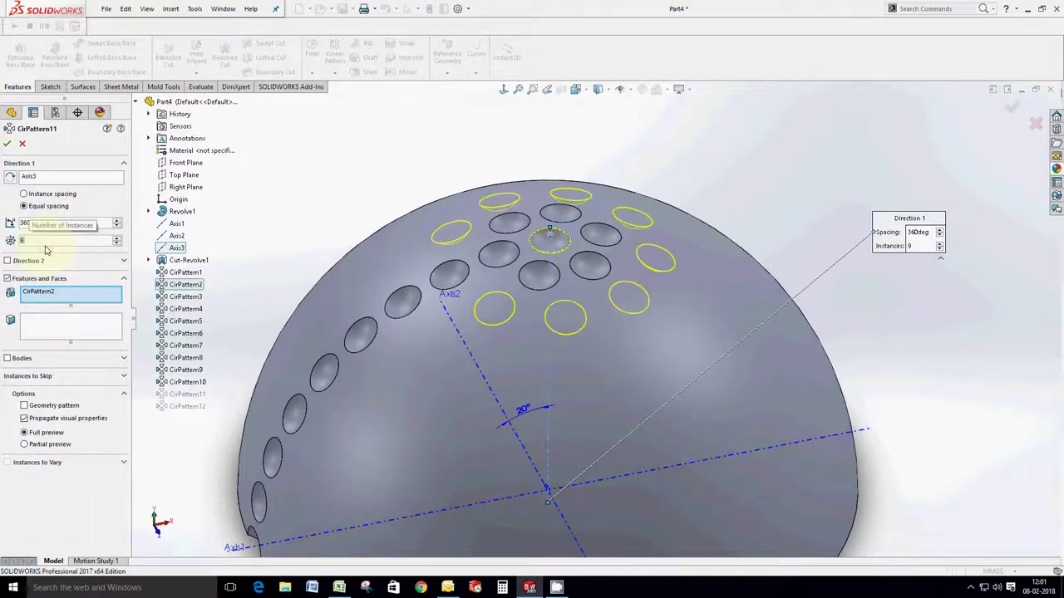
left_click(7, 143)
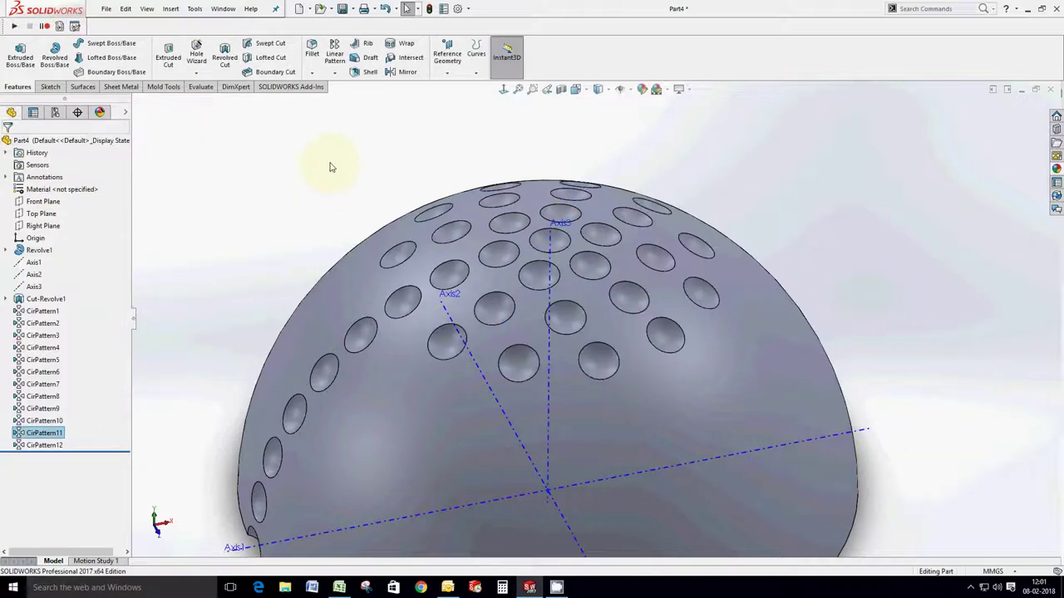
left_click(335, 73)
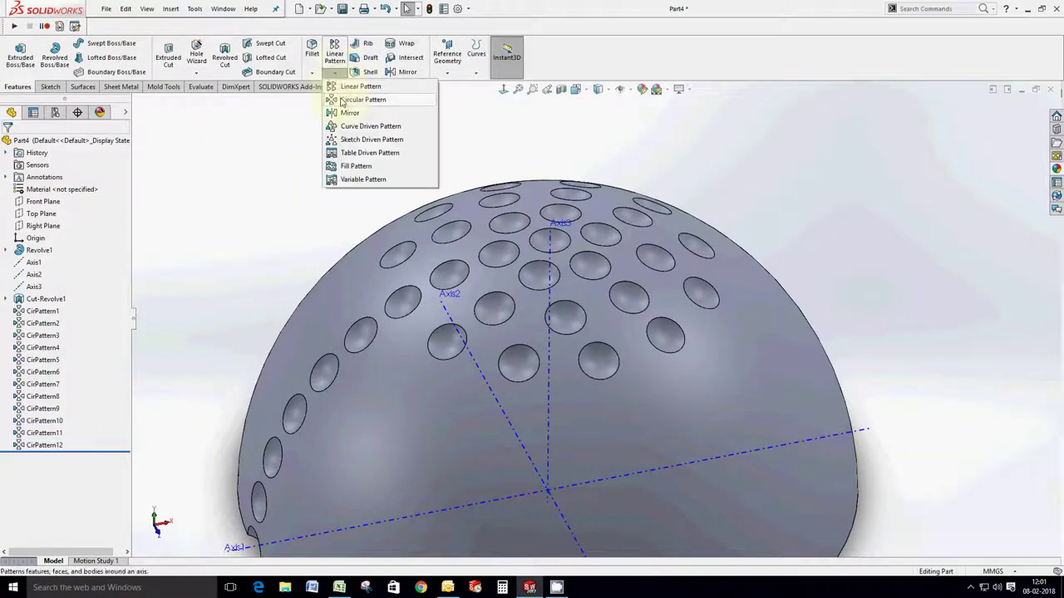
Ring the CirPattern4 dimple with 16 instances around Axis3.
left_click(365, 93)
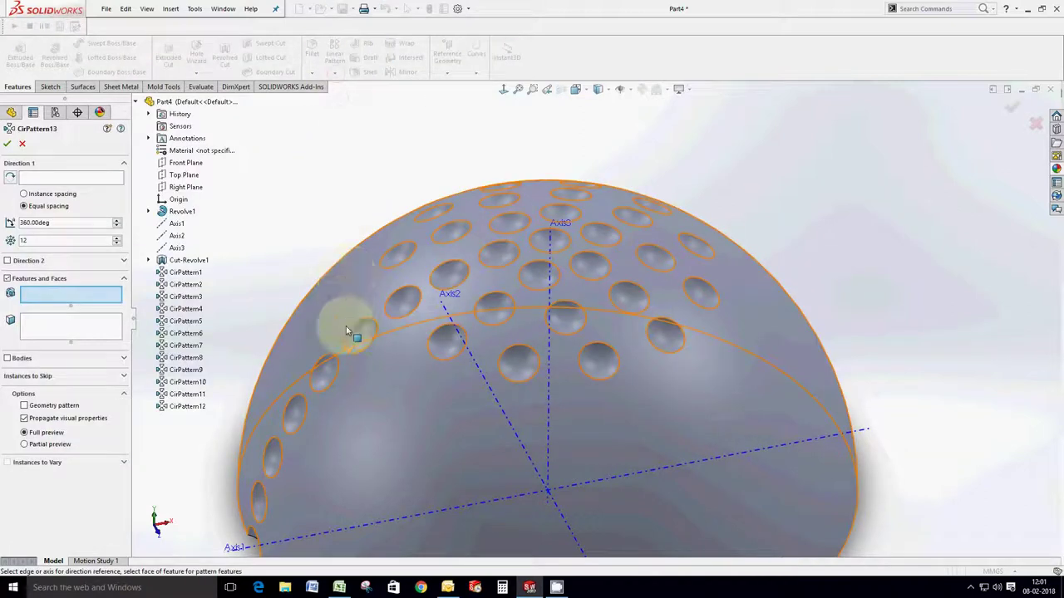
left_click(542, 274)
double_click(35, 240)
type("15")
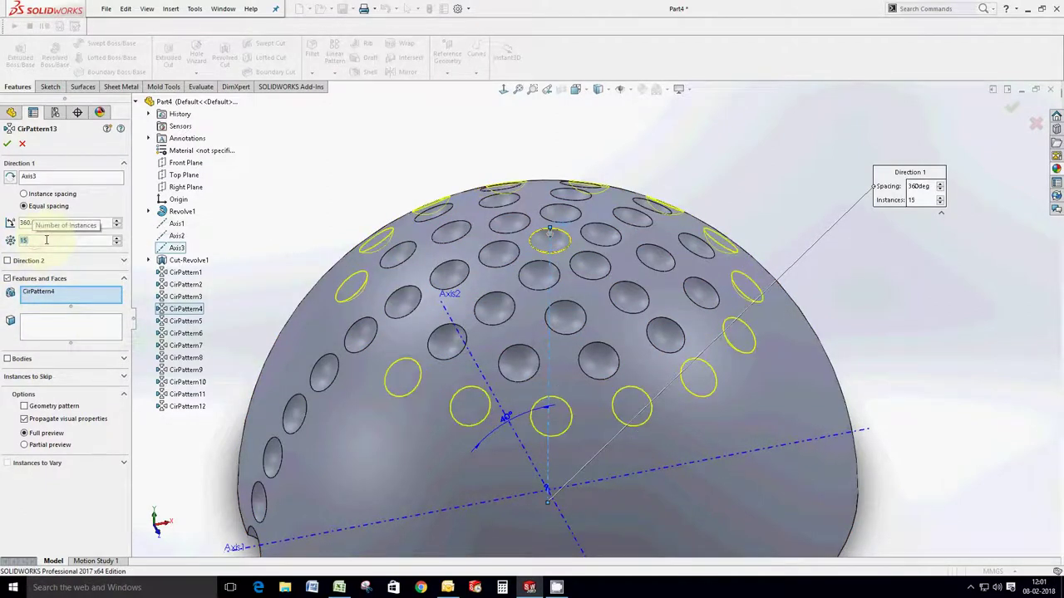
type("16")
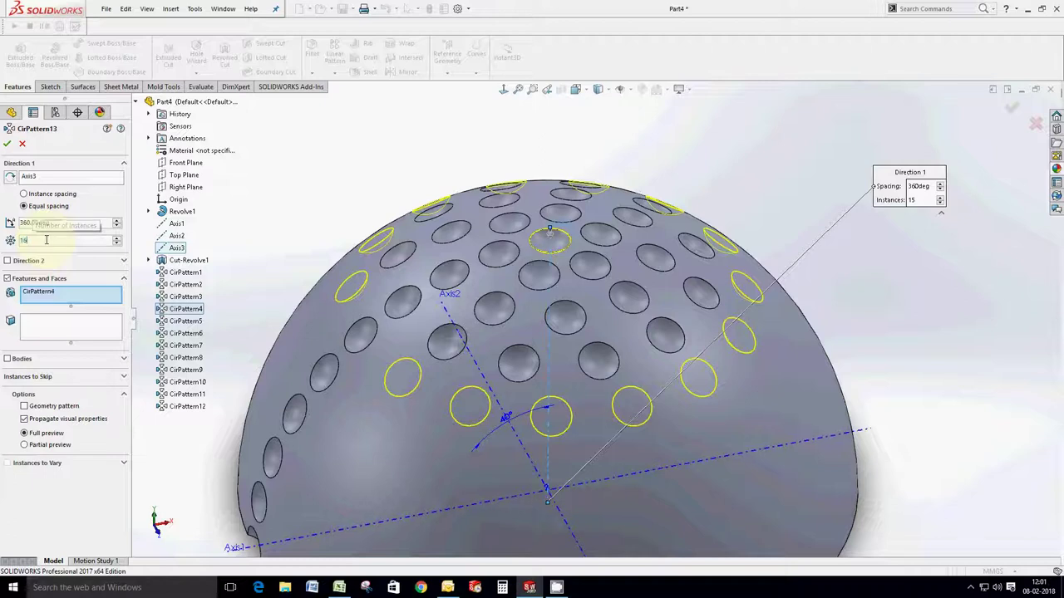
left_click(8, 145)
Ring the CirPattern5 dimple with 20 instances around Axis3.
left_click(334, 74)
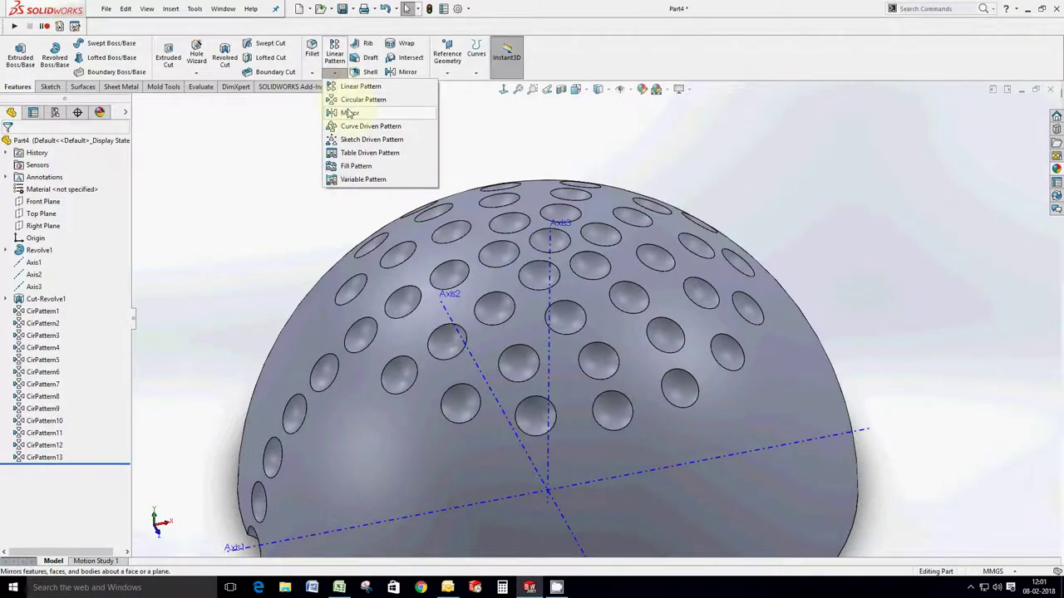
left_click(363, 99)
left_click(324, 373)
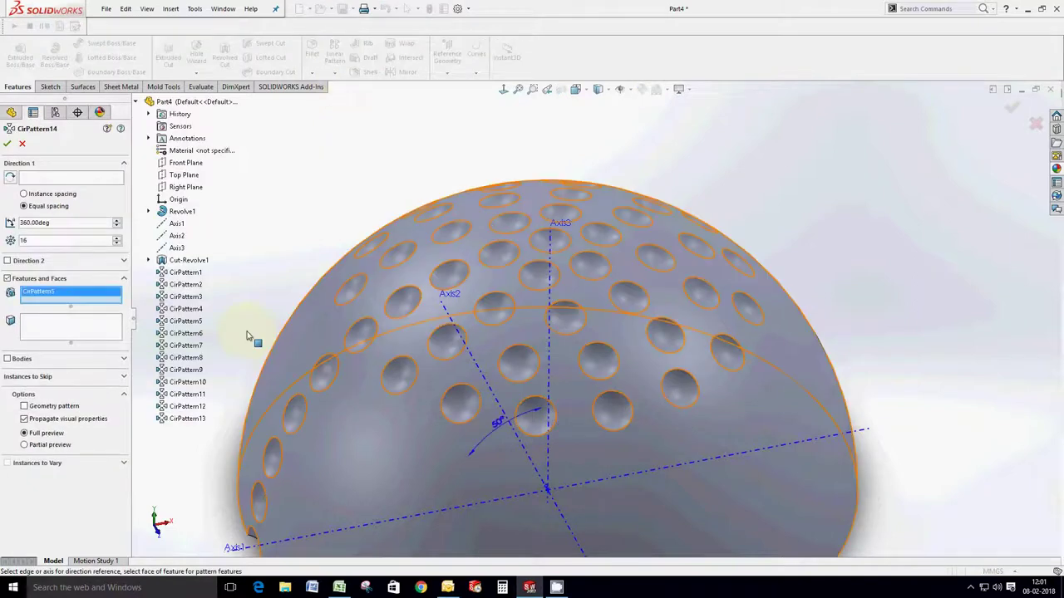
left_click(80, 178)
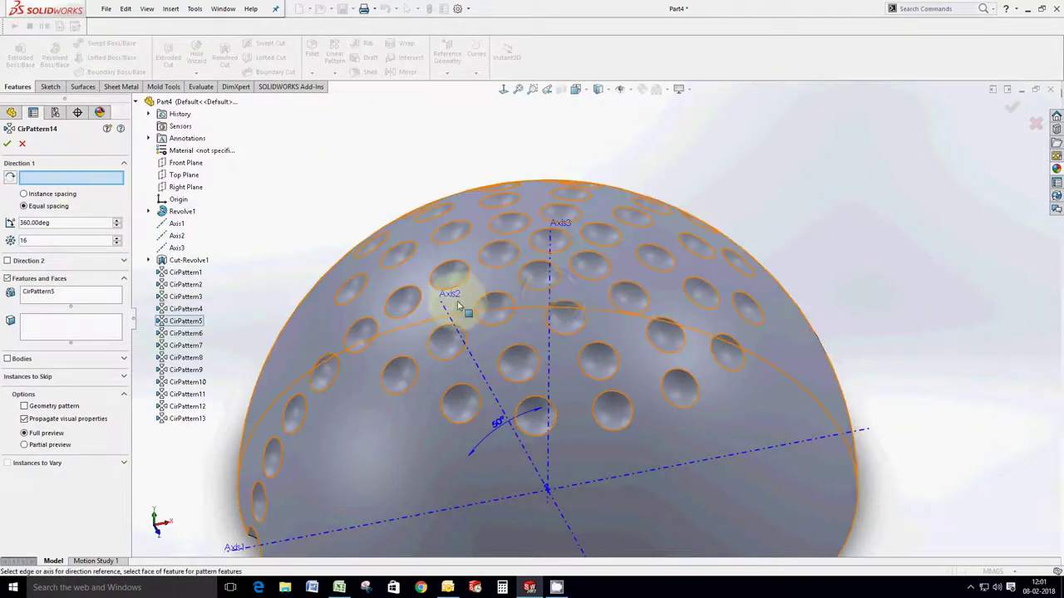
left_click(551, 299)
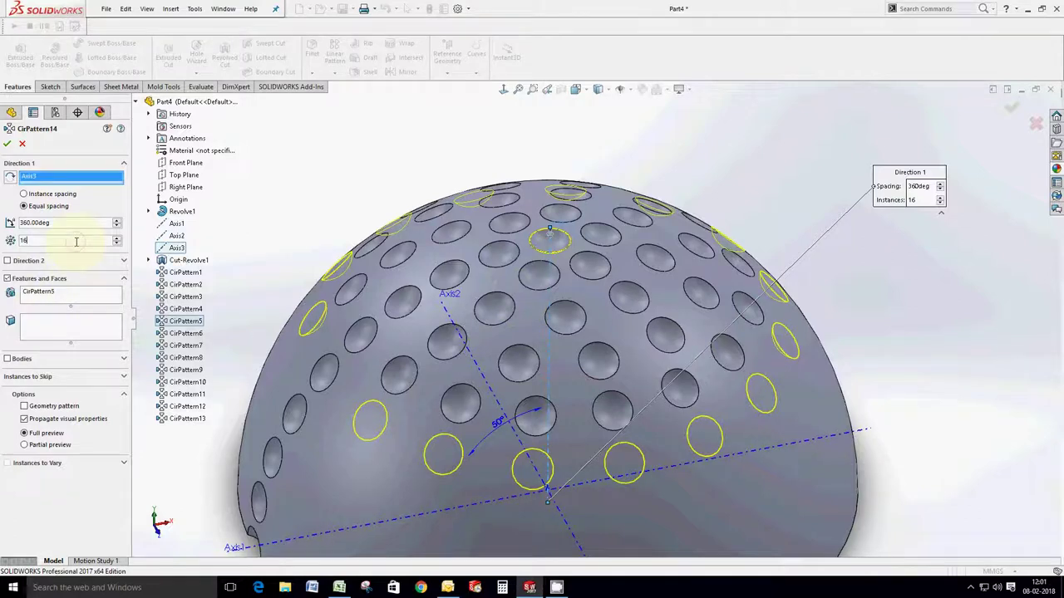
type("20")
key("Return")
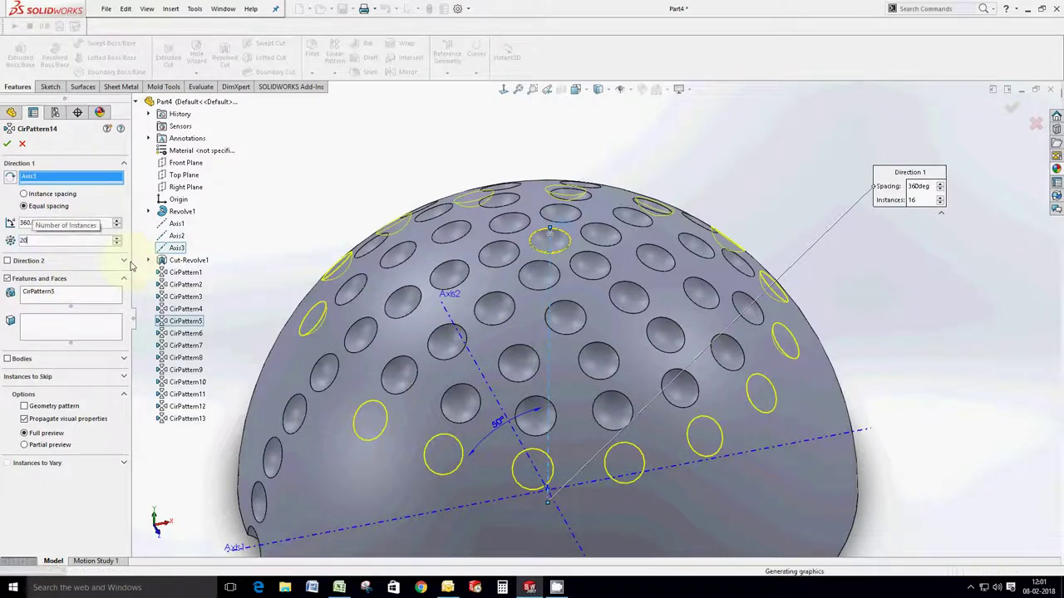
left_click(9, 144)
Ring the CirPattern6 dimple 24 times around Axis3, replacing the CirPattern14 selection.
left_click(334, 72)
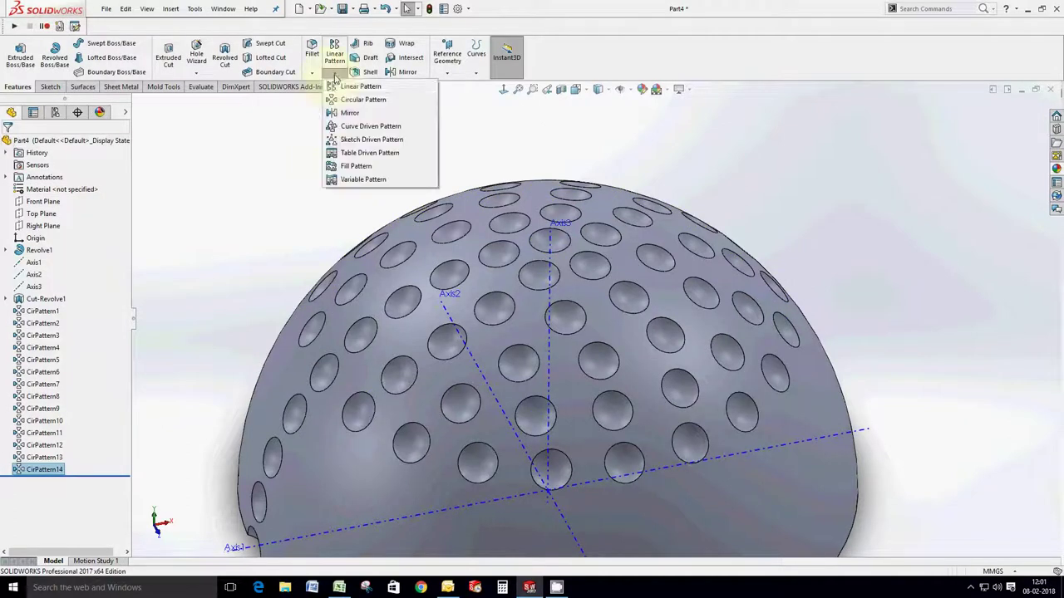
left_click(341, 108)
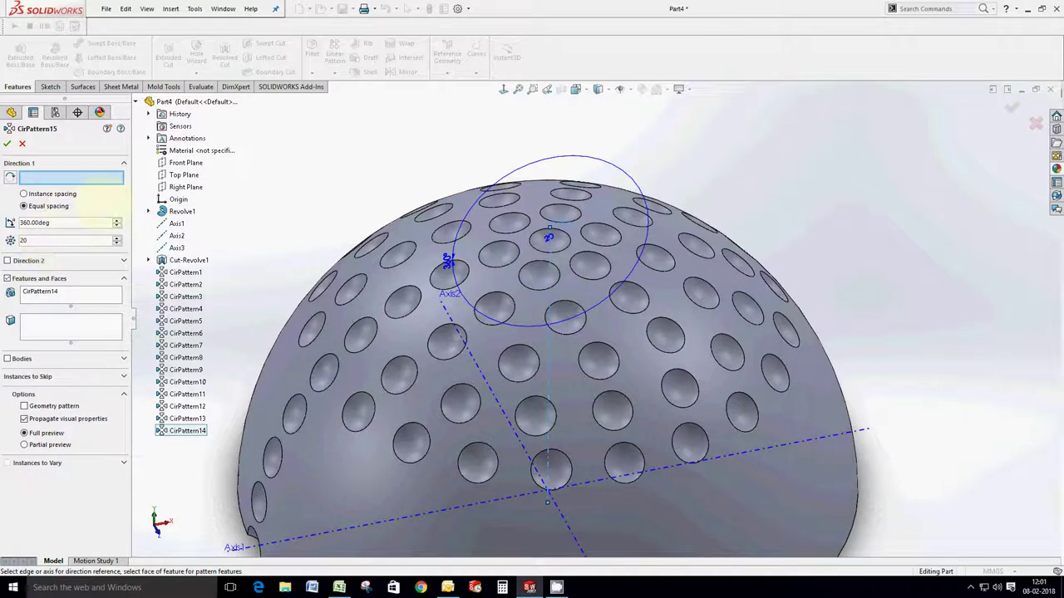
left_click(176, 248)
right_click(58, 292)
left_click(83, 301)
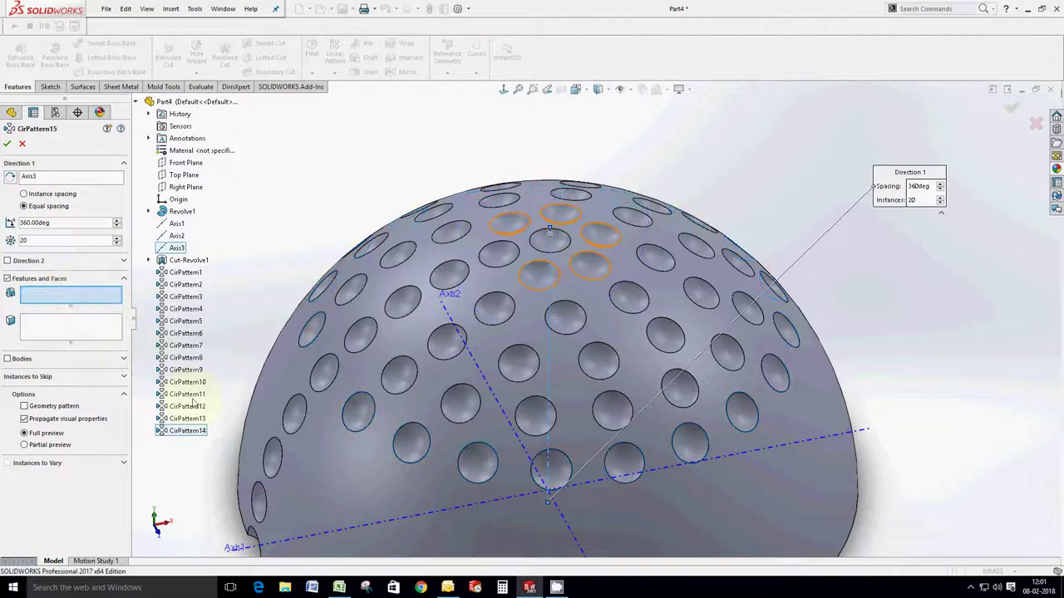
left_click(296, 410)
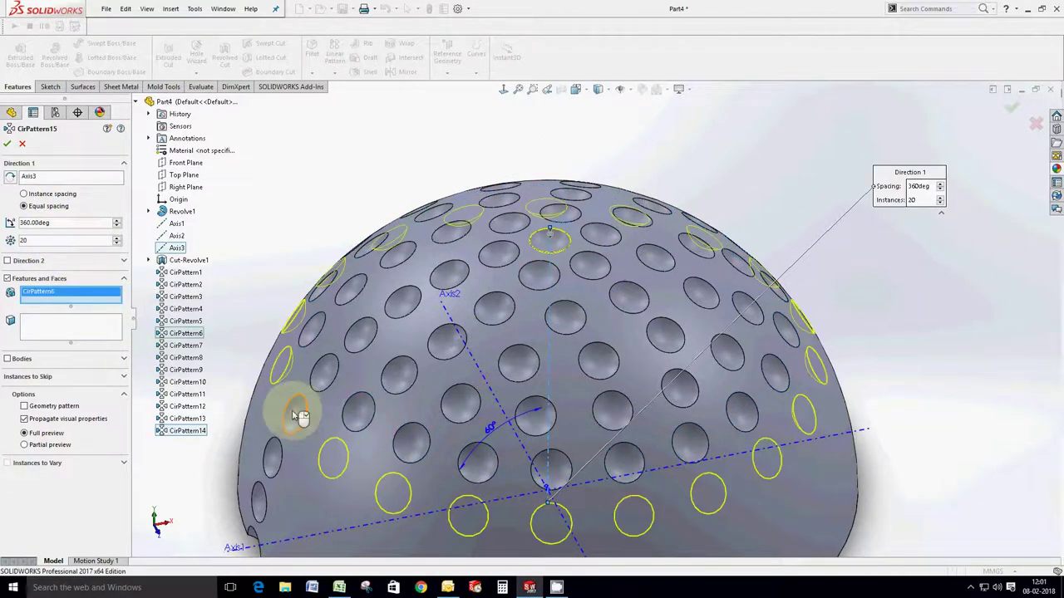
scroll(53, 240, "up", 4)
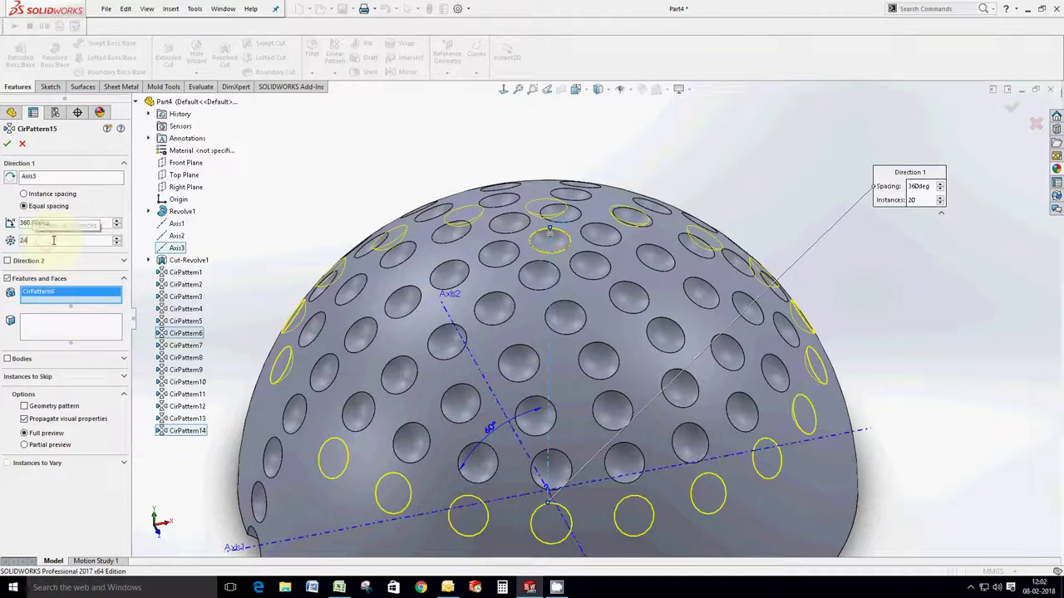
left_click(6, 144)
Set up a 28-instance circular pattern of a dimple around Axis3.
left_click(335, 73)
left_click(353, 99)
left_click(275, 460)
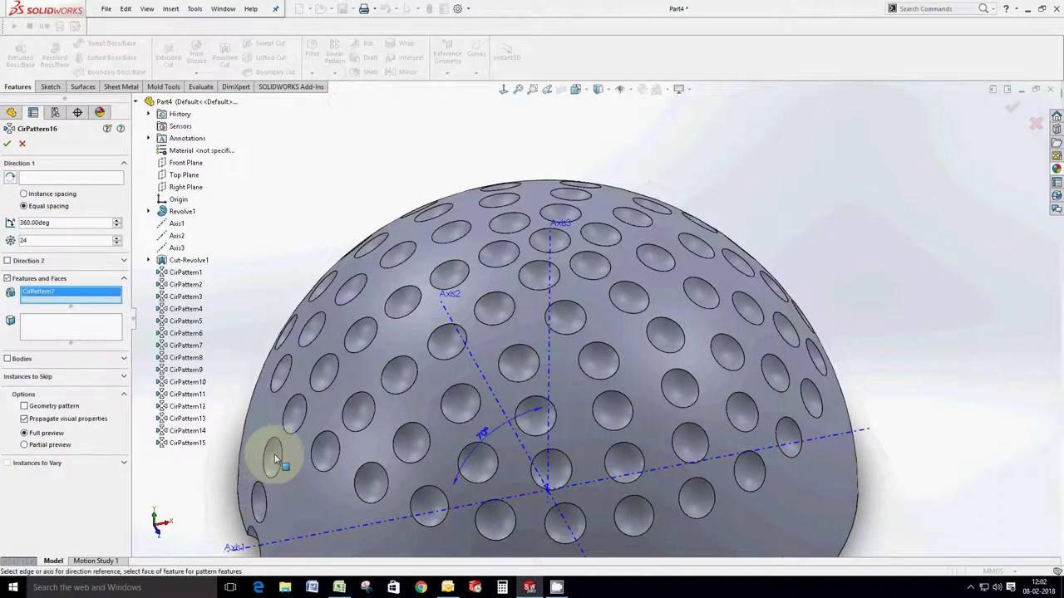
left_click(556, 328)
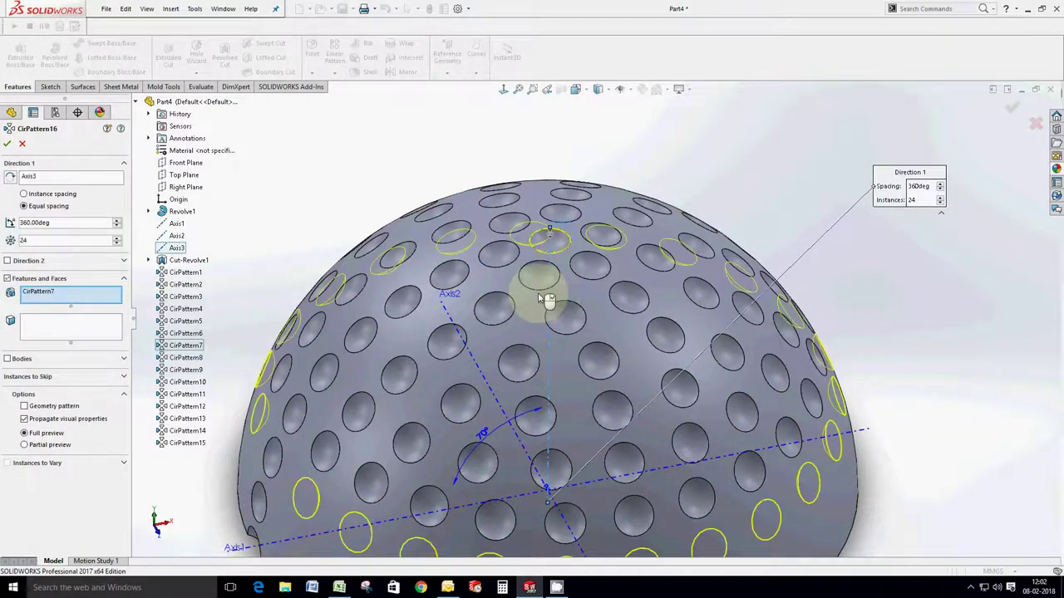
type("28")
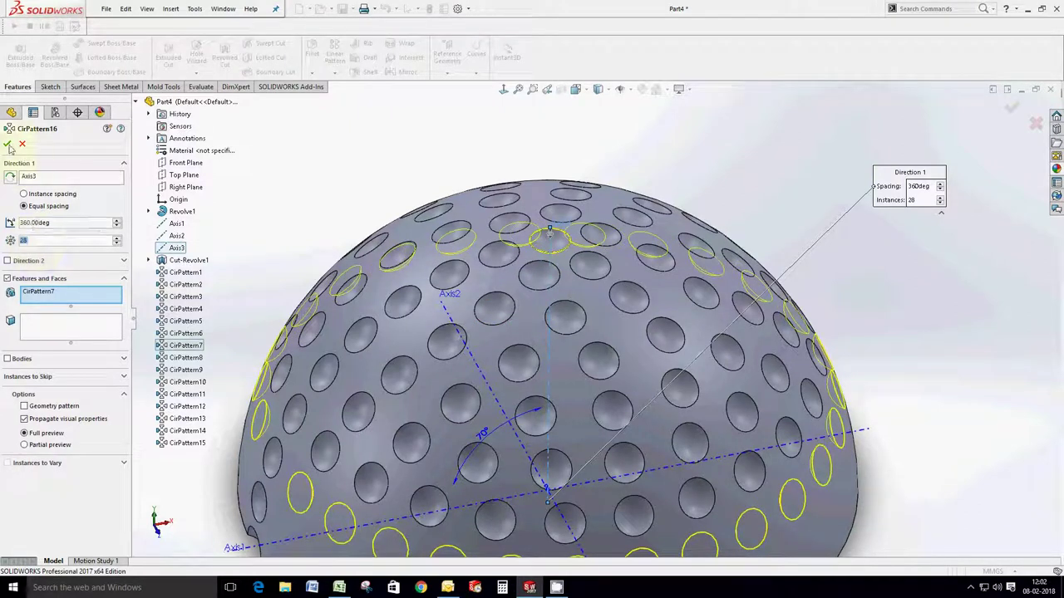
Accept the 28-copy ring, then pattern CirPattern8 32 times around Axis3.
left_click(334, 72)
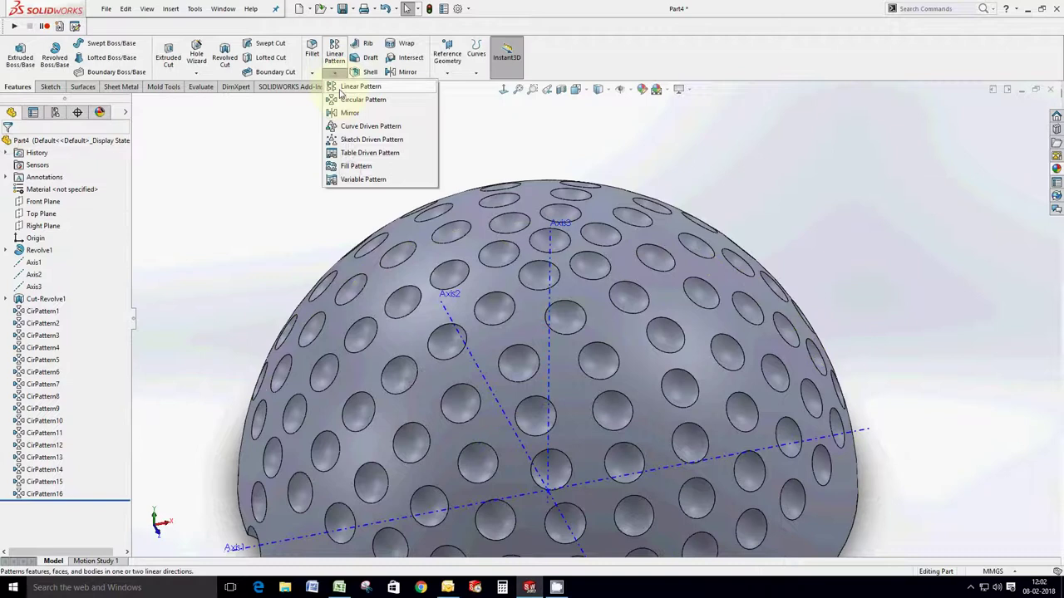
left_click(341, 100)
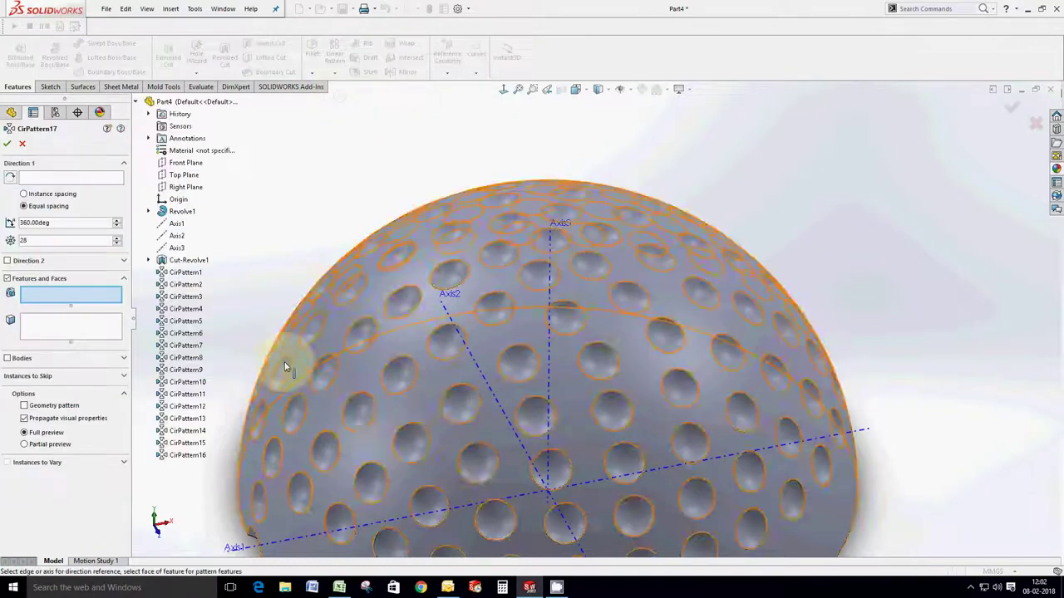
left_click(263, 511)
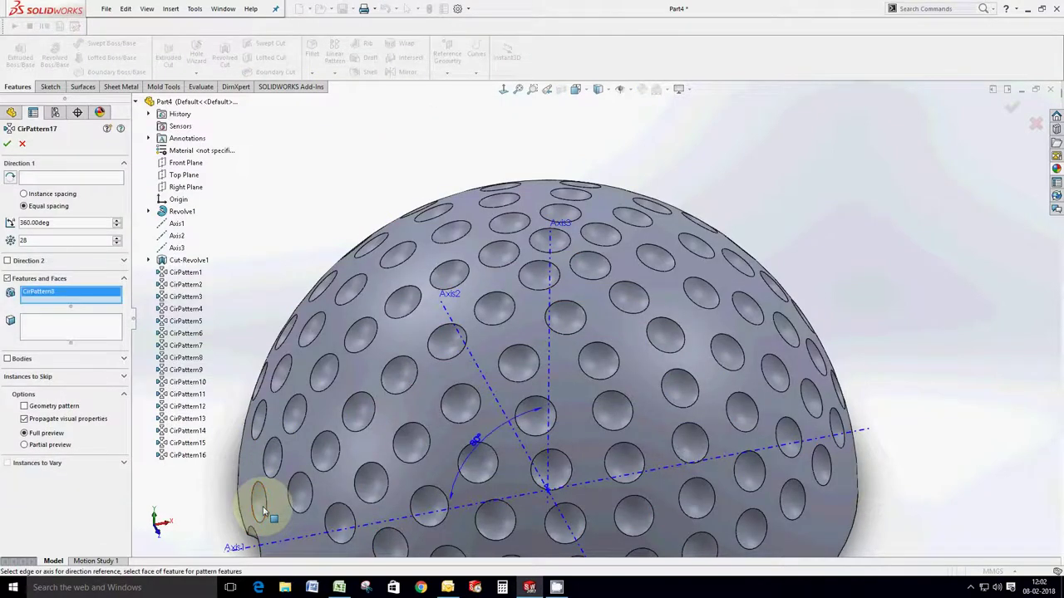
left_click(550, 271)
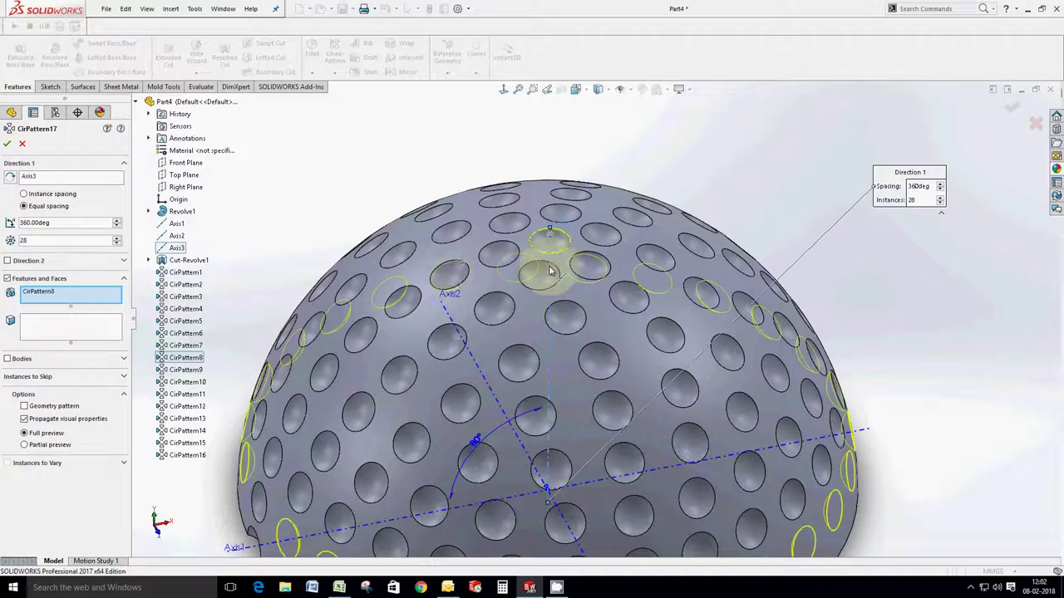
double_click(47, 239)
type("32")
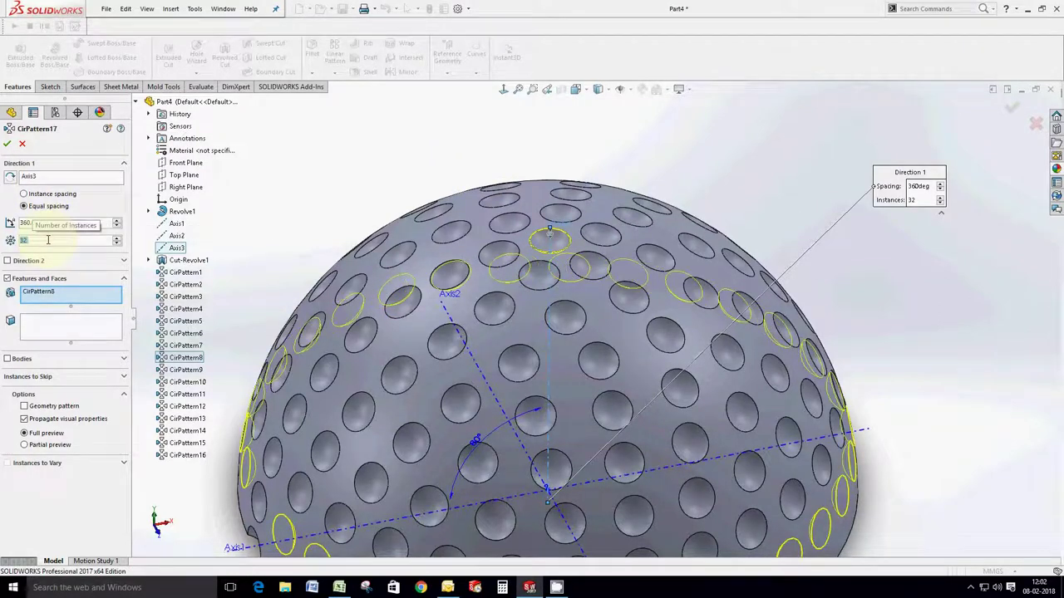
left_click(7, 145)
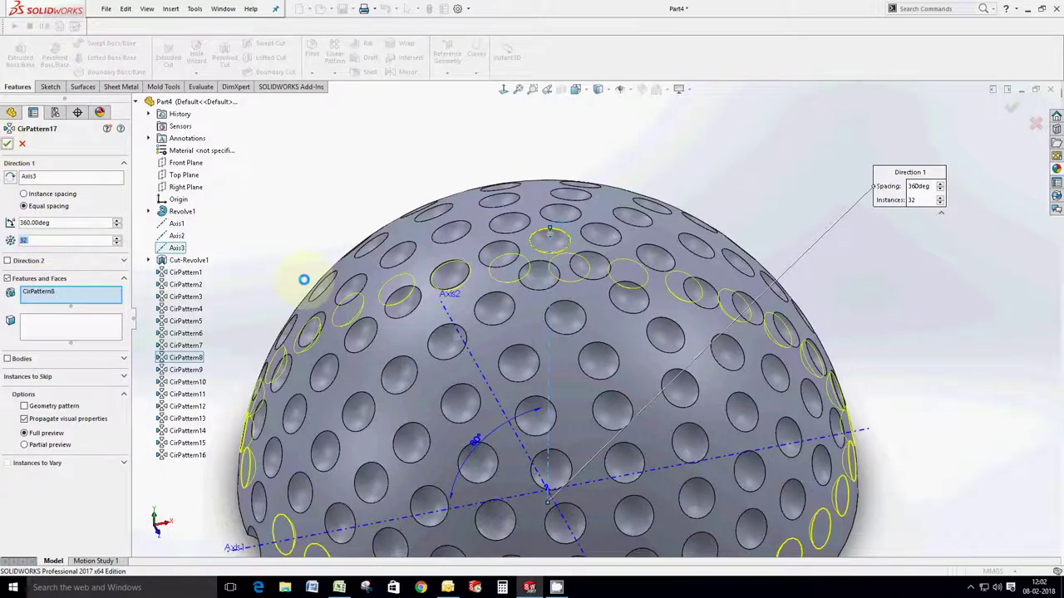
Pattern CirPattern9 35 times around Axis3 to fill the rim of the dome.
scroll(404, 333, "up", 3)
scroll(570, 407, "up", 2)
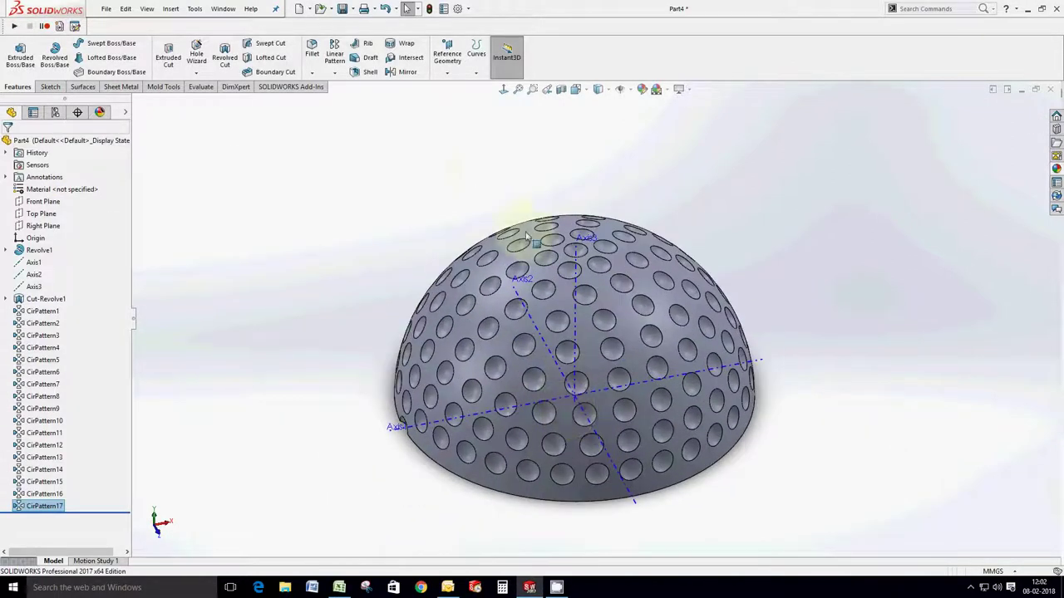
left_click(334, 73)
left_click(347, 99)
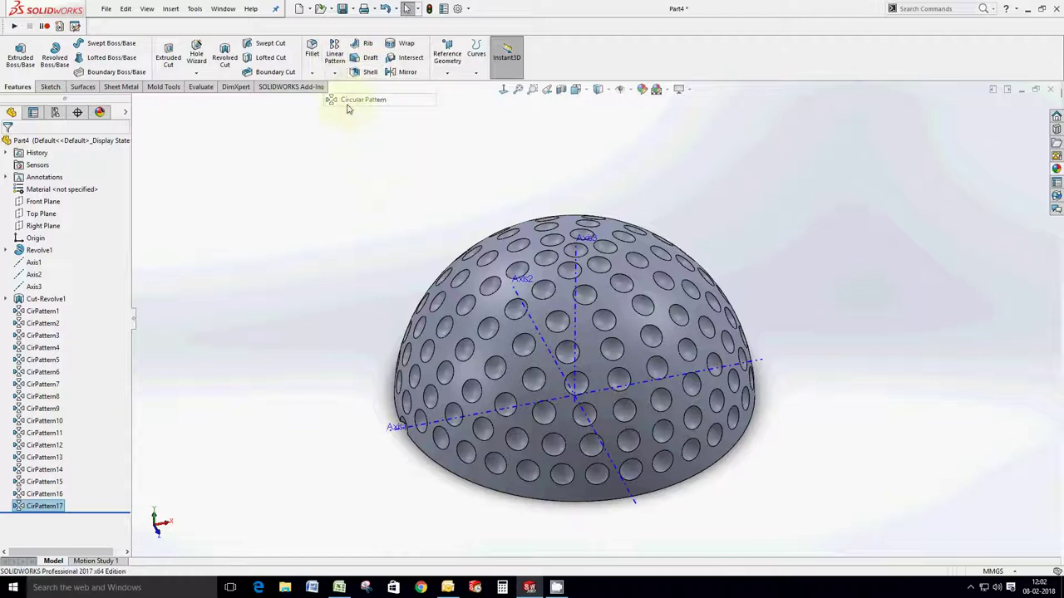
right_click(48, 292)
left_click(71, 295)
scroll(371, 399, "down", 5)
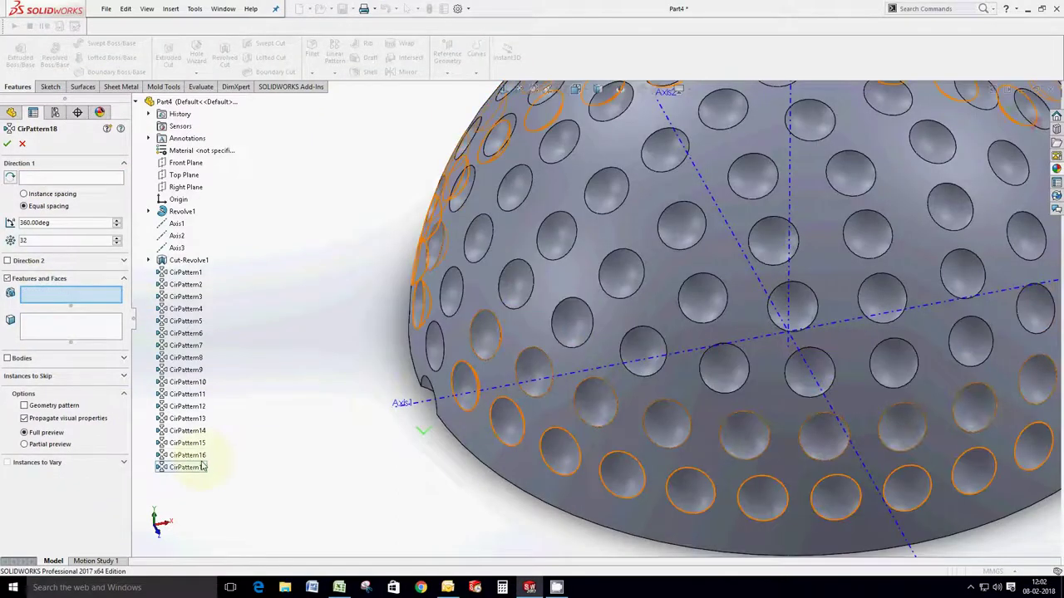
left_click(428, 386)
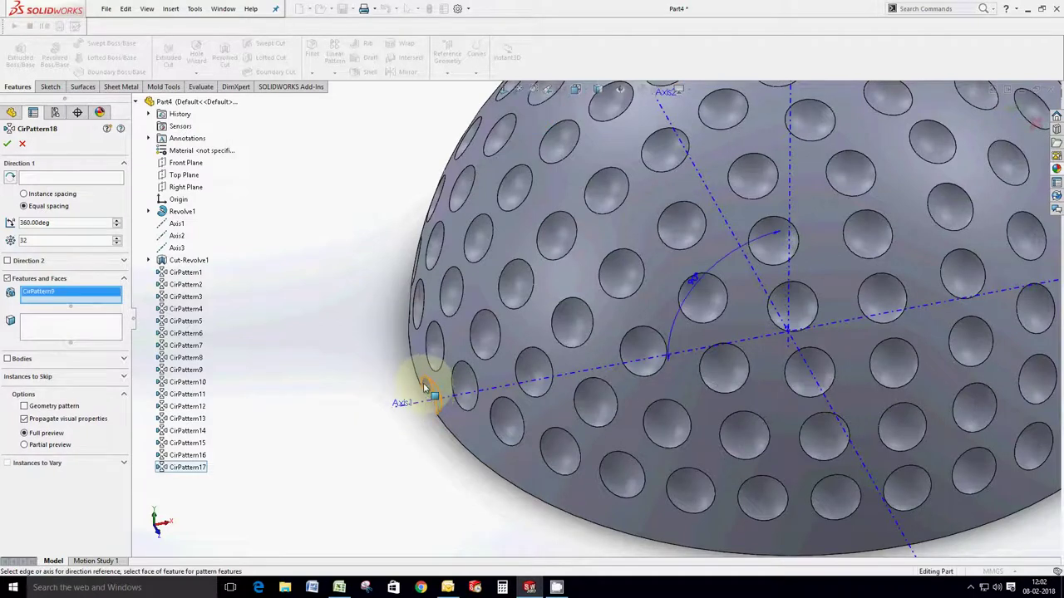
left_click(61, 178)
scroll(623, 261, "up", 3)
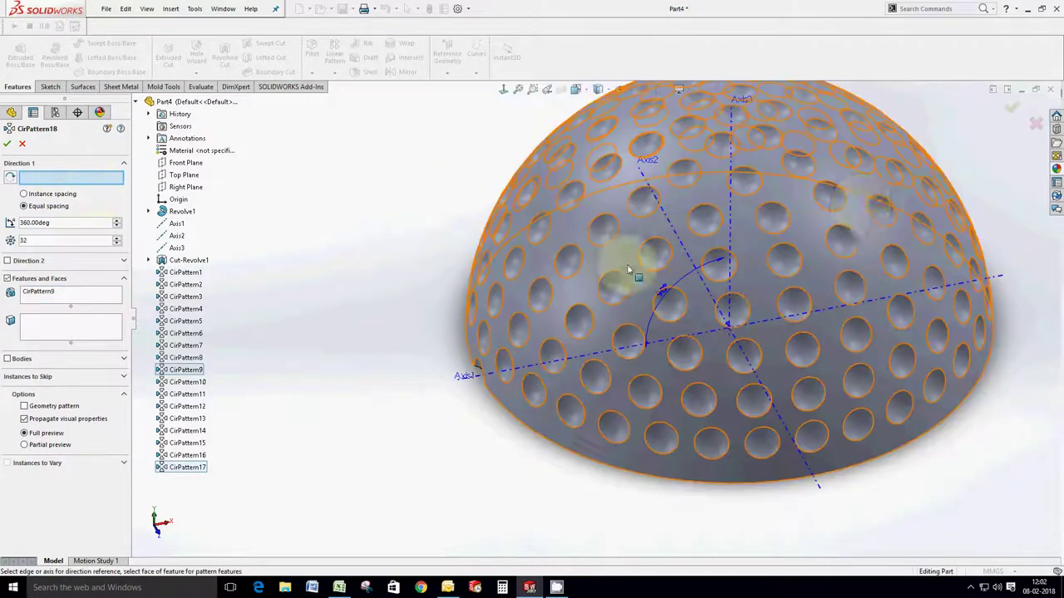
left_click(730, 168)
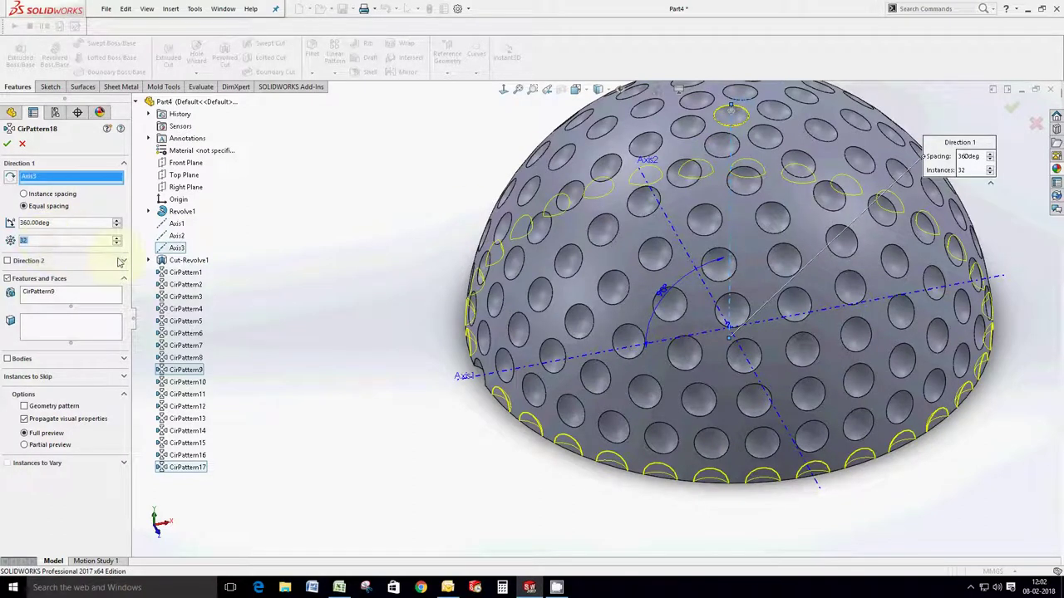
left_click(71, 240)
type("35")
key("Return")
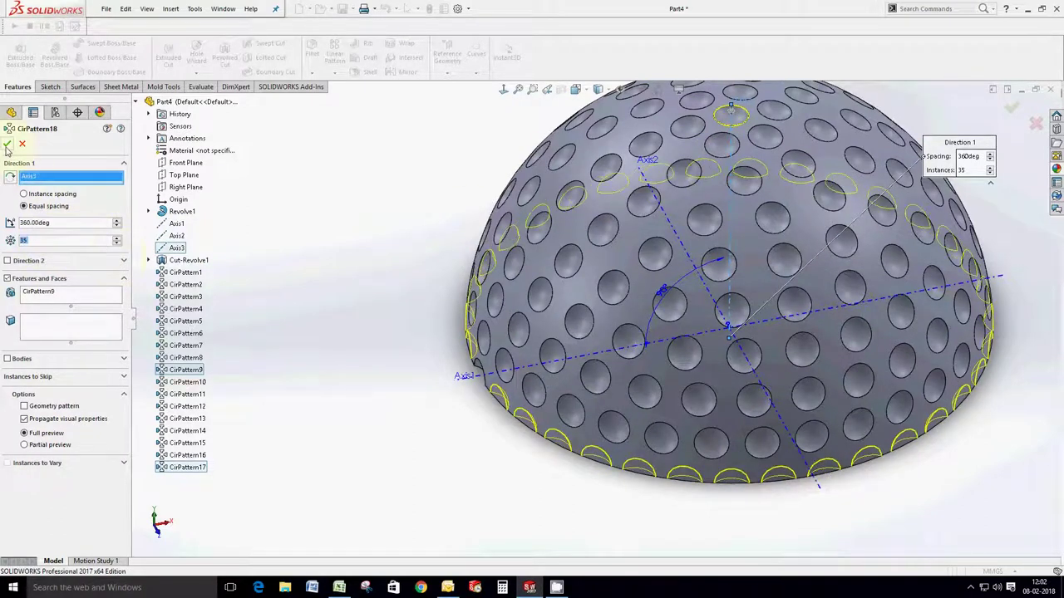
key("Return")
scroll(477, 247, "up", 3)
mouse_move(477, 246)
middle_mouse_down()
mouse_move(682, 166)
mouse_move(650, 197)
mouse_move(676, 249)
mouse_move(612, 105)
middle_mouse_up()
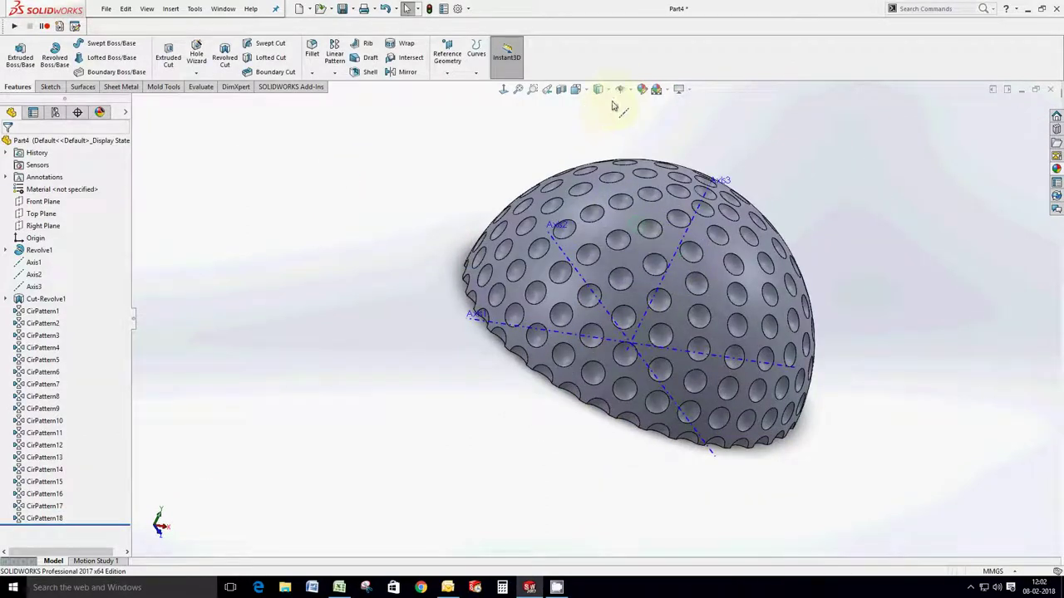
Mirror the dimpled hemisphere body across its flat bottom face as Mirror1.
mouse_move(634, 237)
middle_mouse_down()
mouse_move(610, 250)
mouse_move(622, 259)
middle_mouse_up()
scroll(646, 255, "down", 2)
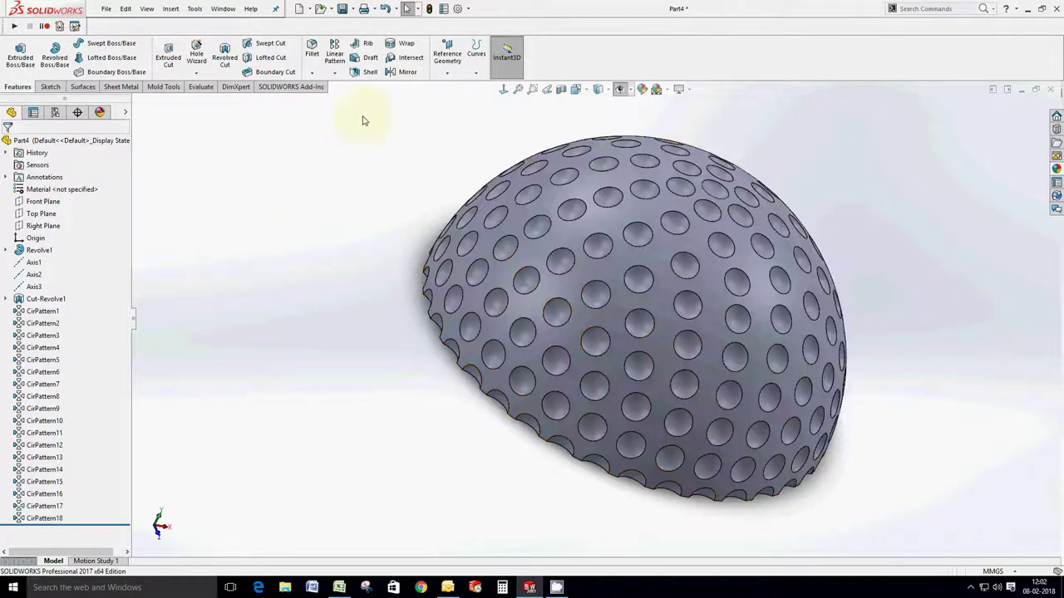
left_click(394, 76)
mouse_move(360, 261)
middle_mouse_down()
mouse_move(394, 161)
mouse_move(417, 416)
mouse_move(338, 393)
middle_mouse_up()
left_click(417, 421)
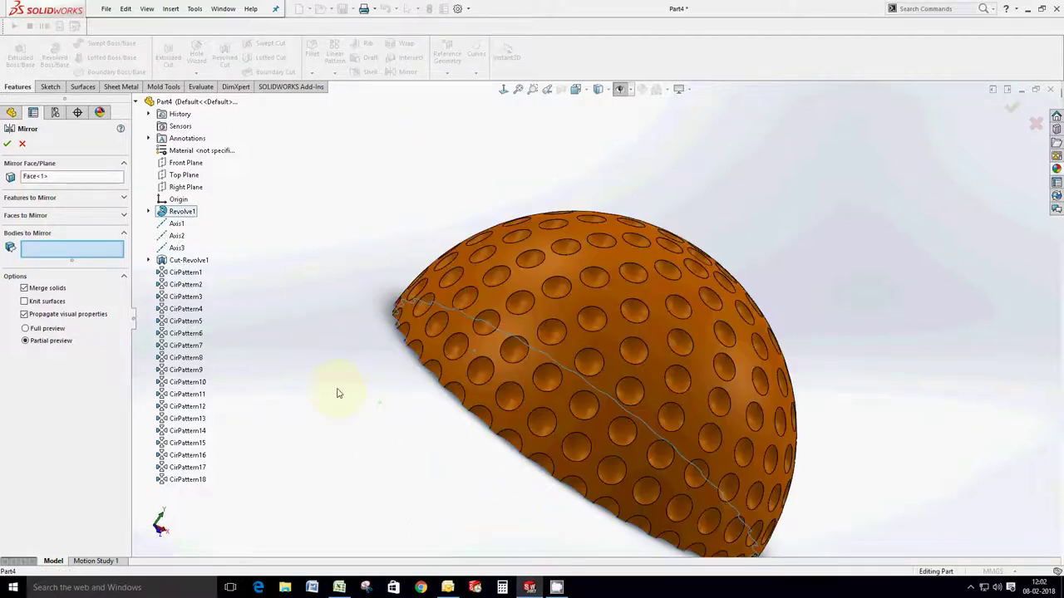
left_click(563, 318)
key("Return")
Orbit around the finished golf ball to inspect the dimples.
middle_click_drag(382, 242, 498, 309)
left_click(499, 308)
middle_click_drag(410, 363, 515, 286)
left_click(876, 221)
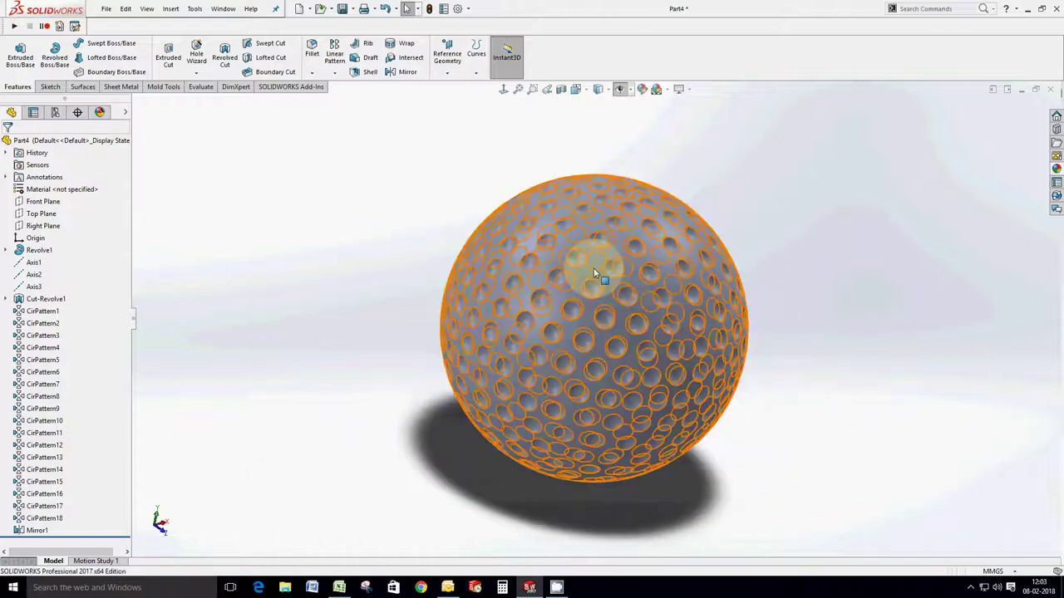
scroll(593, 268, "down", 2)
middle_click_drag(695, 230, 758, 280)
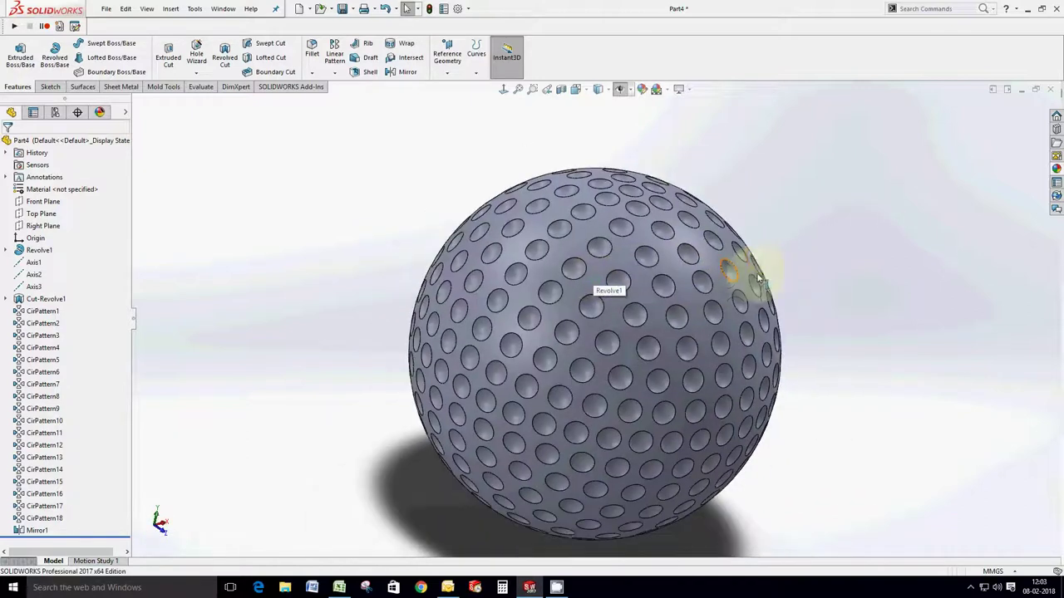
Apply the blue High Gloss plastic appearance to the ball.
left_click(1056, 171)
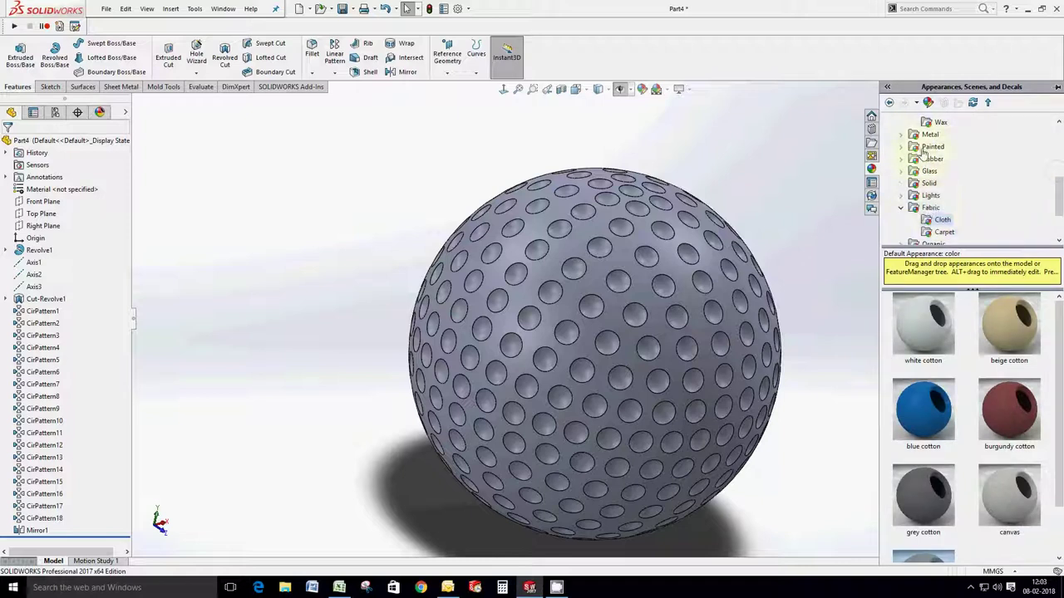
scroll(924, 154, "up", 1)
left_click(949, 136)
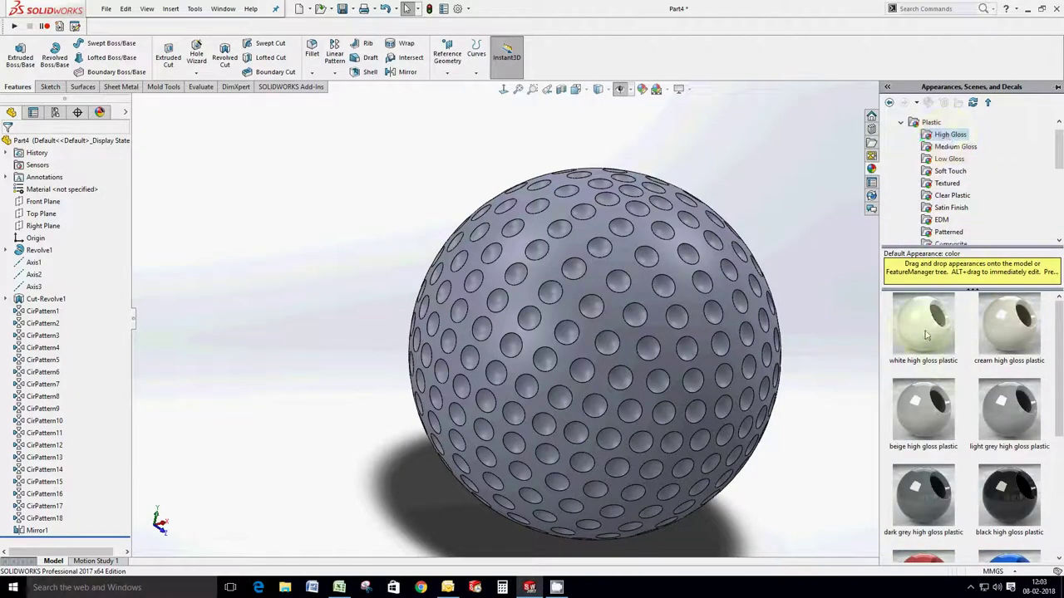
scroll(927, 334, "down", 2)
left_click_drag(1001, 446, 683, 279)
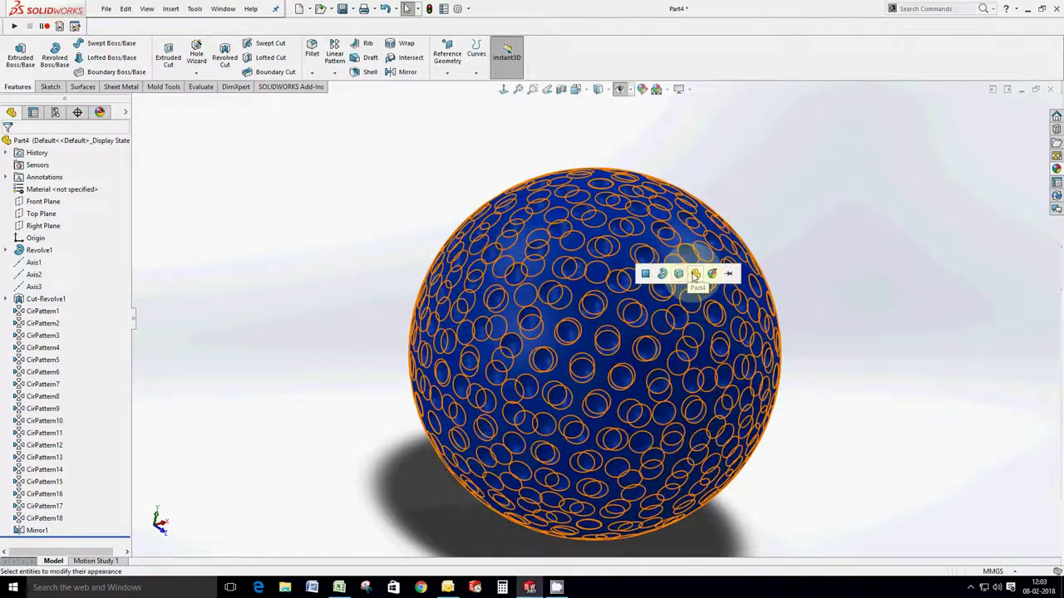
left_click(695, 274)
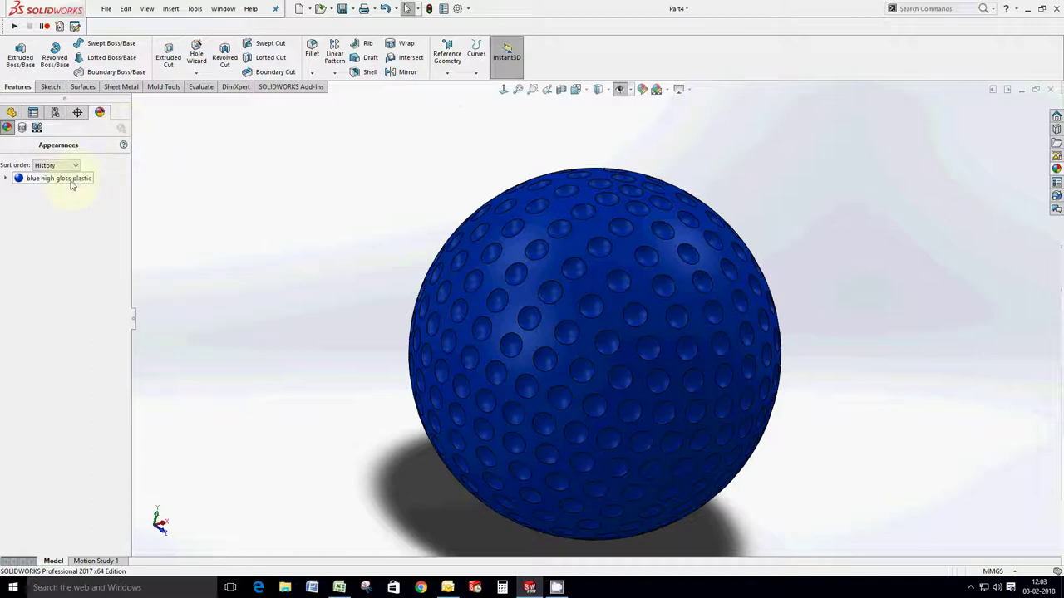
Recolour the applied plastic appearance to white (RGB 255, 255, 255).
double_click(71, 181)
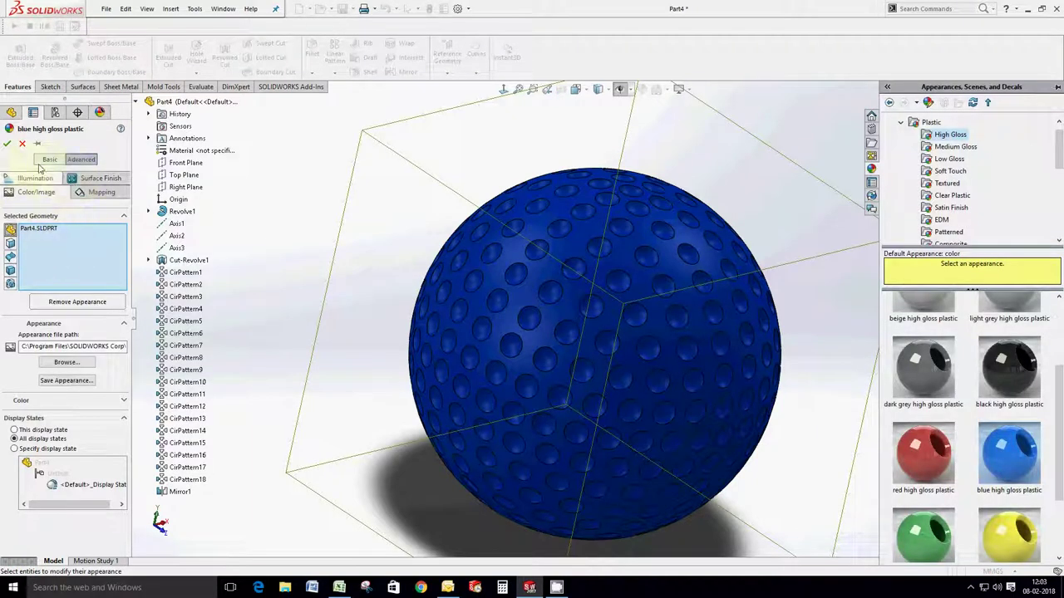
left_click(20, 400)
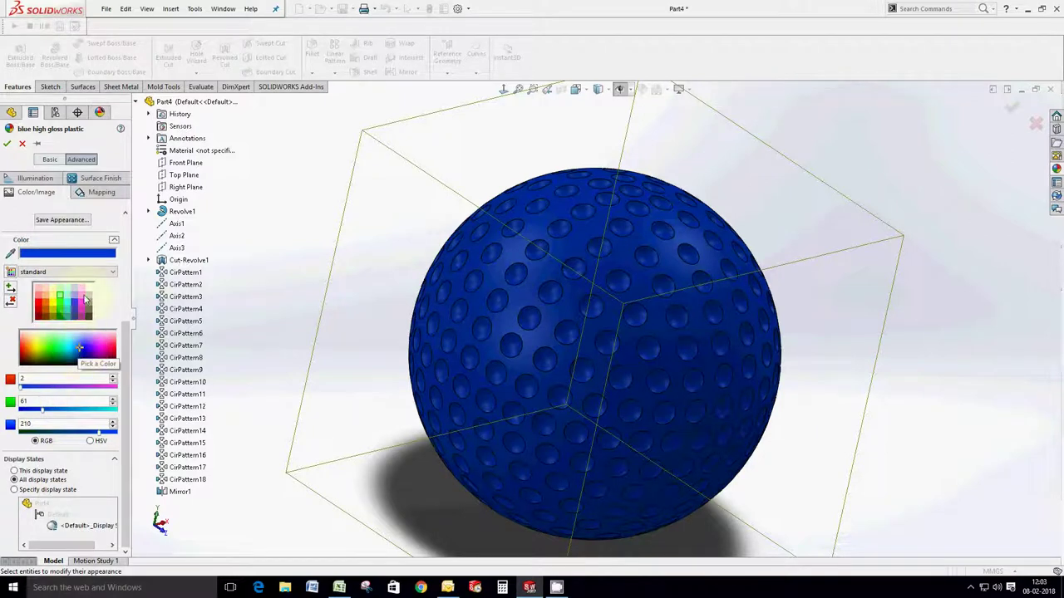
left_click(89, 288)
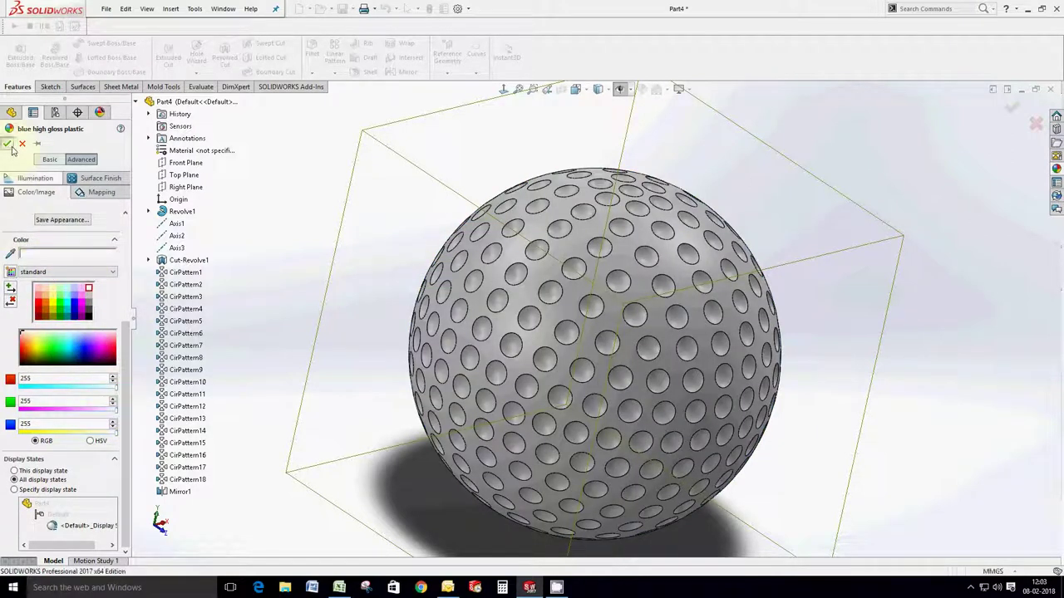